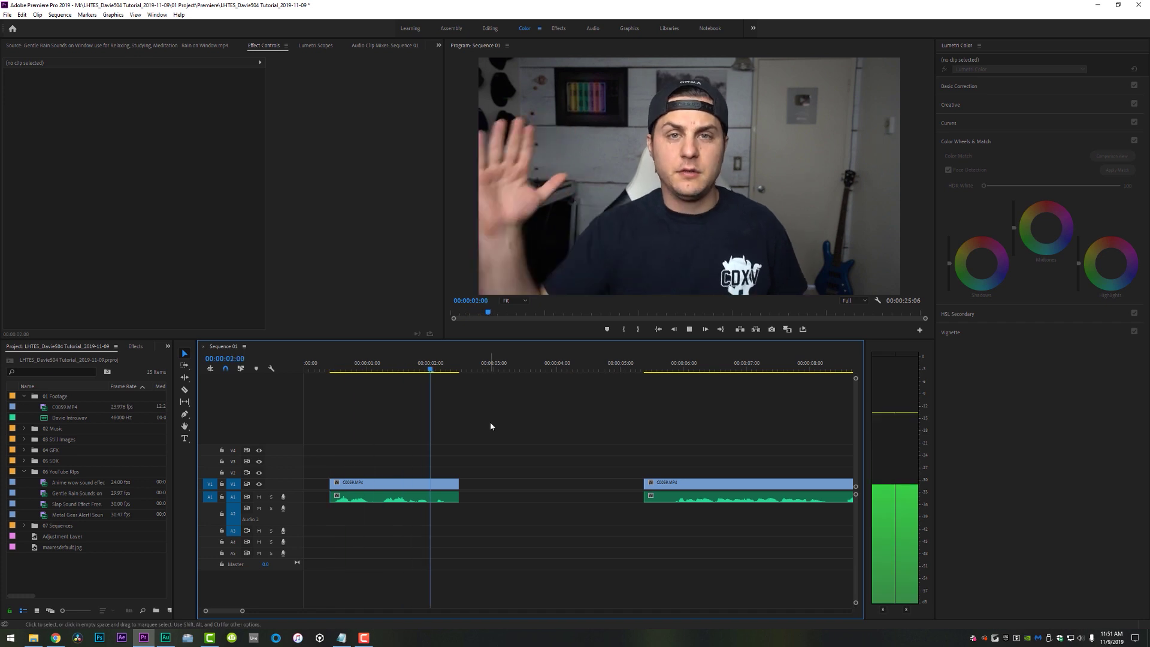
- Cut the first clip at 00:00:01:03, then enlarge and reposition its second part to frame the face more closely
key(space)
click(332, 368)
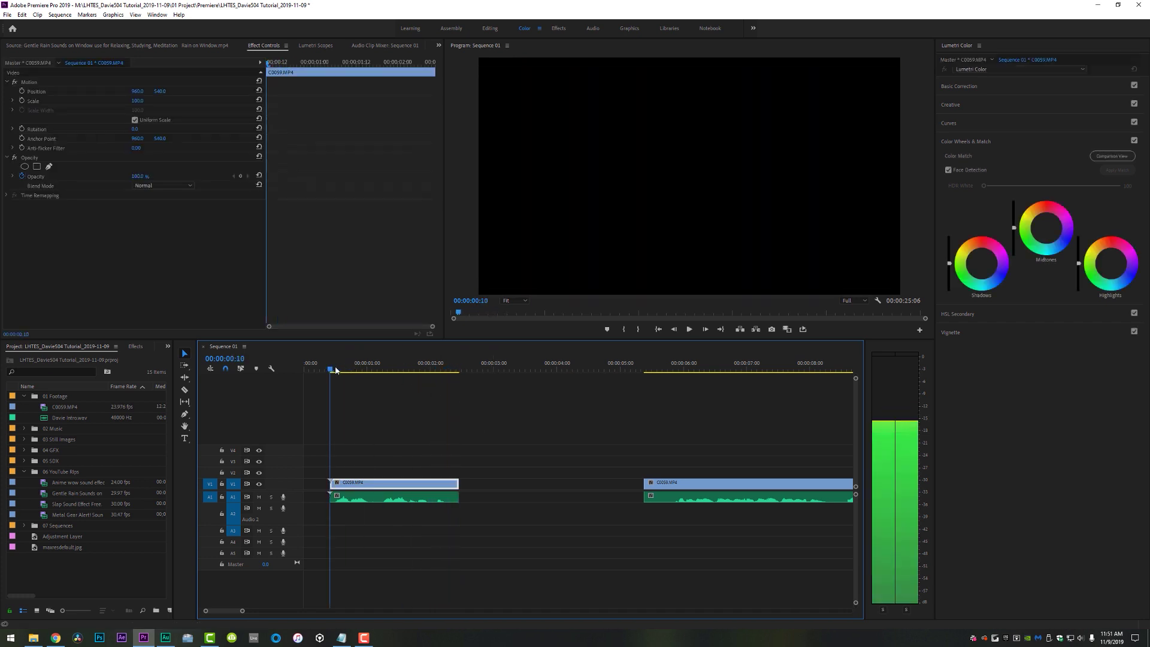
key(space)
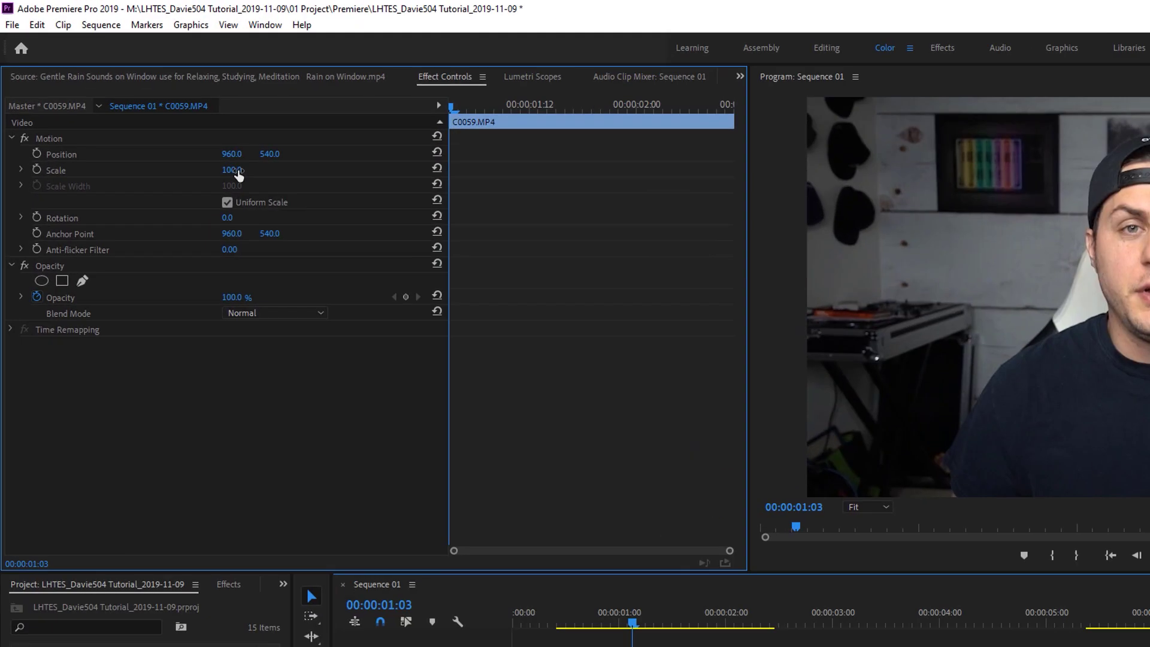
drag(140, 102, 166, 102)
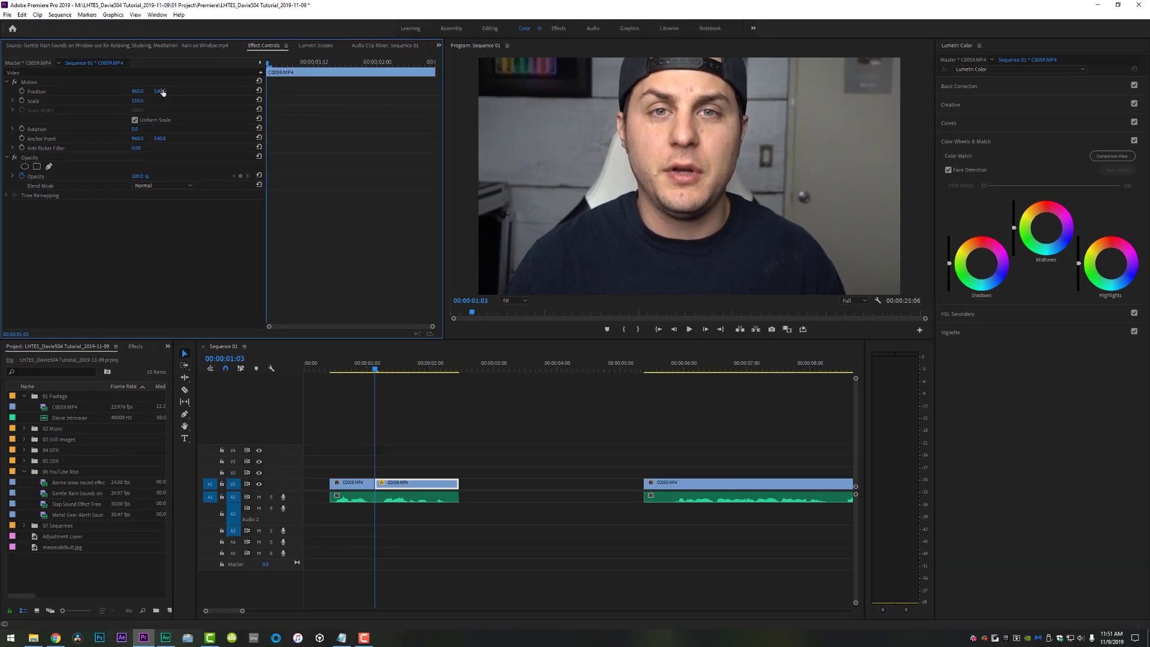
drag(379, 217, 528, 217)
drag(151, 96, 102, 91)
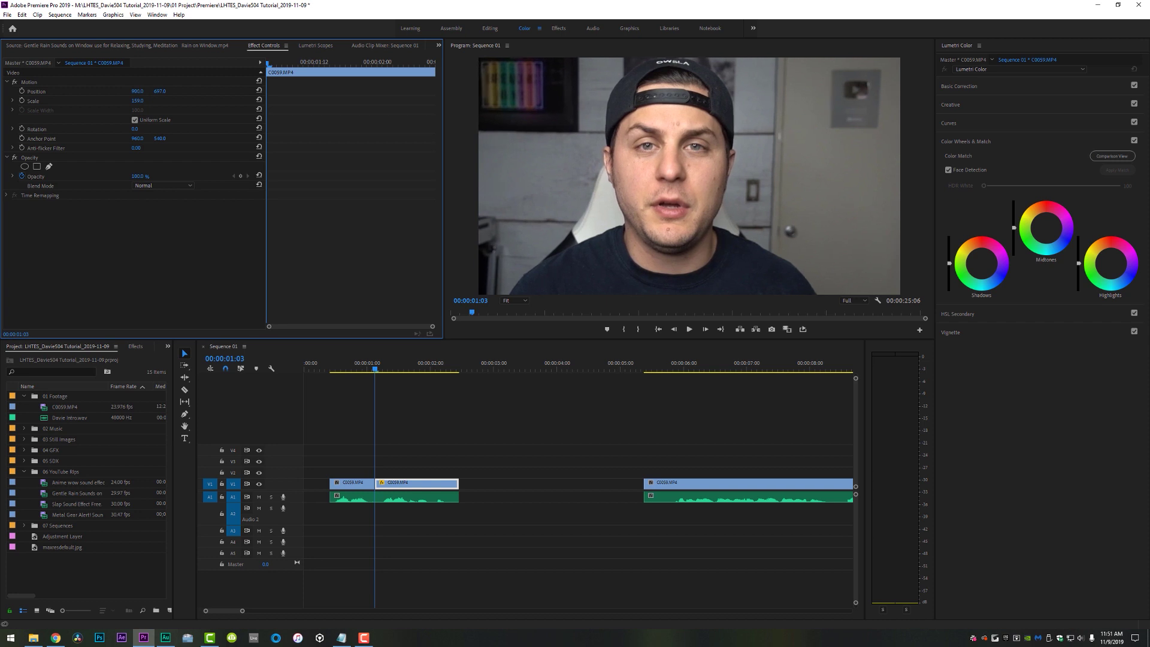
- Play back the zoomed cut and split the zoomed clip at 00:00:02:03, where the hand starts crossing the face
click(335, 368)
key(space)
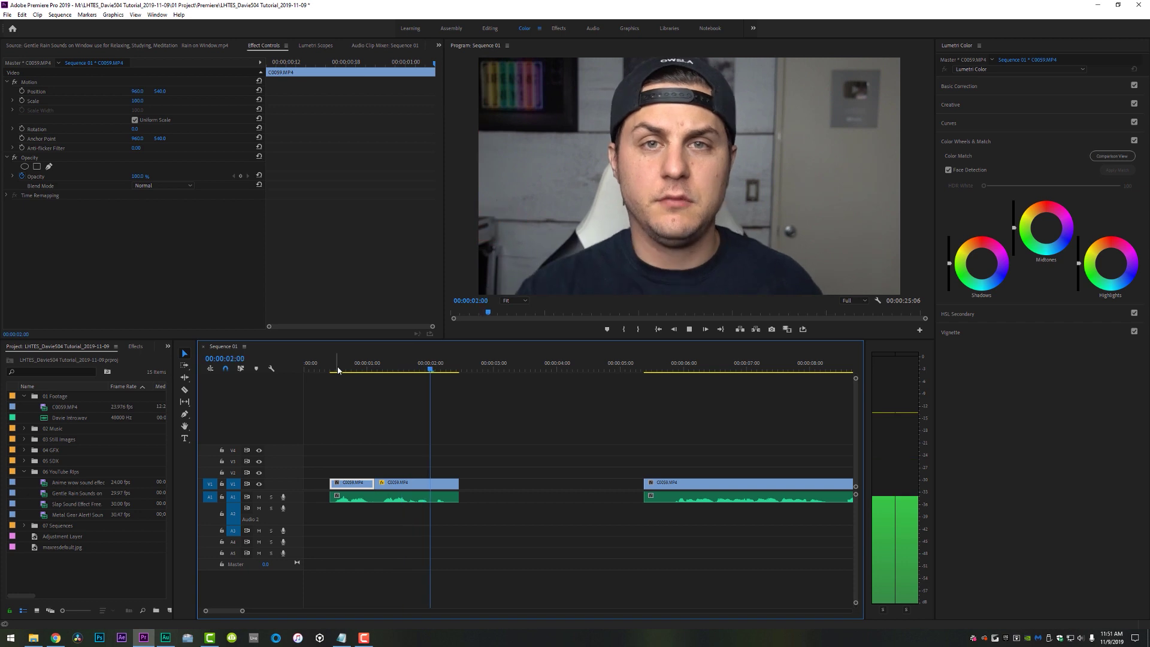
key(space)
key(Left)
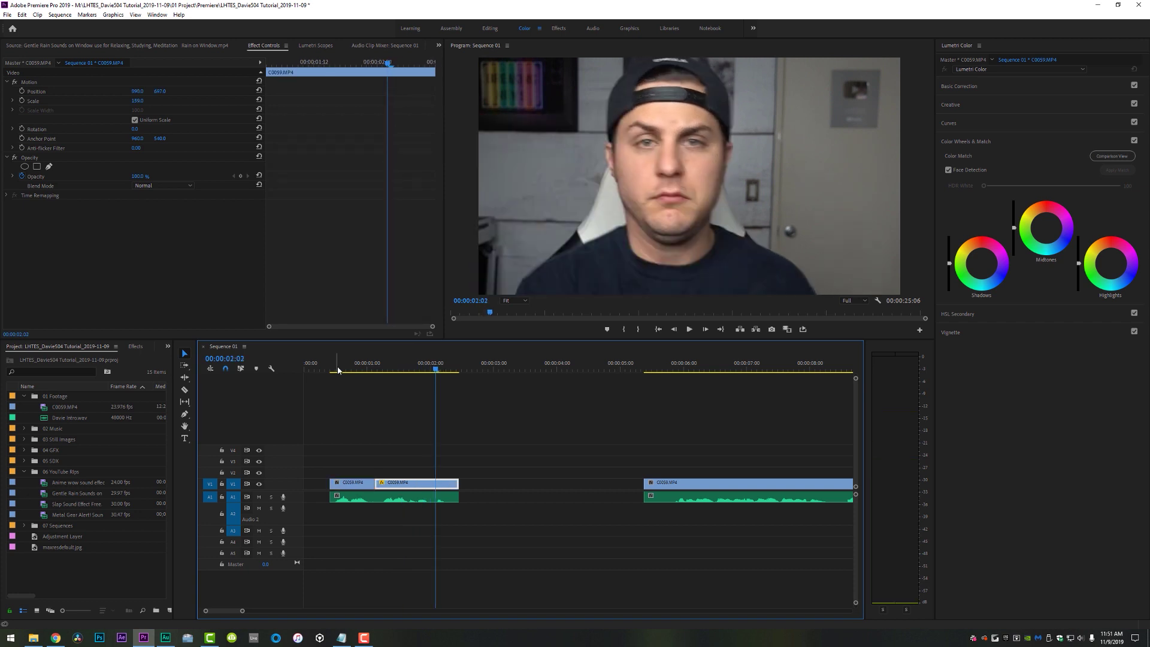
key(Right)
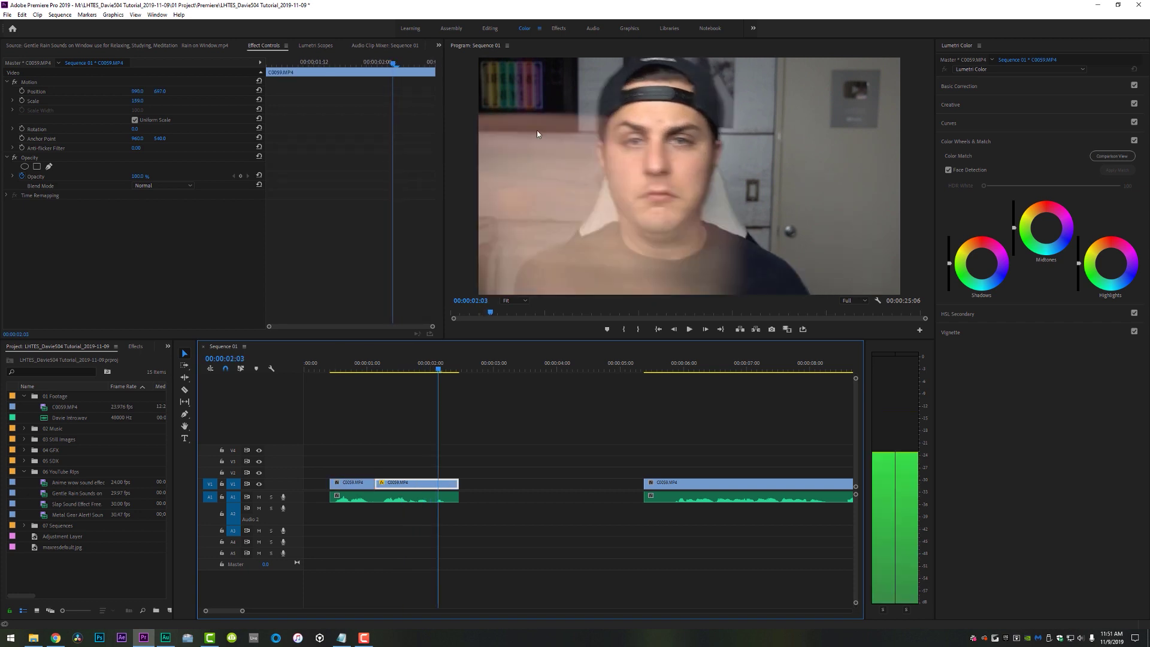
key(c)
click(437, 486)
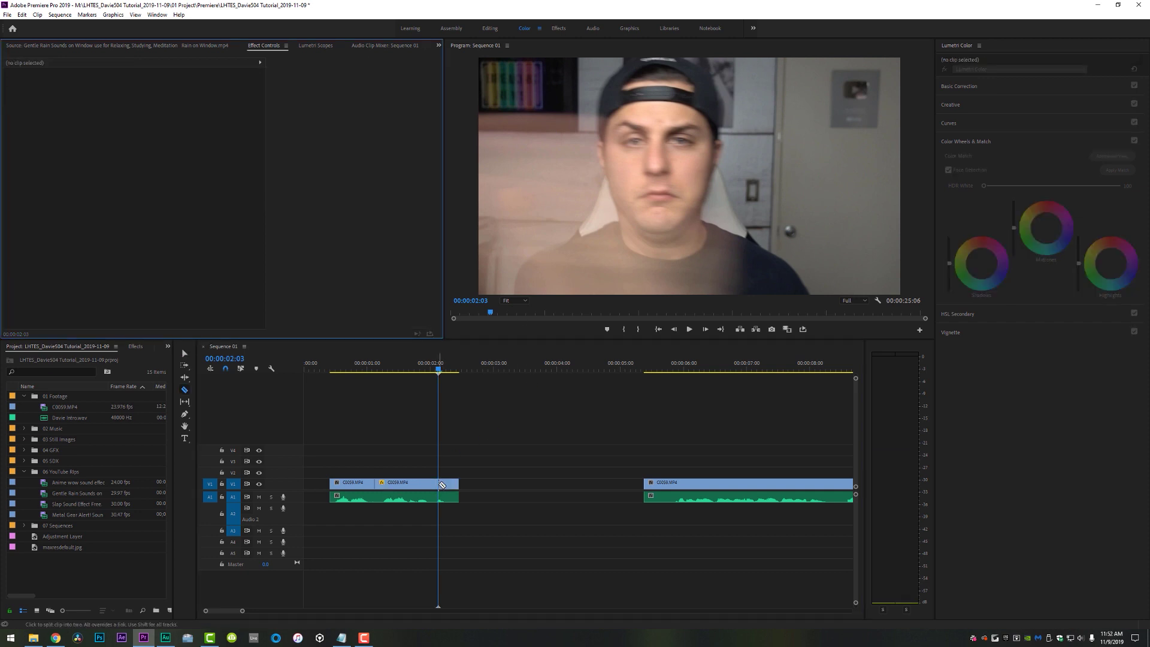
- Keyframe enlarged scale and shifted position frame by frame from 00:00:02:03 to 00:00:02:06 on the short hand-swipe clip
click(453, 487)
drag(144, 101, 413, 92)
drag(252, 91, 193, 91)
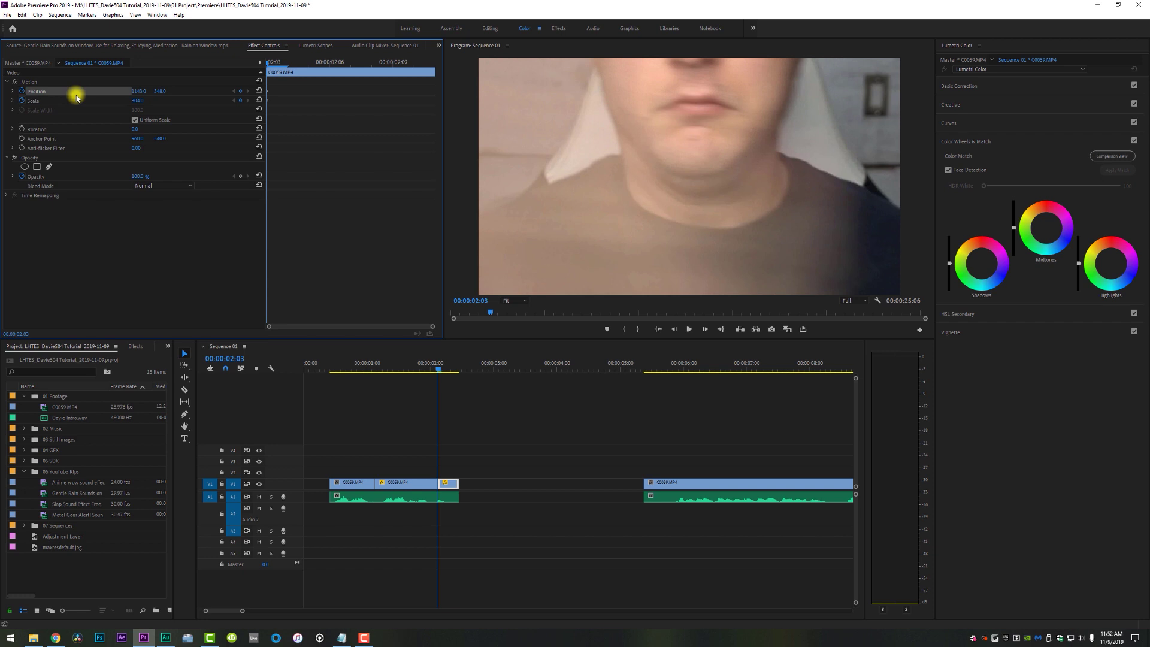
key(Right)
mouse_move(138, 91)
mouse_down()
mouse_move(6, 91)
mouse_move(160, 92)
mouse_up()
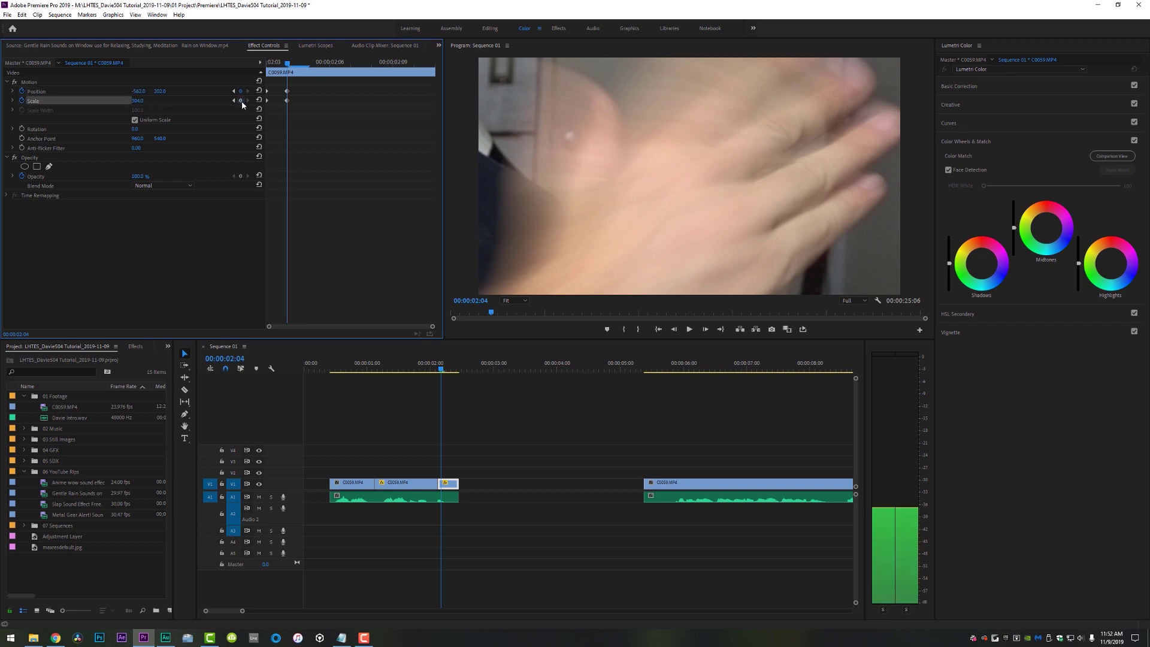
key(Right)
drag(138, 101, 232, 91)
key(Right)
- Play back the shaky zoom and cut away the remainder of the hand-swipe clip after 00:00:02:06
click(331, 364)
key(space)
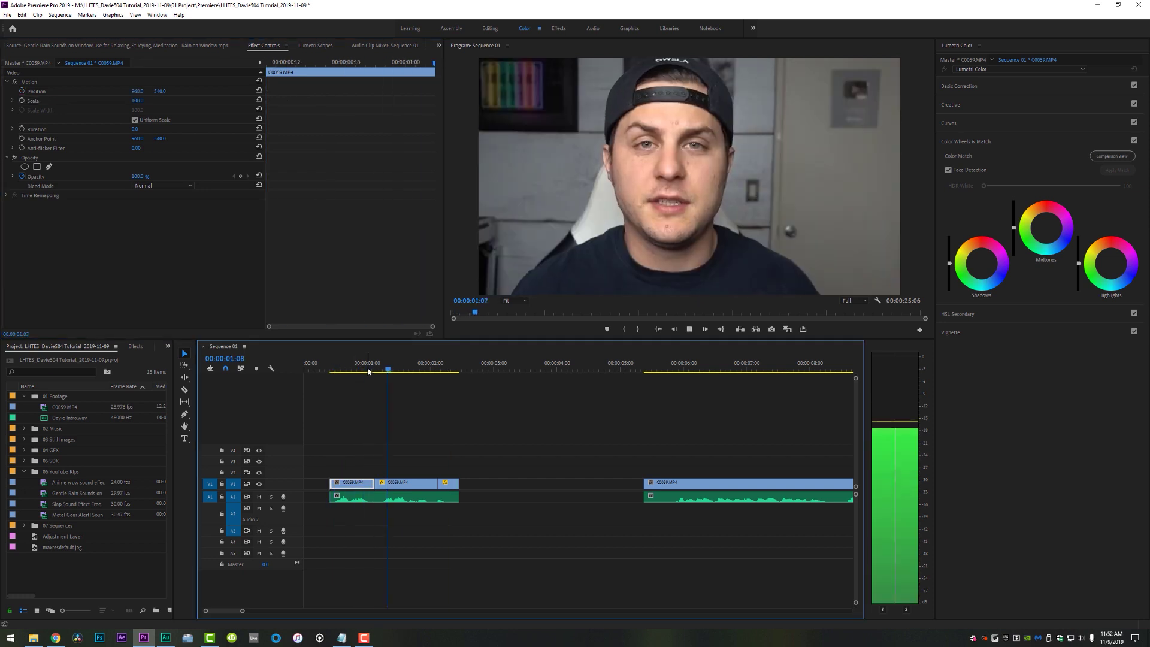
drag(457, 364, 447, 363)
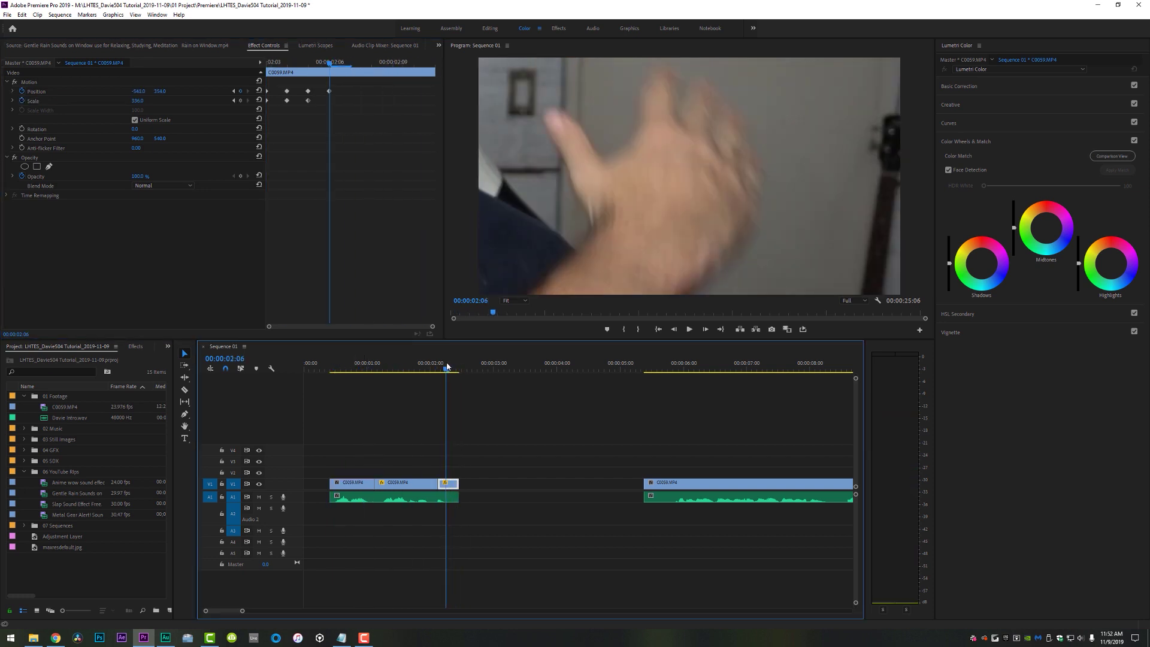
key(Right)
key(Right)
key(Left)
key(Left)
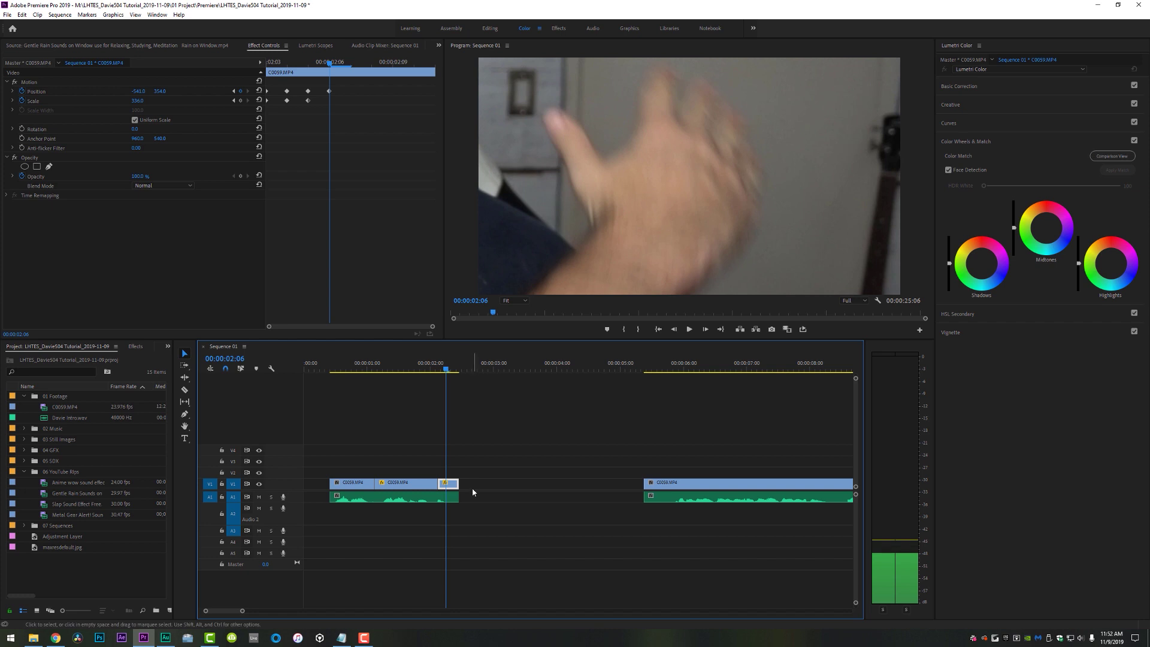
drag(449, 496, 450, 497)
key(Delete)
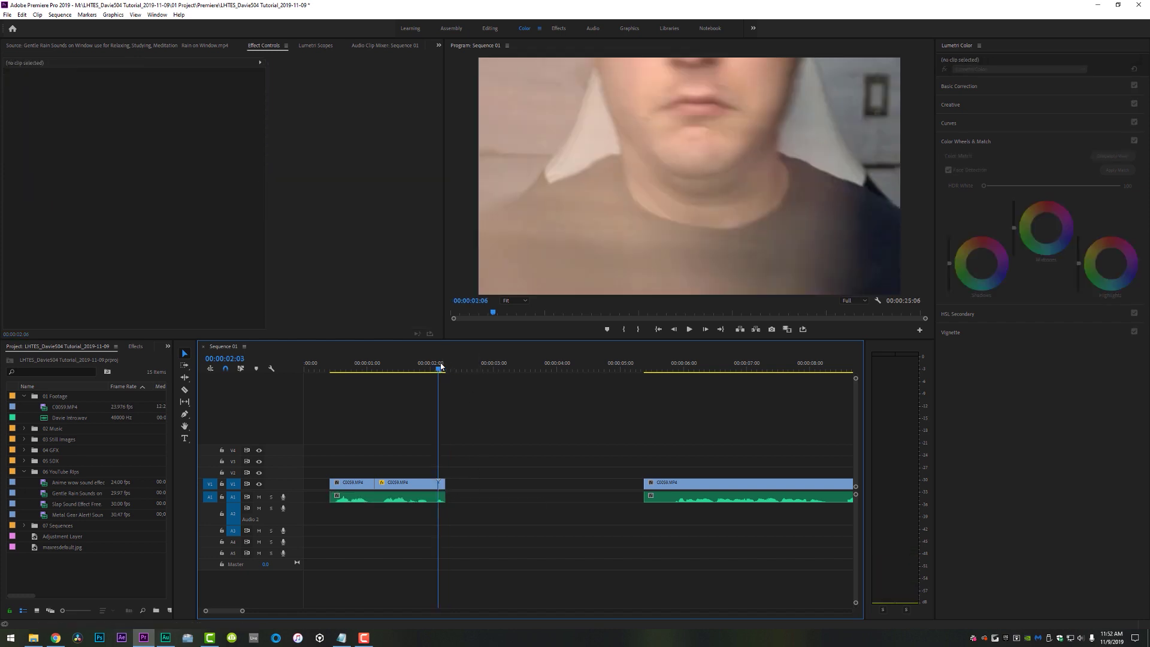
- Open the slap sound effect as a source waveform and mark the portion from 00:00:00:06 to 00:00:00:24
click(442, 484)
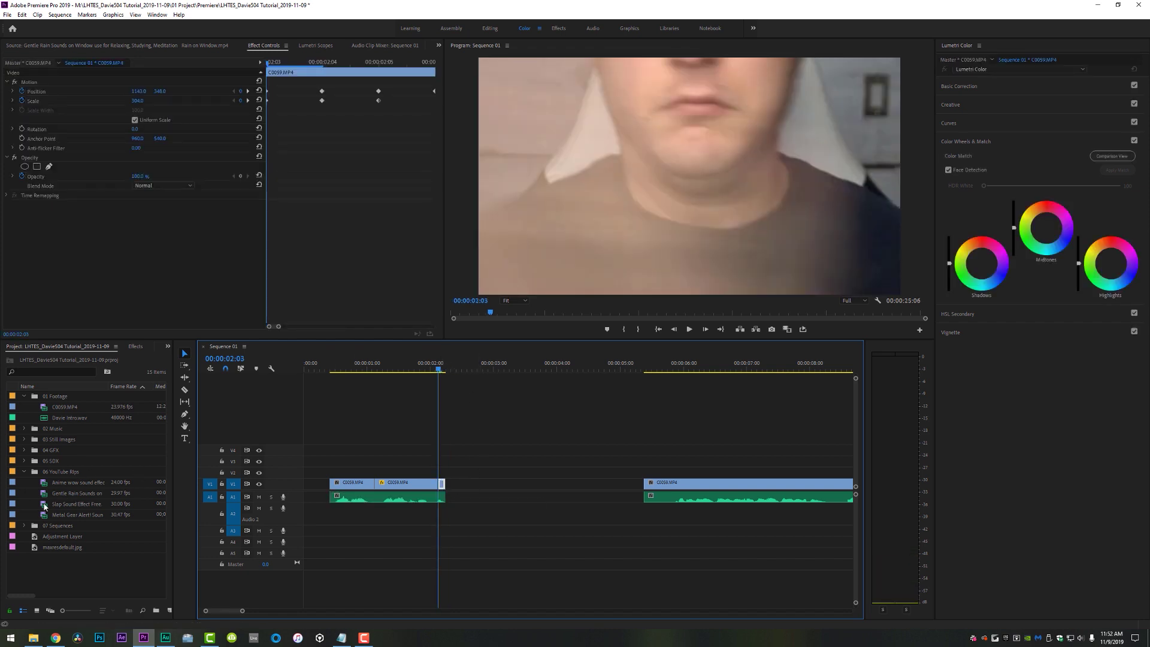
double_click(44, 505)
click(222, 300)
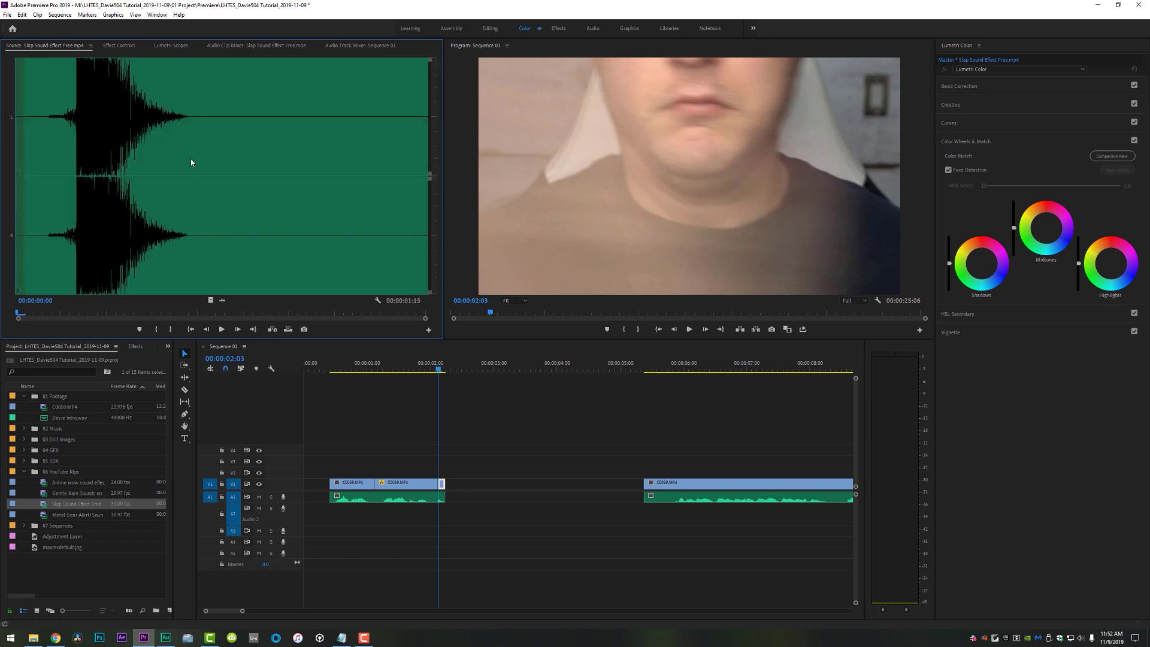
drag(54, 143, 70, 140)
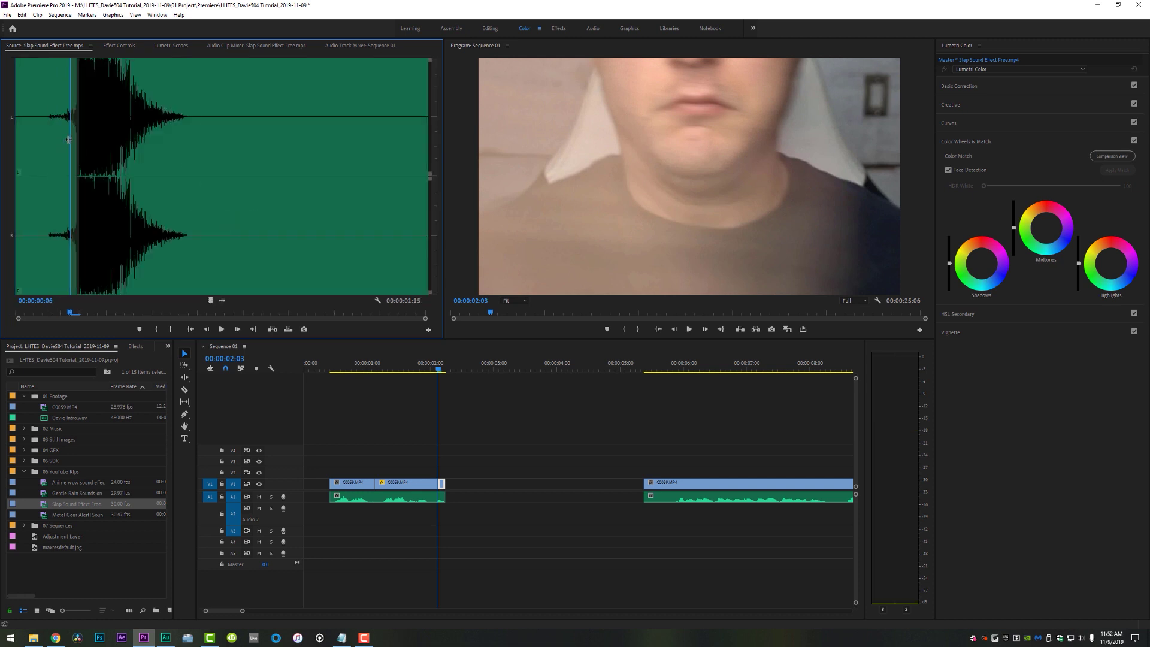
key(i)
key(space)
- Place only the audio of the marked slap sound on track A2 beneath the hand swipe and play the section back
key(space)
key(o)
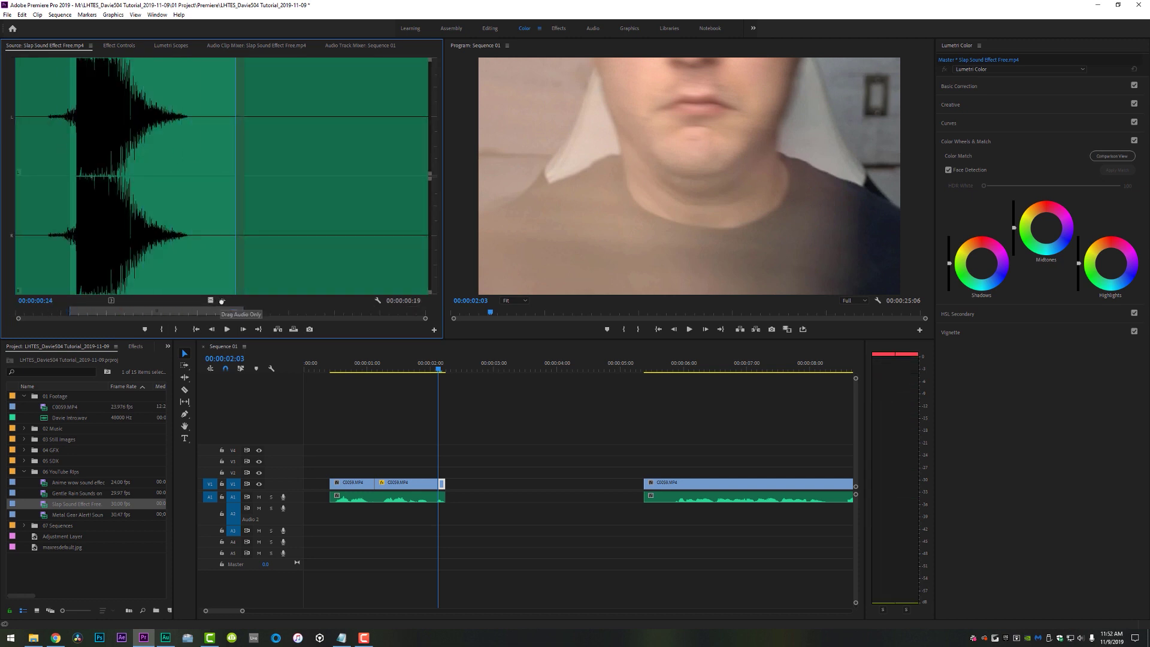
drag(222, 300, 425, 510)
click(425, 365)
key(space)
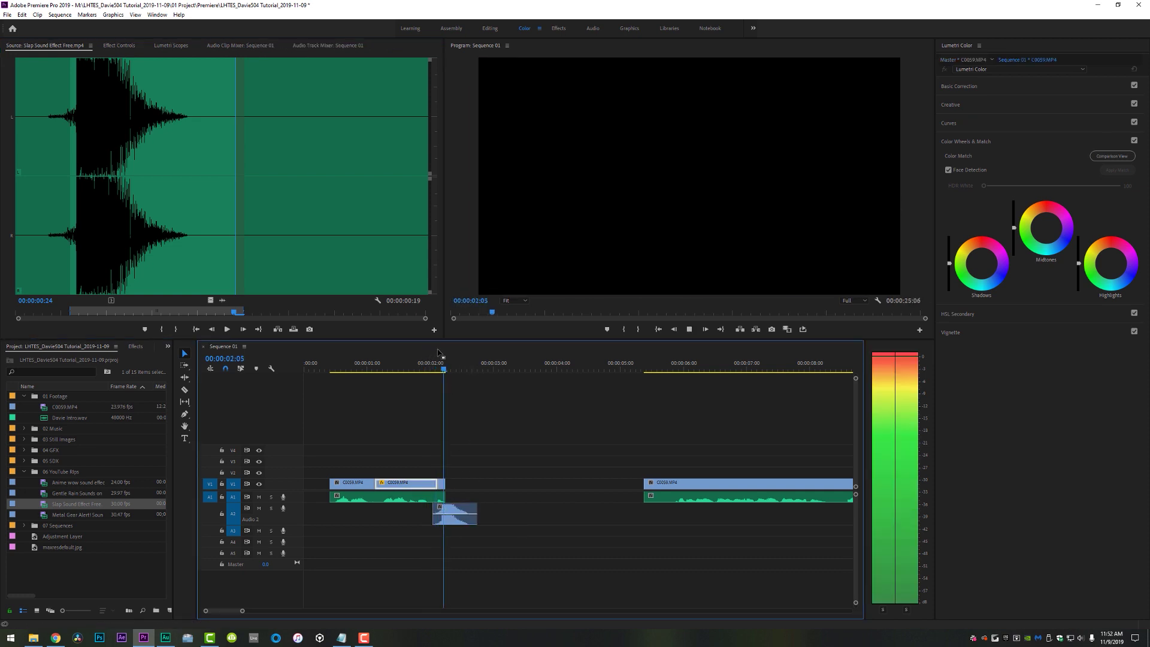
drag(346, 366, 330, 369)
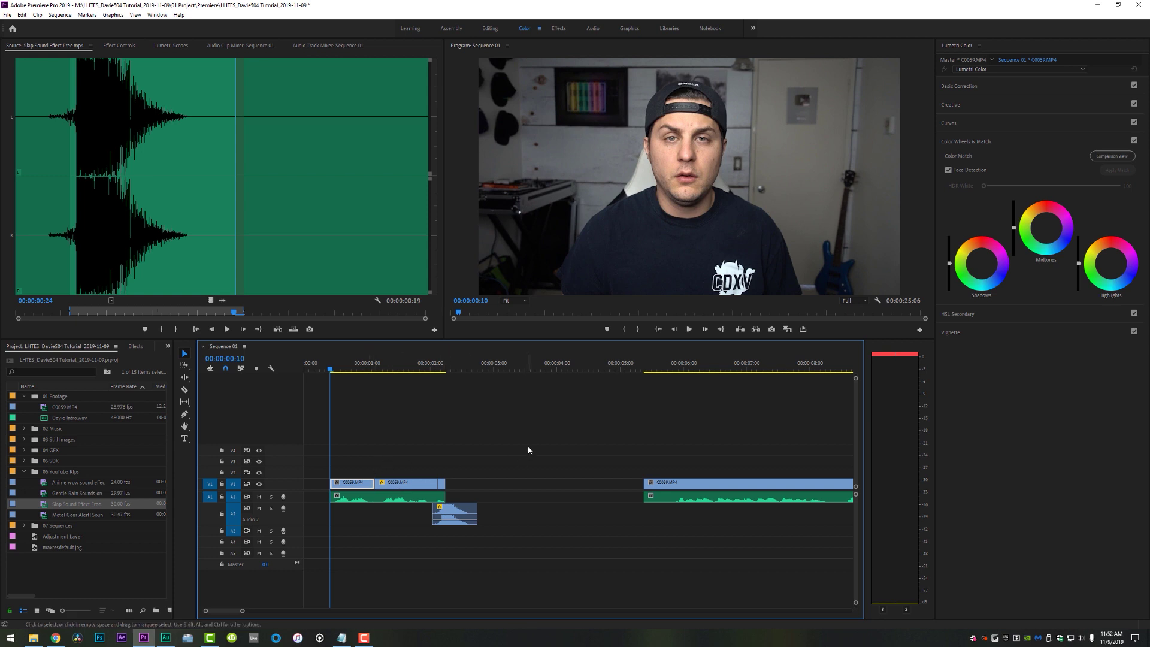
key(space)
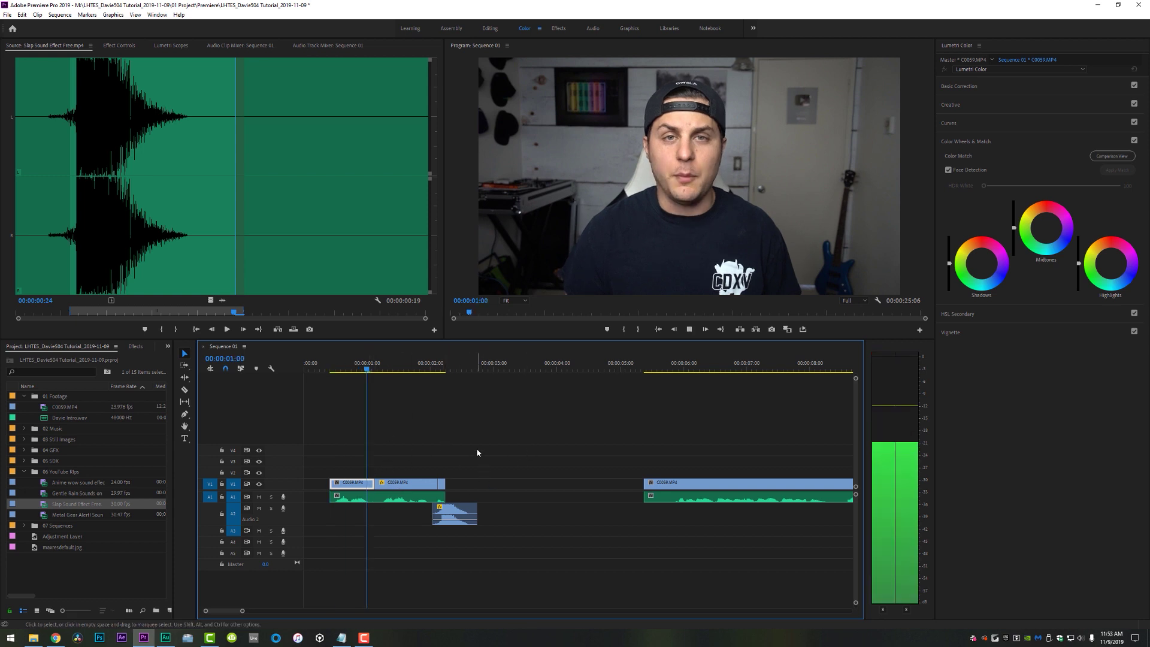
- Delete the zoomed middle clip and extend the first clip to meet the hand-swipe clip
drag(369, 367, 343, 370)
click(399, 486)
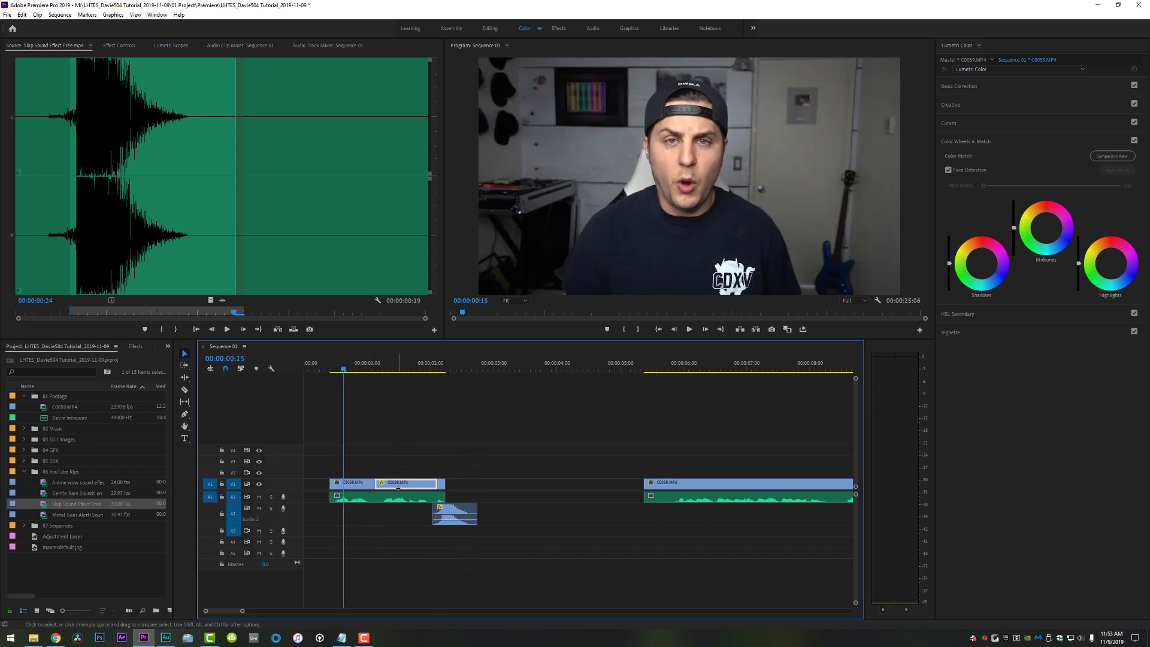
key(Delete)
drag(375, 486, 455, 488)
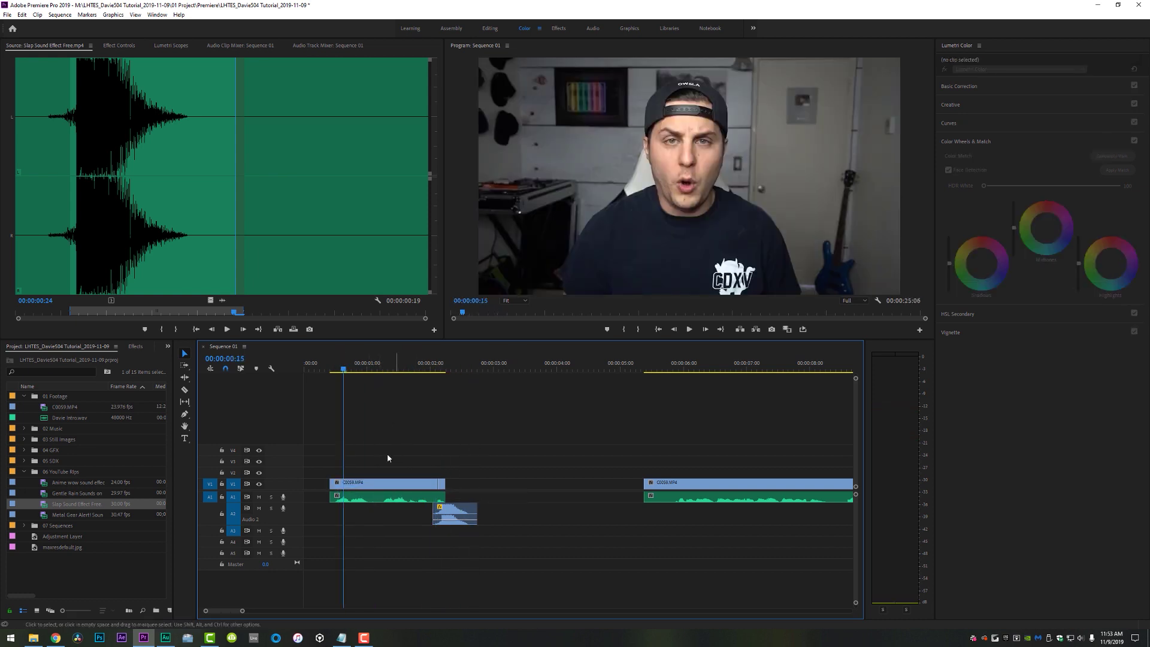
- Animate a smooth zoom onto the face in the first clip with position and scale keyframes at 00:00:00:22 and 00:00:01:01, and play it
drag(354, 364, 362, 368)
click(372, 408)
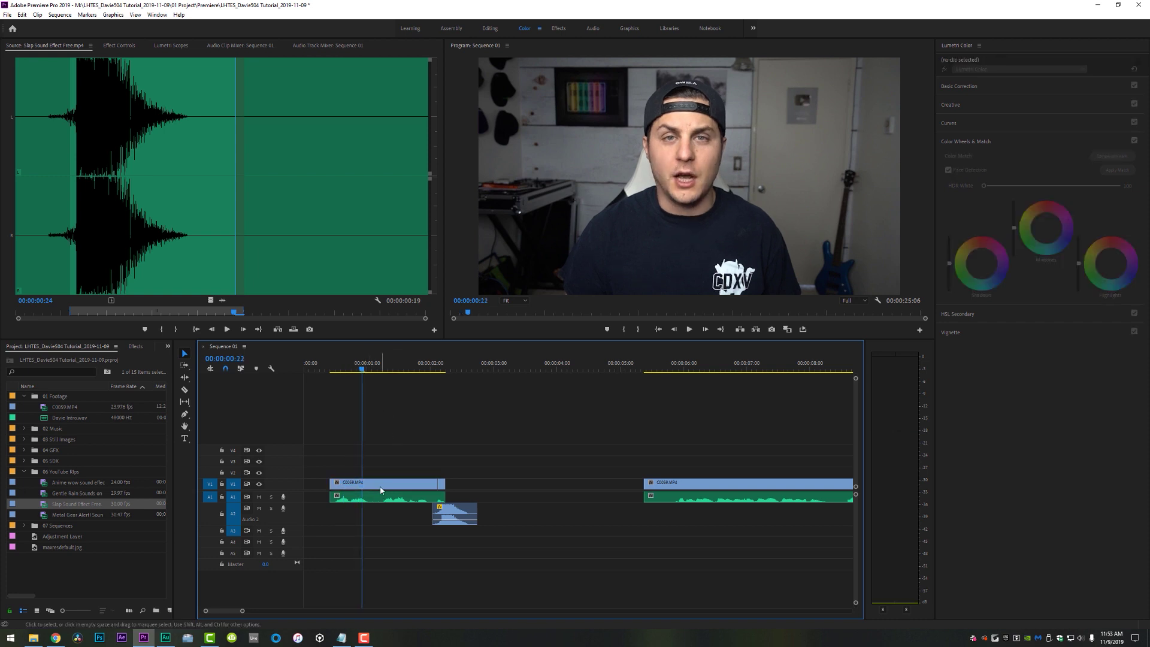
click(380, 490)
click(120, 46)
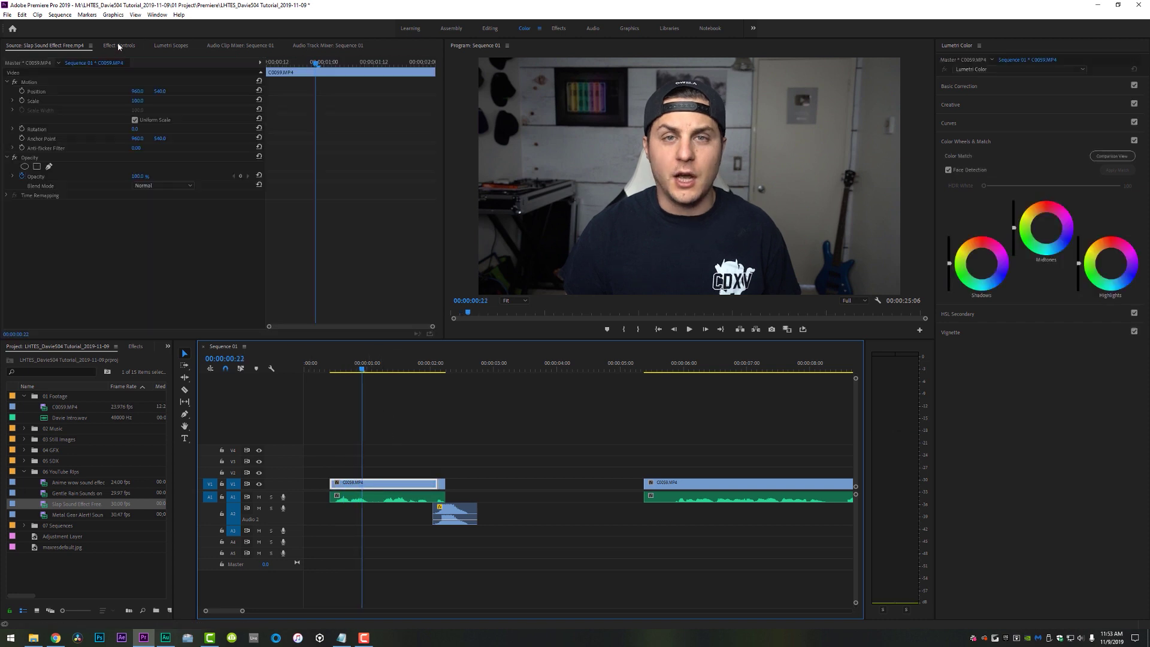
click(22, 91)
click(22, 100)
key(space)
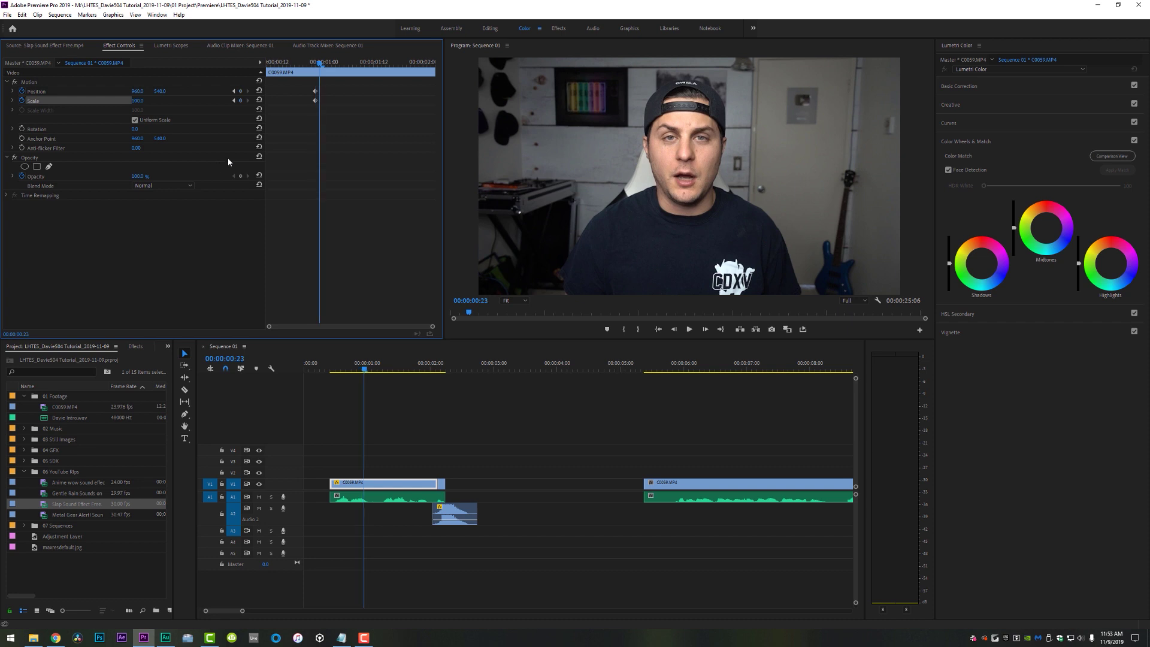
key(space)
drag(140, 101, 210, 91)
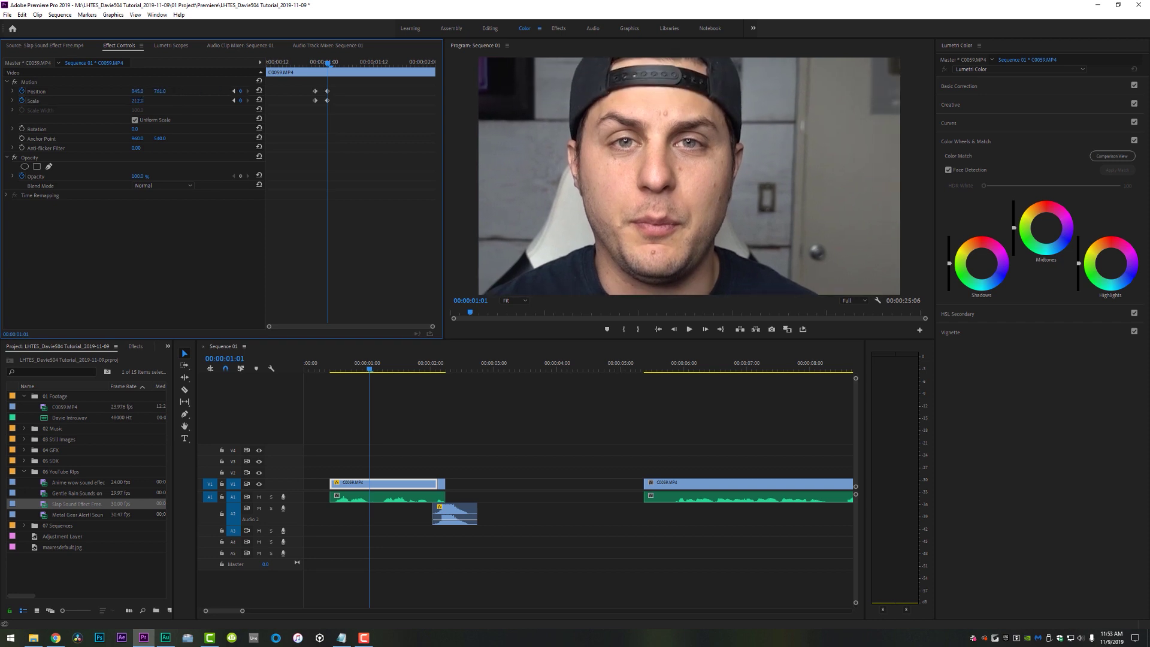
click(332, 371)
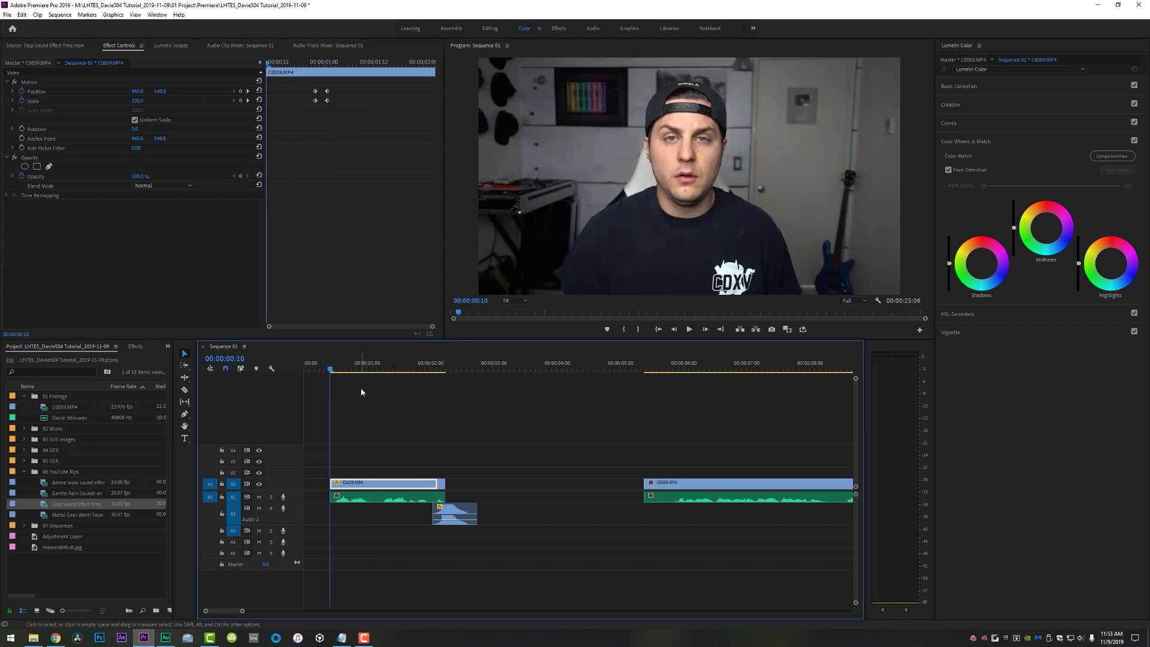
key(space)
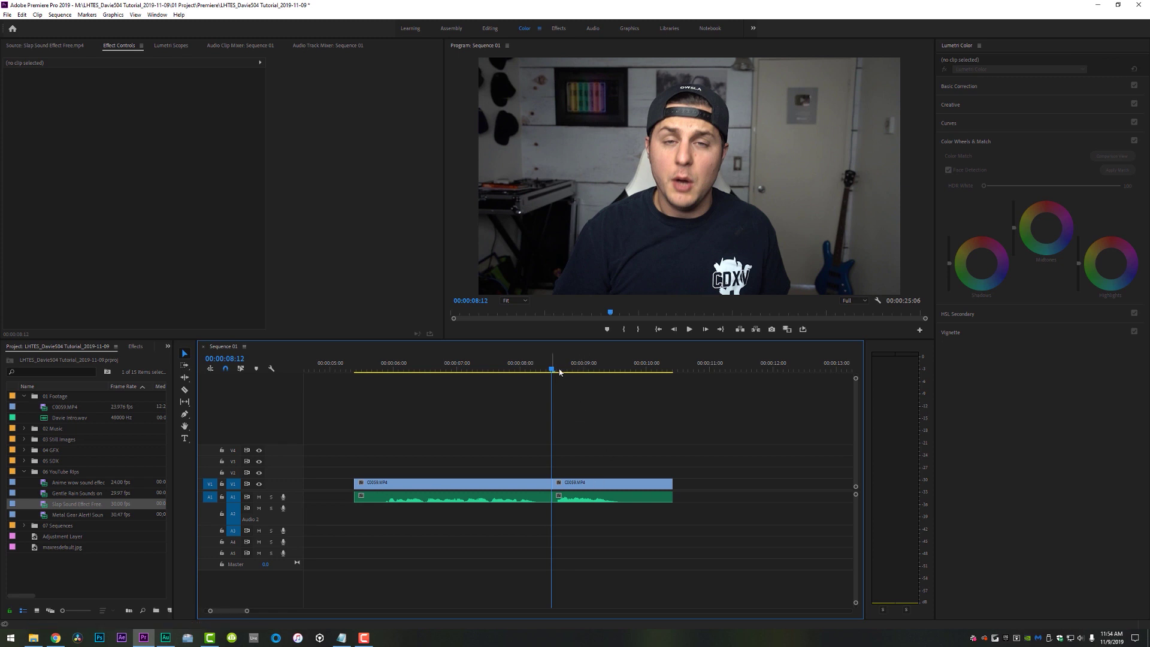
- Turn off uniform scaling for the clip starting at 00:00:08:12 and stretch its scale width
key(space)
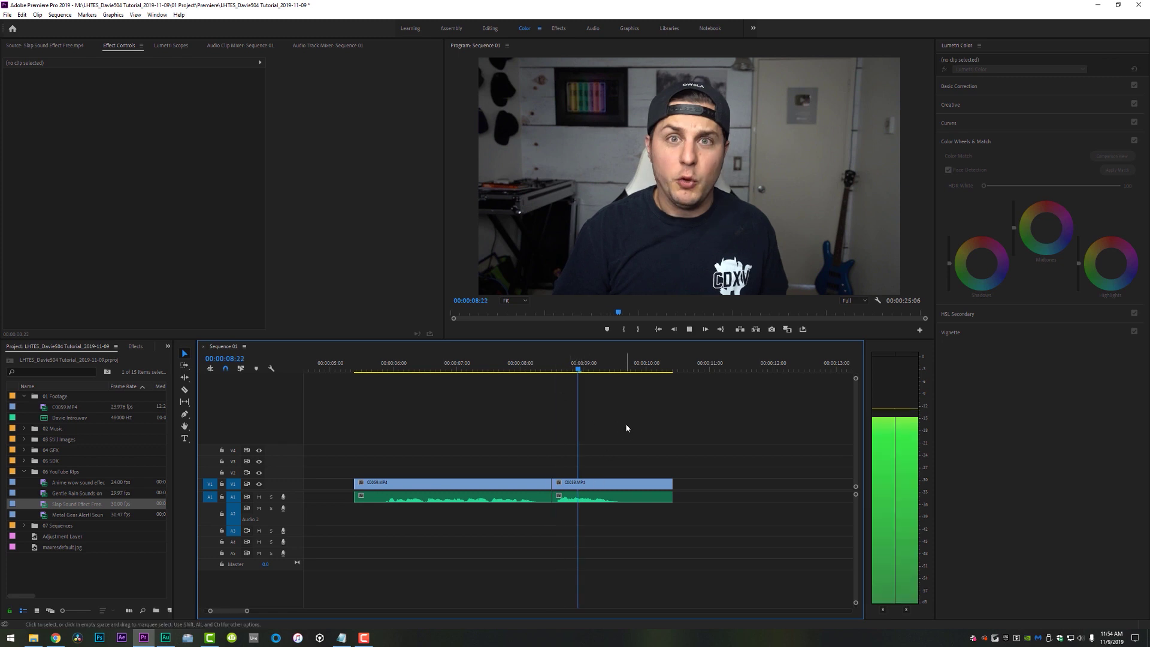
key(space)
key(Up)
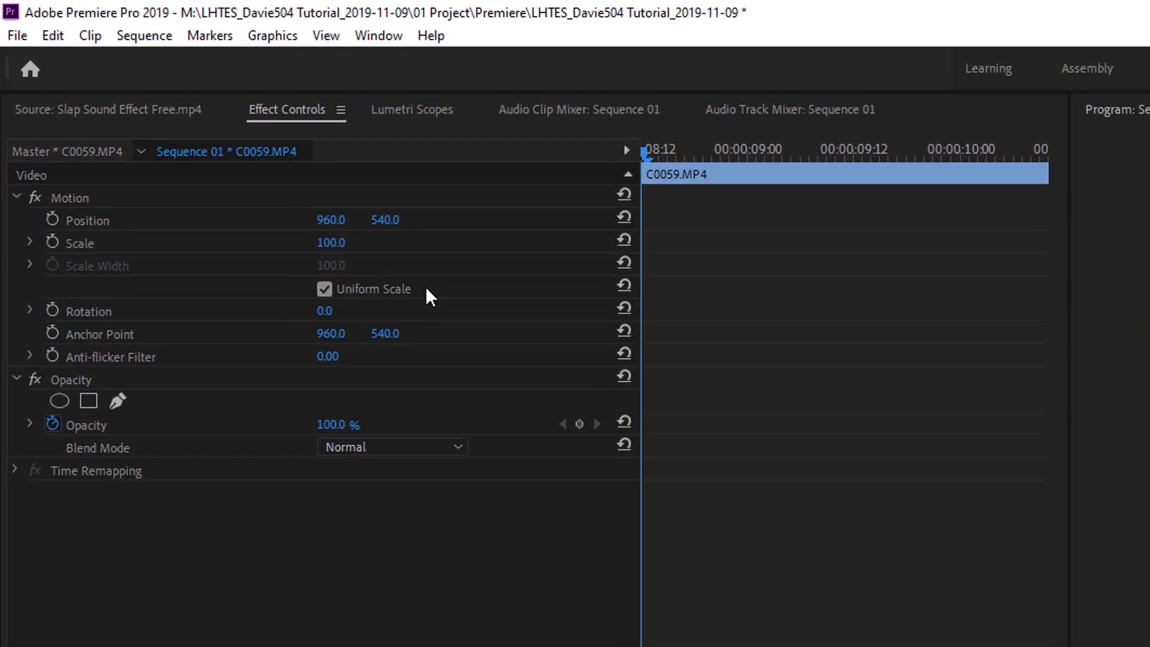
click(325, 289)
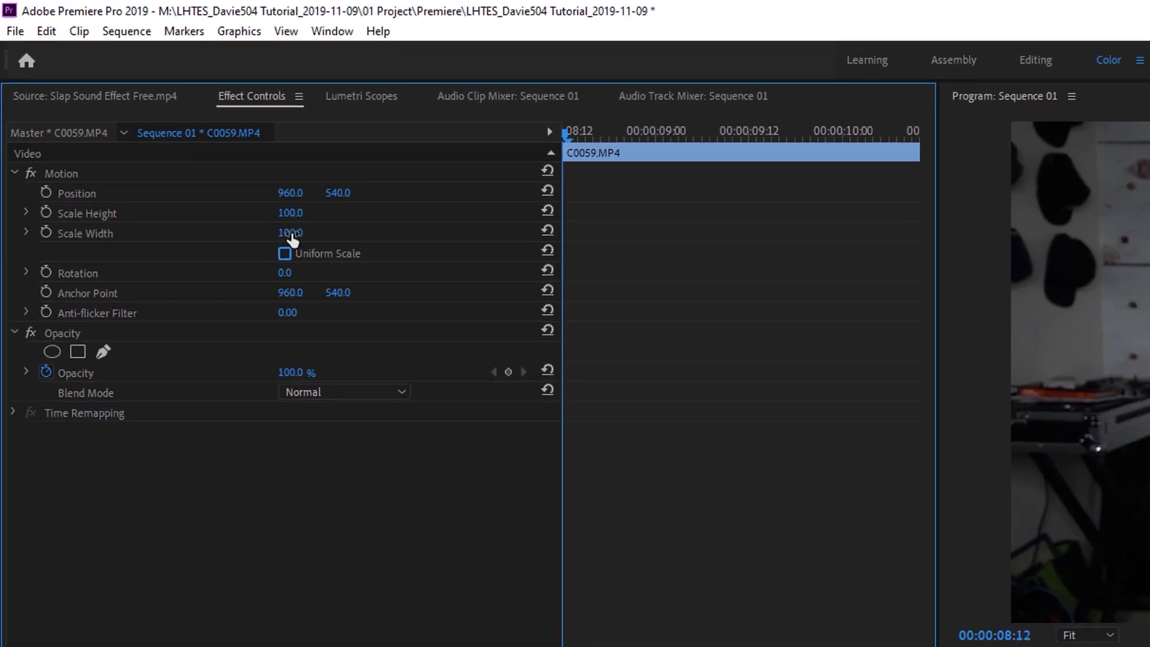
drag(332, 266, 510, 266)
drag(277, 144, 311, 144)
drag(214, 144, 193, 132)
- Compare with uniform scaling on, turn it off again, and distort the clip to scale width 662 and scale height 228
click(175, 158)
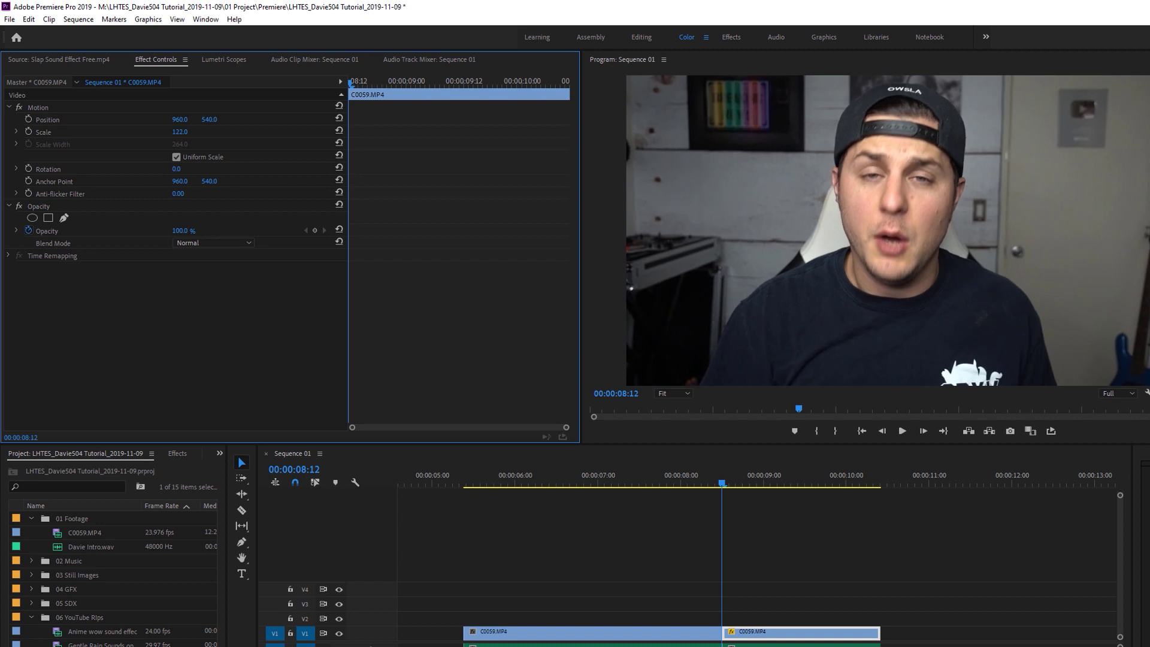
key(ctrl+z)
click(176, 157)
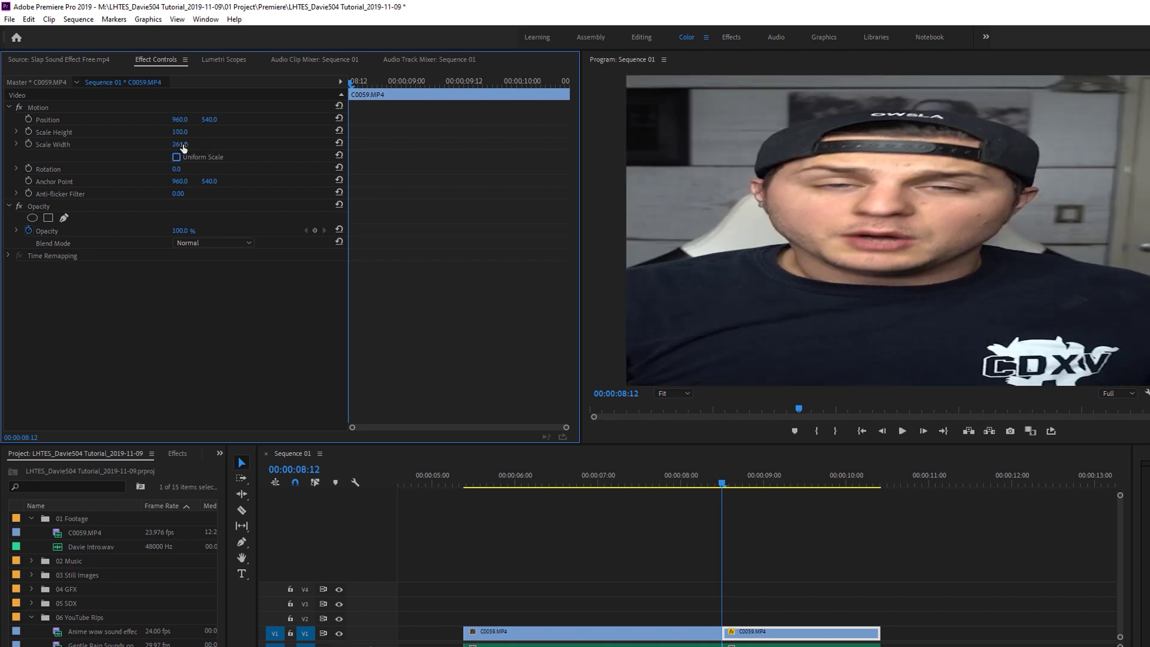
drag(179, 144, 344, 144)
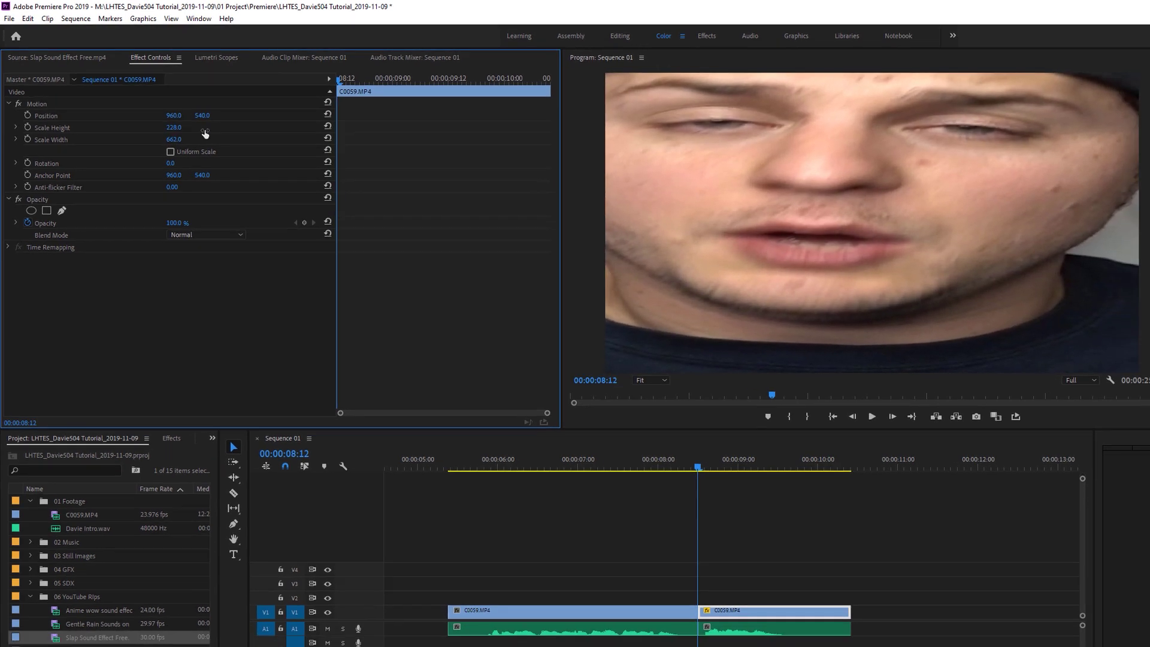
- Try a taller face distortion by raising the scale height and shifting the clip's position to about 1032, 679
drag(209, 119, 347, 119)
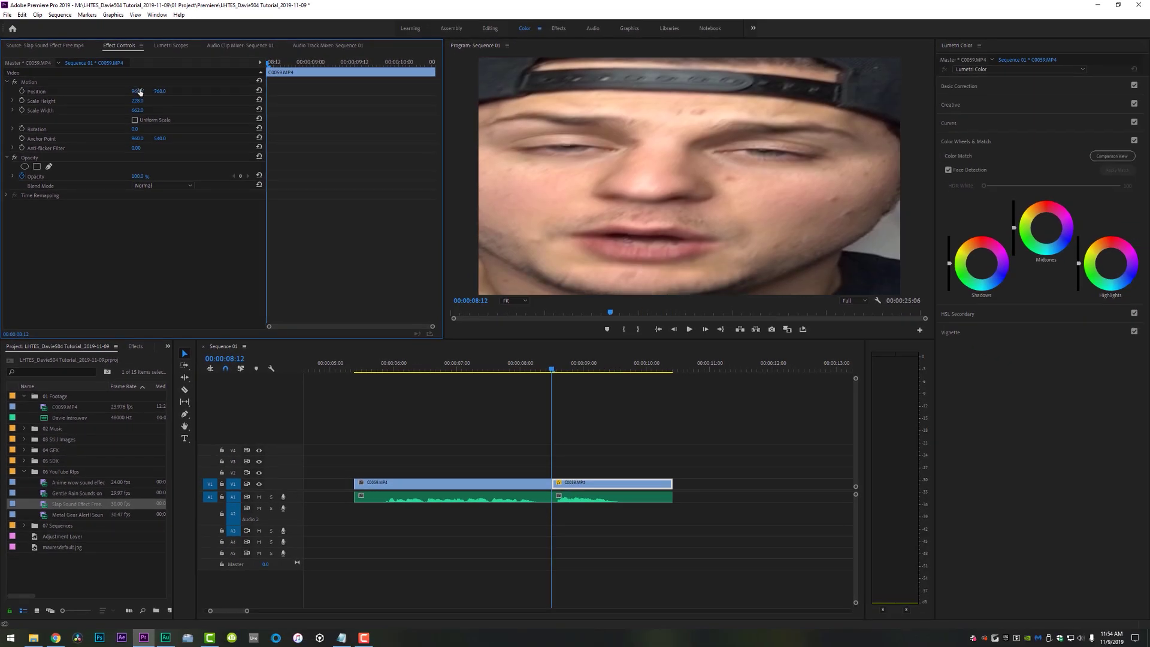
drag(139, 92, 222, 101)
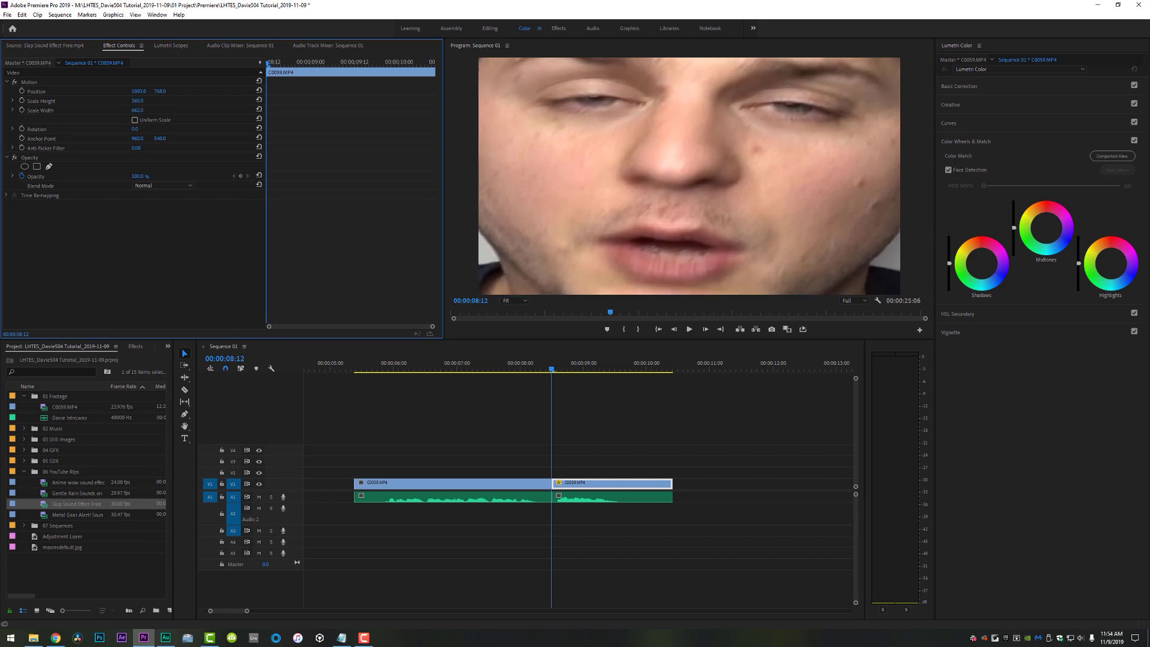
mouse_move(138, 110)
mouse_down()
mouse_move(198, 110)
mouse_move(134, 110)
mouse_up()
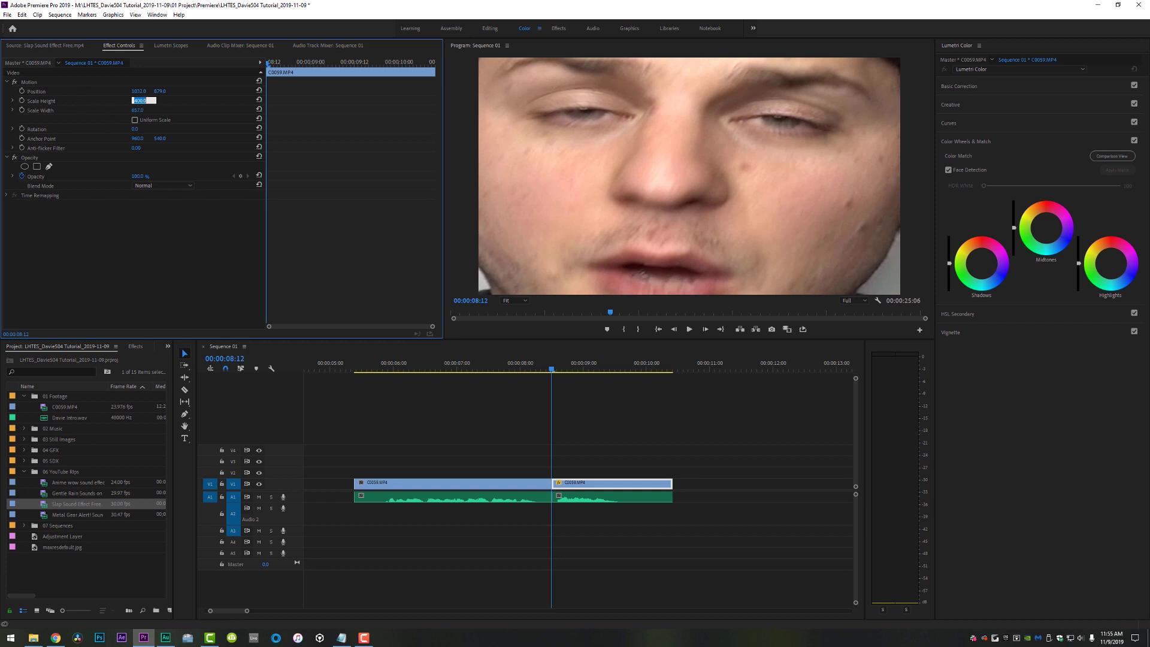
- Set the clip's scale height and scale width to 100 and reset its position to the default
key(Return)
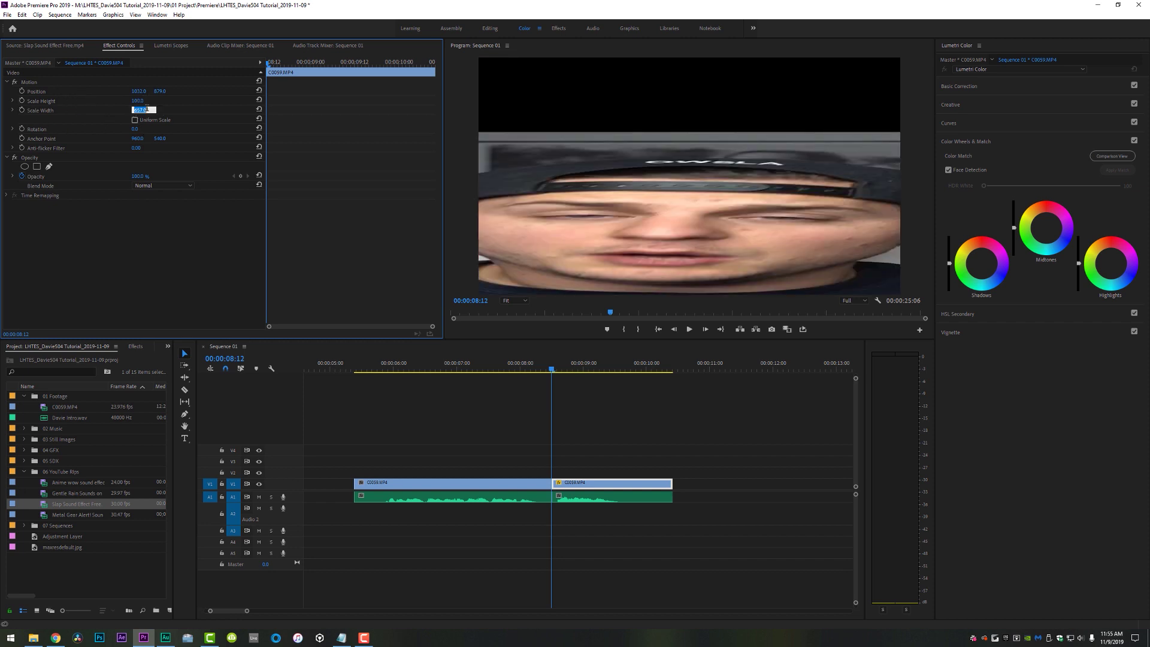
click(147, 111)
text(100)
key(Return)
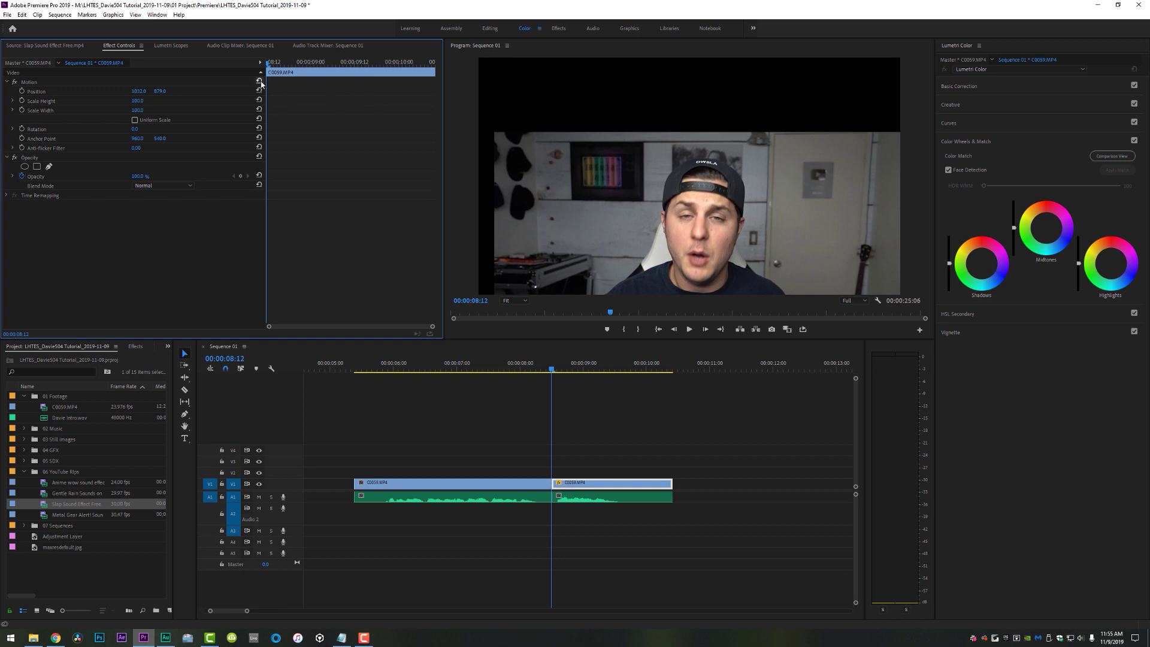
click(259, 90)
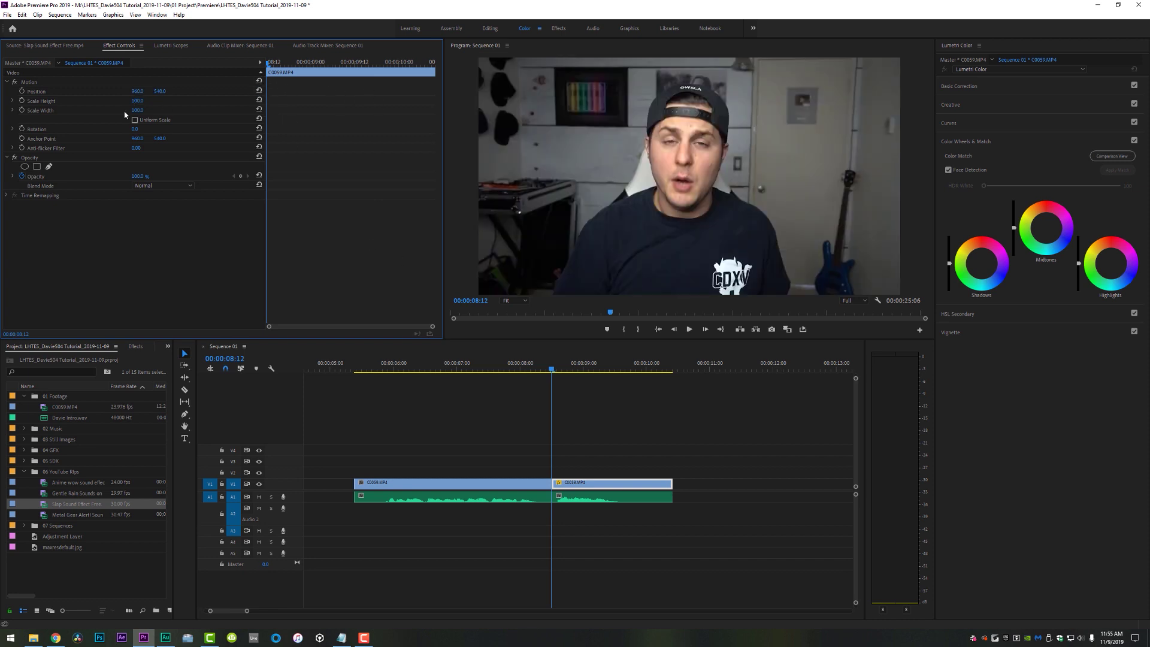
- Keyframe scale height and scale width from 100 at 00:00:08:12 to 400 at 00:00:08:17
click(22, 101)
click(38, 111)
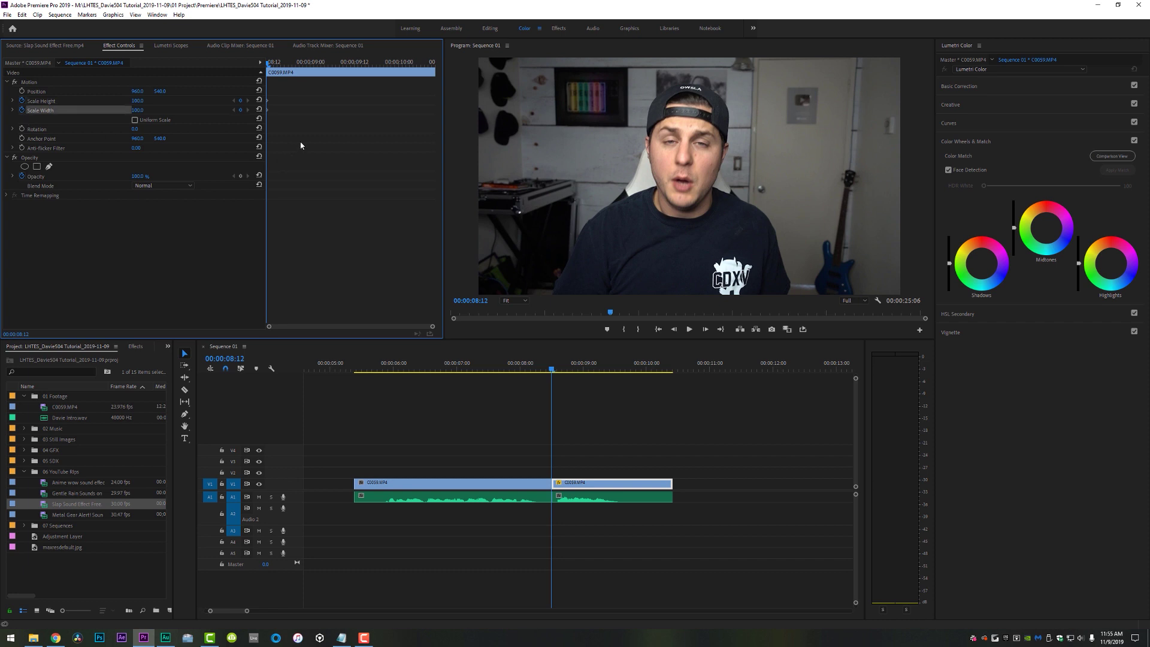
key(space)
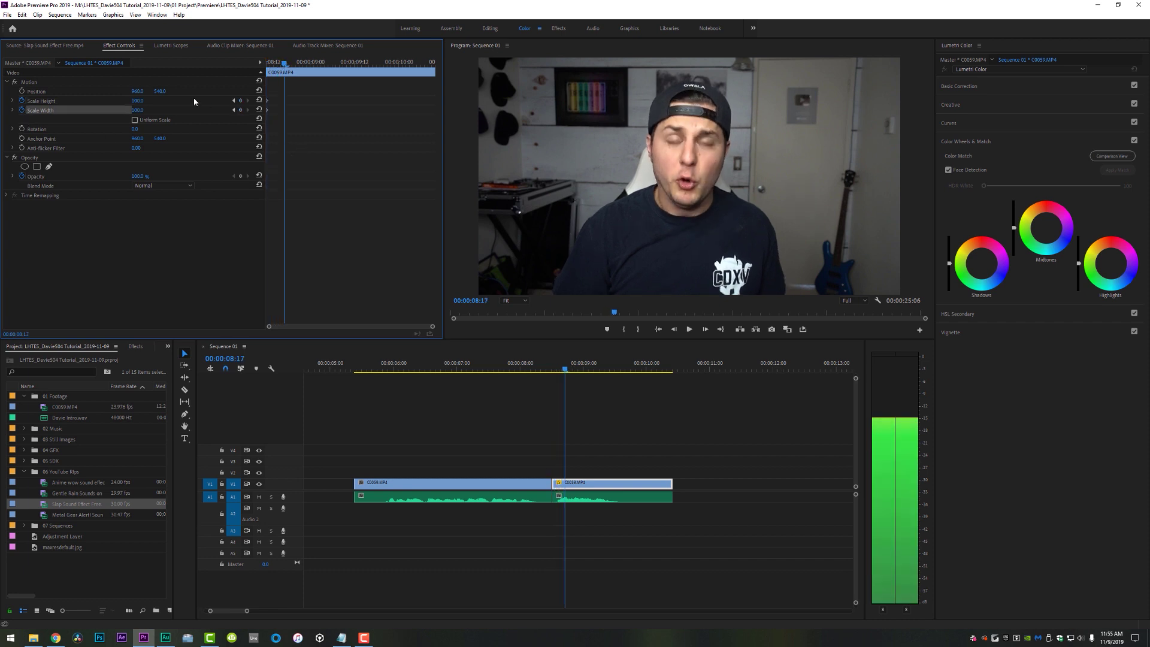
text(400)
key(Return)
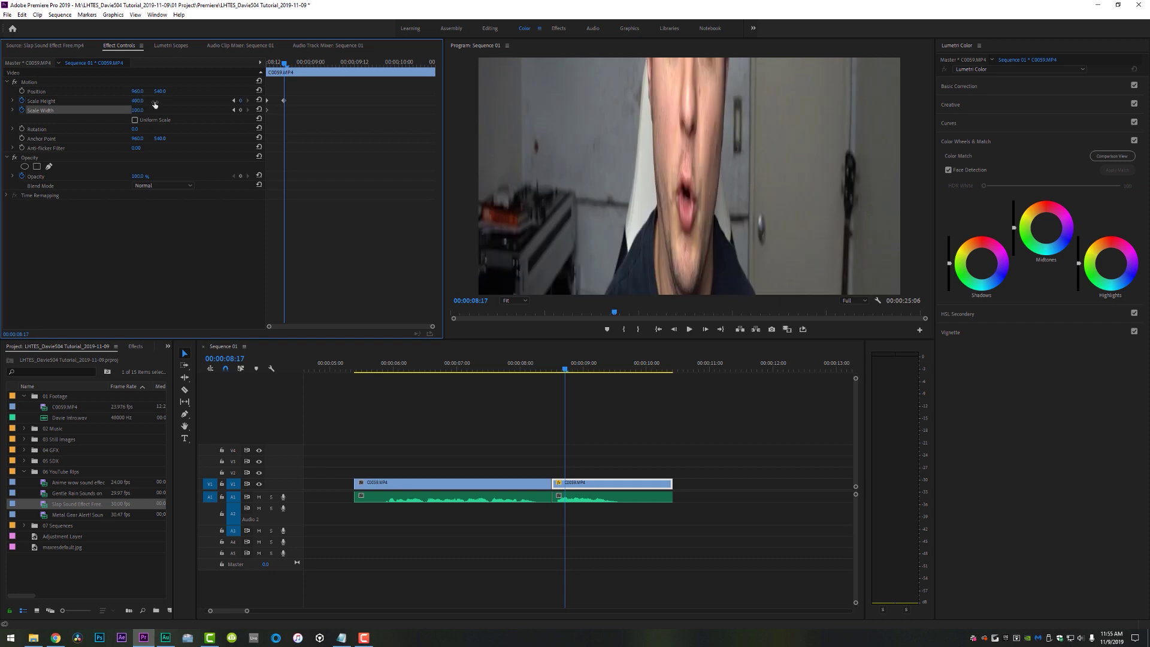
text(400)
key(Return)
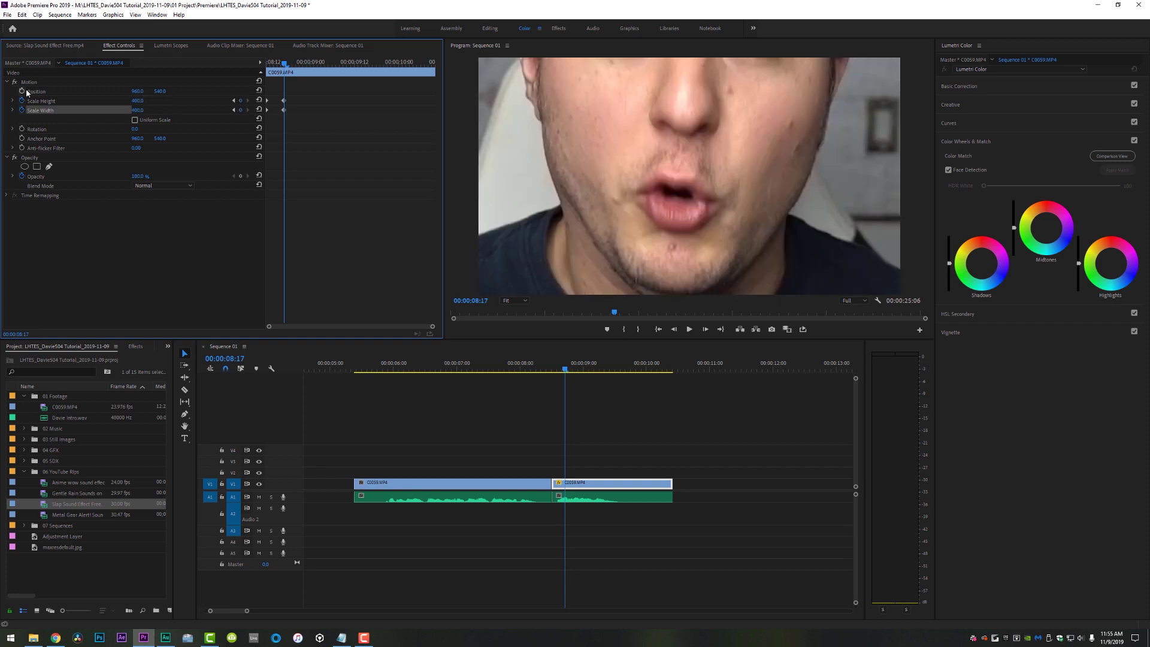
- Keyframe the position from 960, 540 at 00:00:08:12 to 960, 907 at 00:00:08:17, widen the scale width there, and play the clip
click(23, 91)
drag(286, 64, 266, 66)
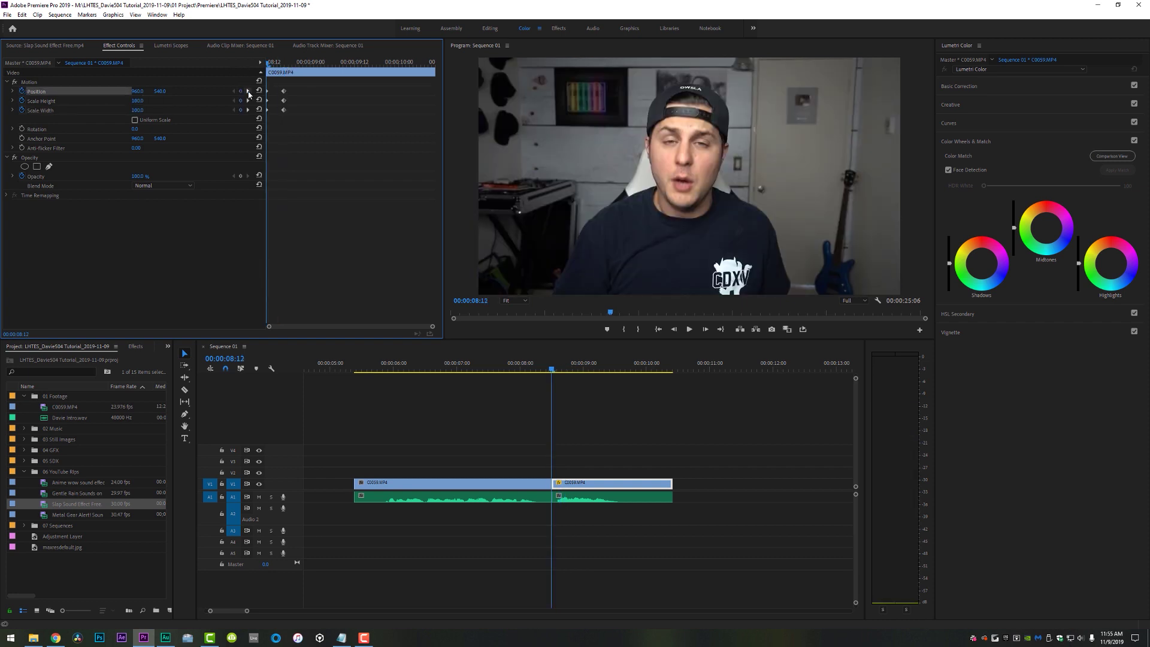
click(248, 91)
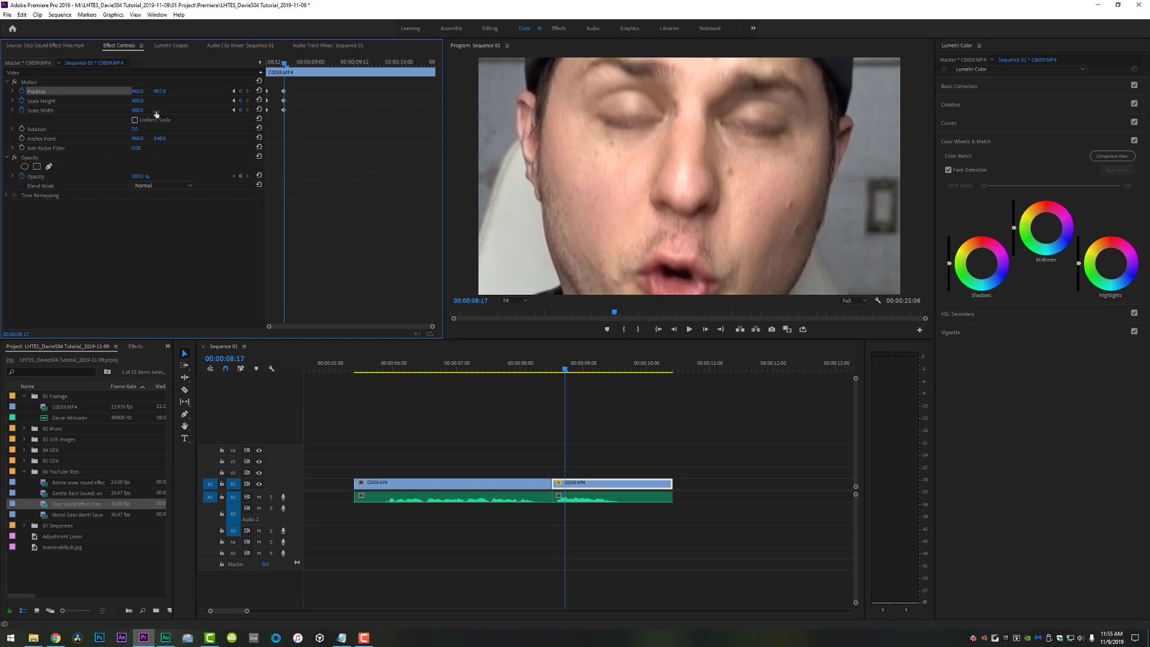
drag(142, 114, 323, 114)
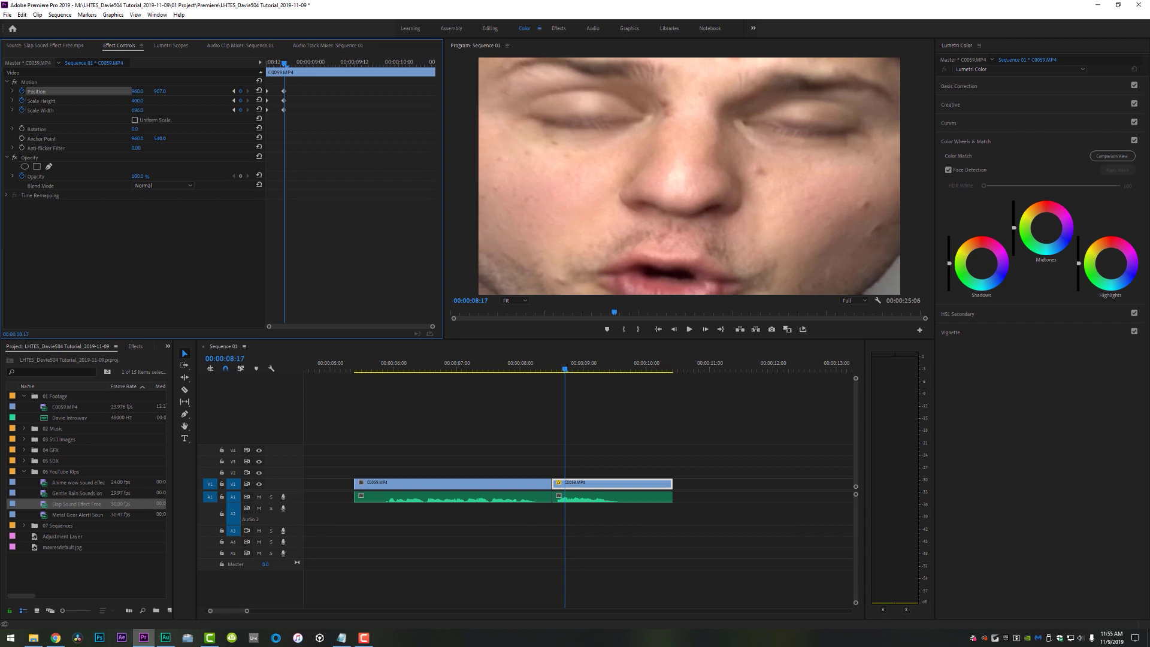
drag(284, 63, 266, 64)
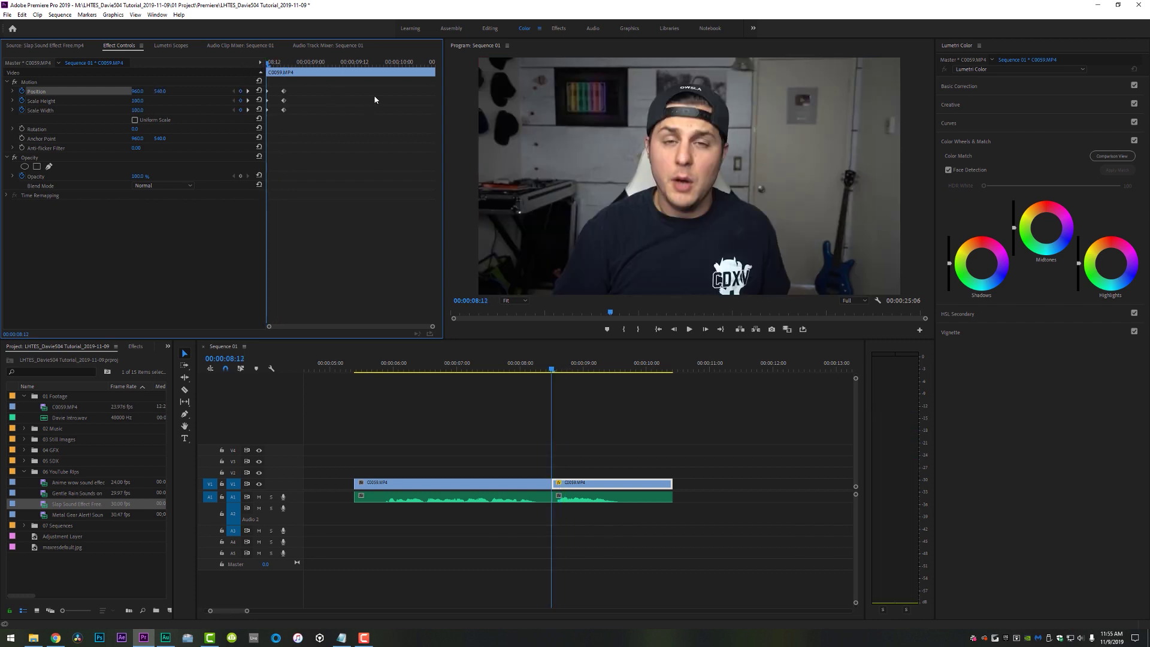
key(space)
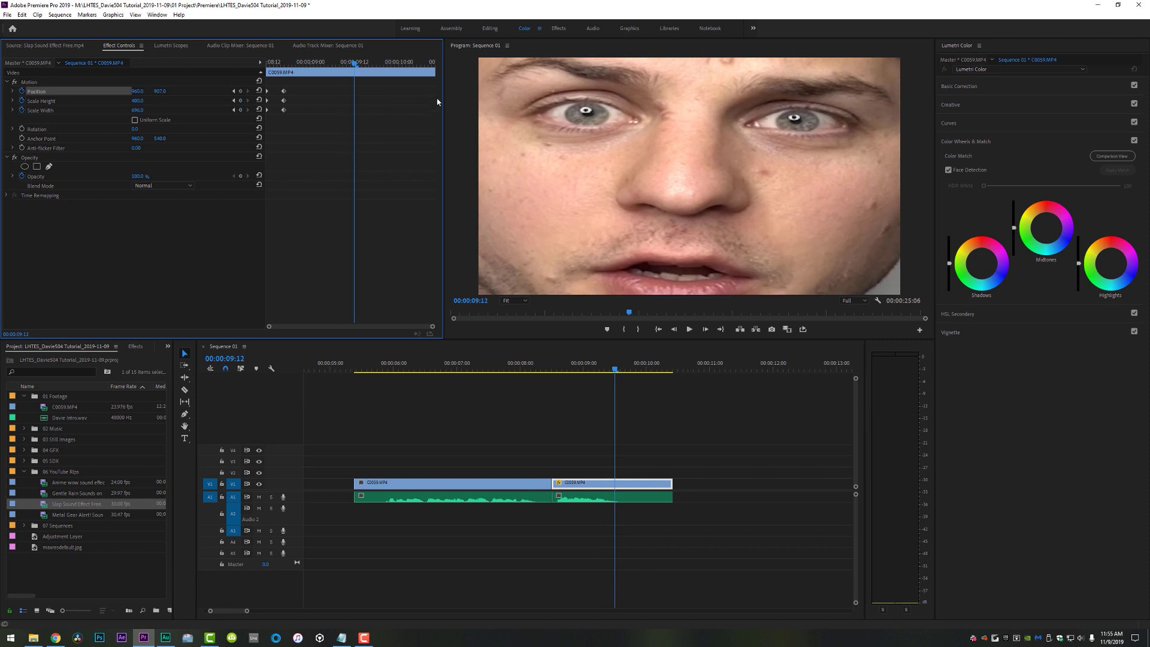
- Add a wider scale width keyframe at about 00:00:09:12 and play the face stretch from the clip's start
drag(153, 111, 323, 111)
drag(320, 63, 205, 72)
key(space)
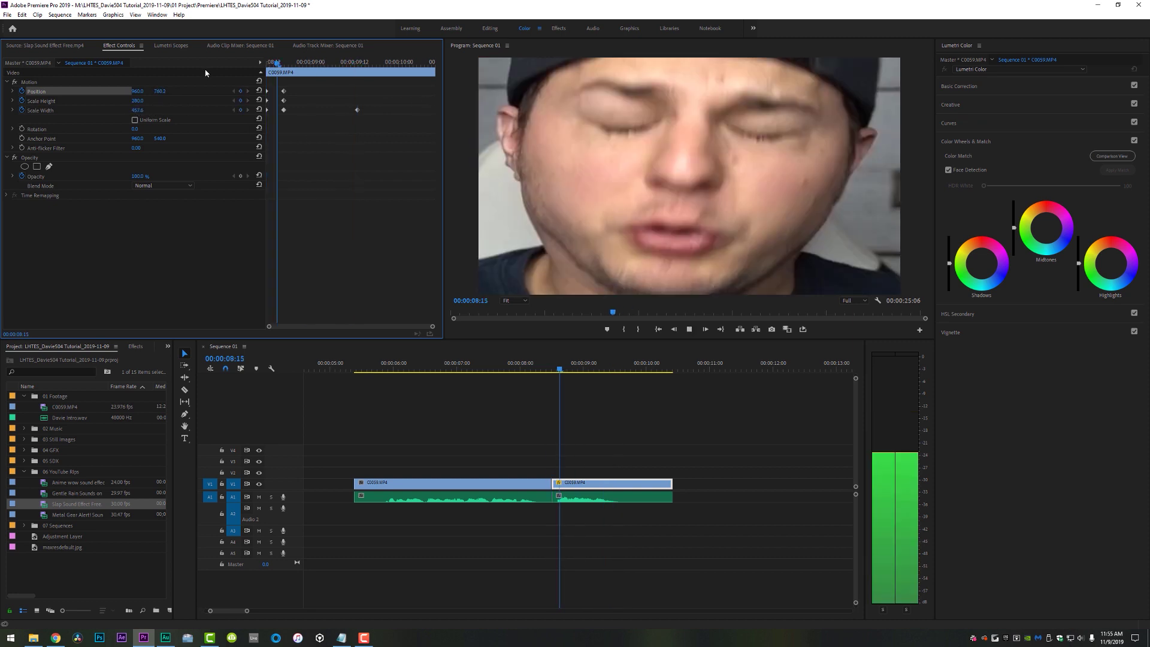
key(space)
- At 00:00:09:02, tint the stretched clip's shadows orange-red and its midtones red with the Lumetri color wheels
click(560, 371)
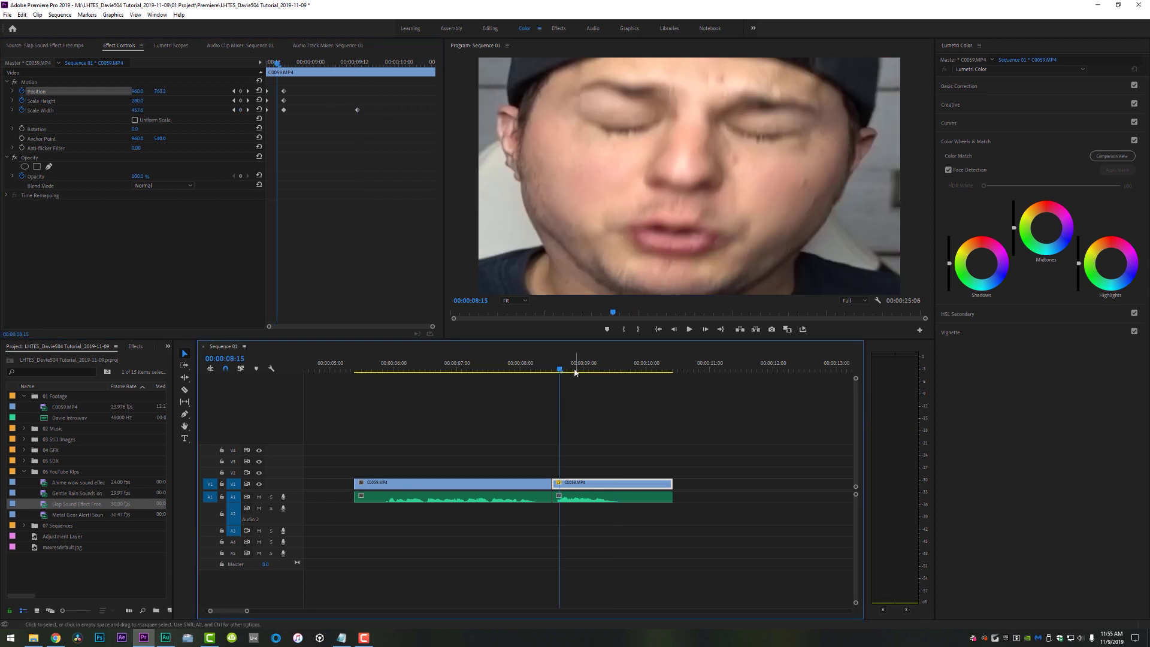
drag(577, 371, 589, 368)
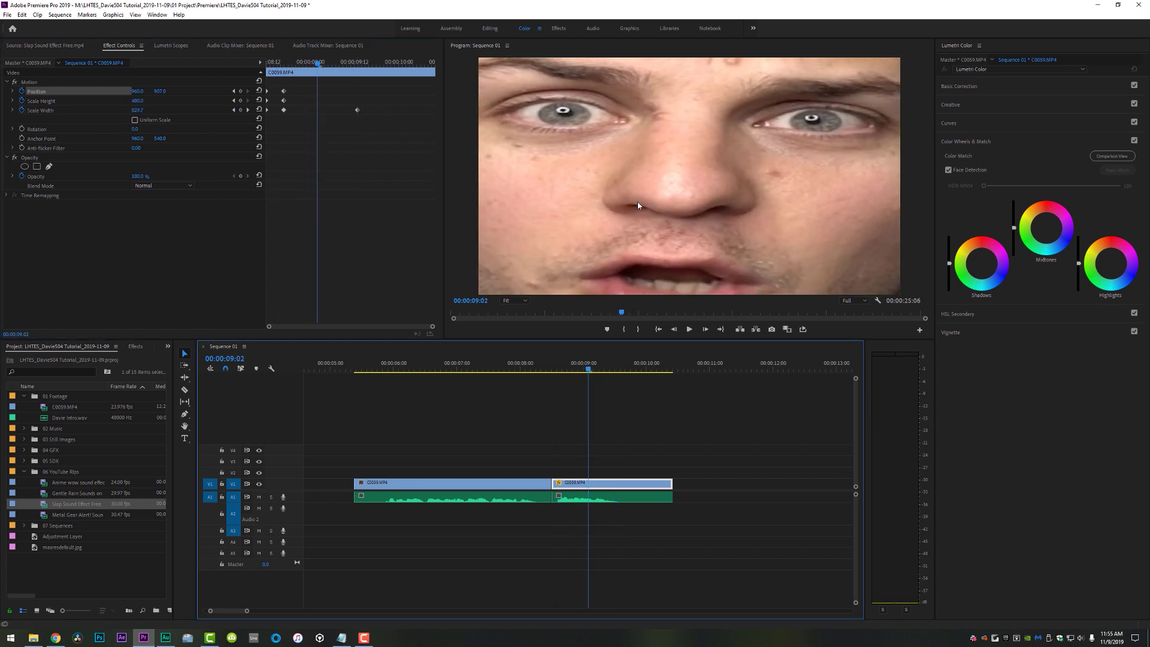
click(640, 428)
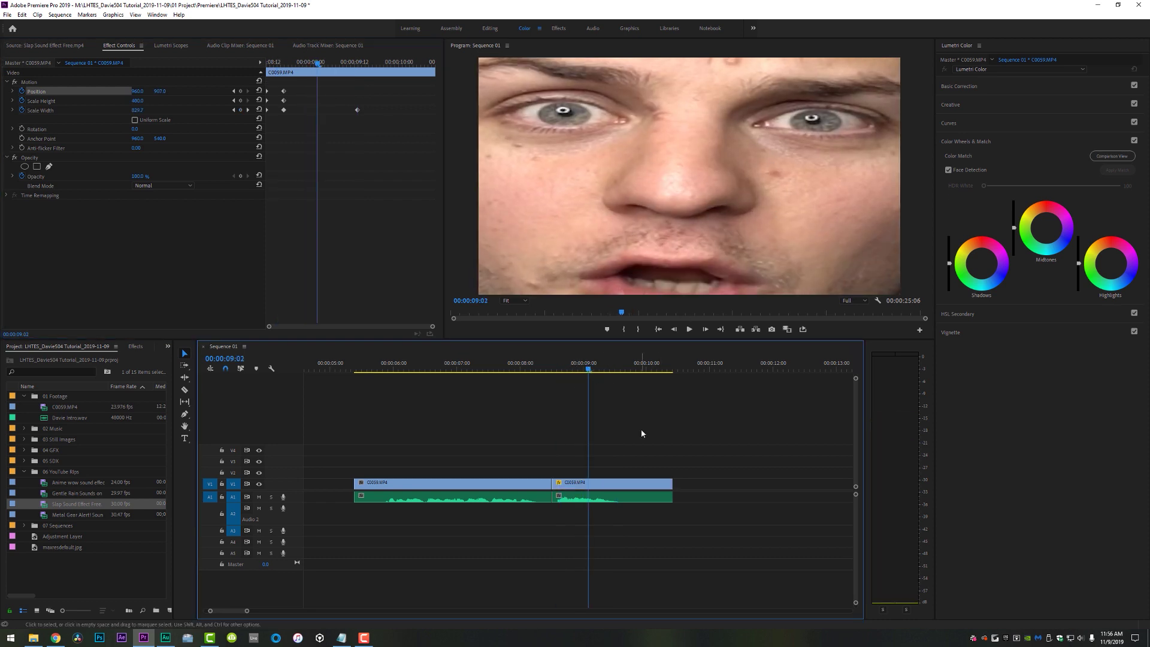
click(608, 489)
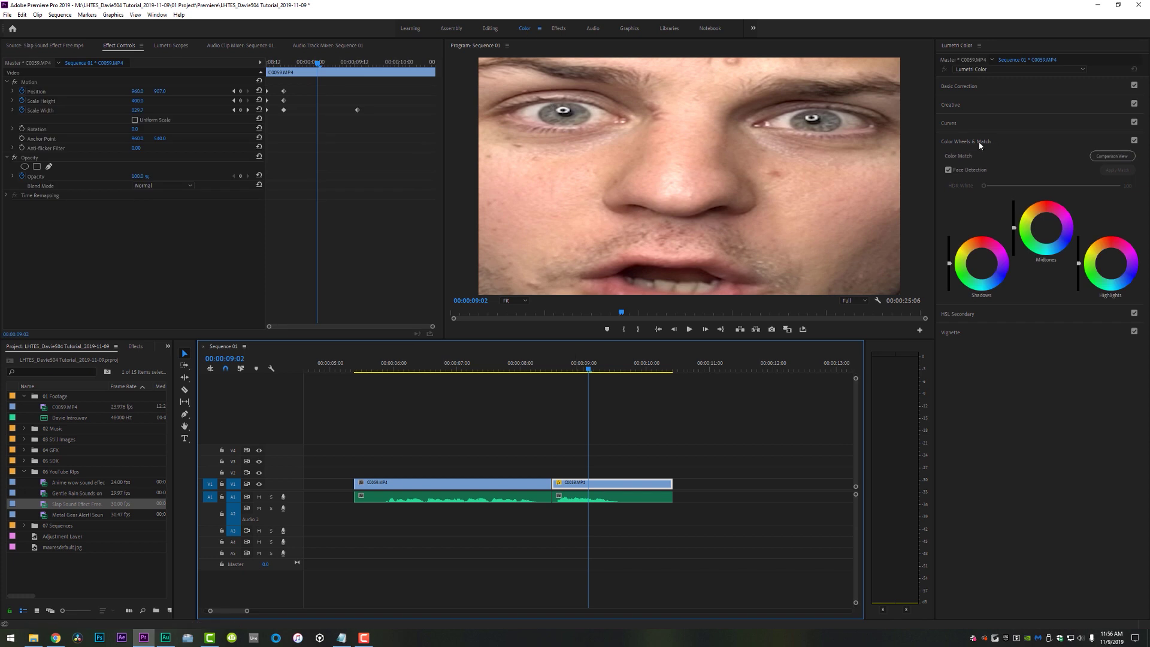
click(983, 267)
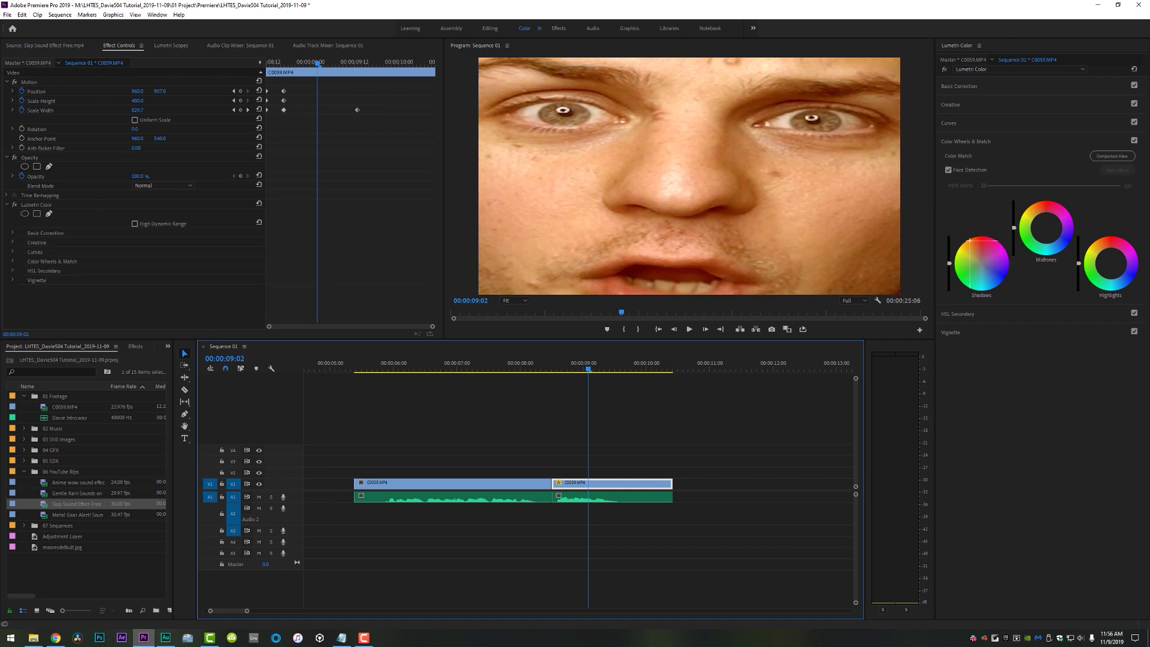
drag(970, 240, 970, 241)
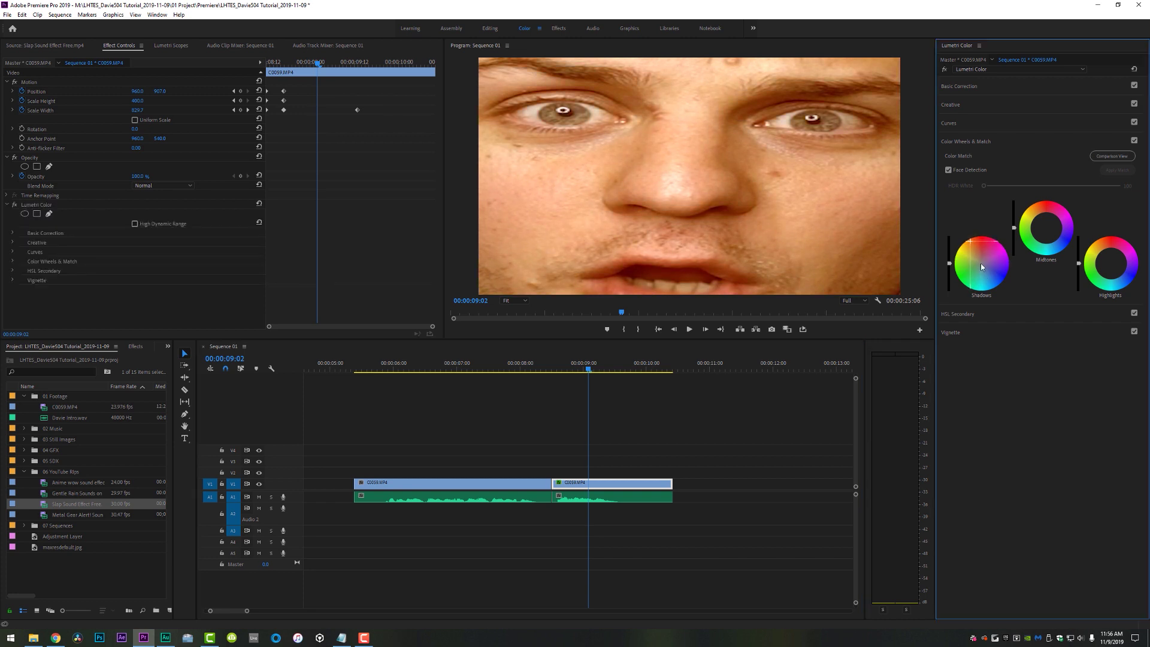
click(1045, 225)
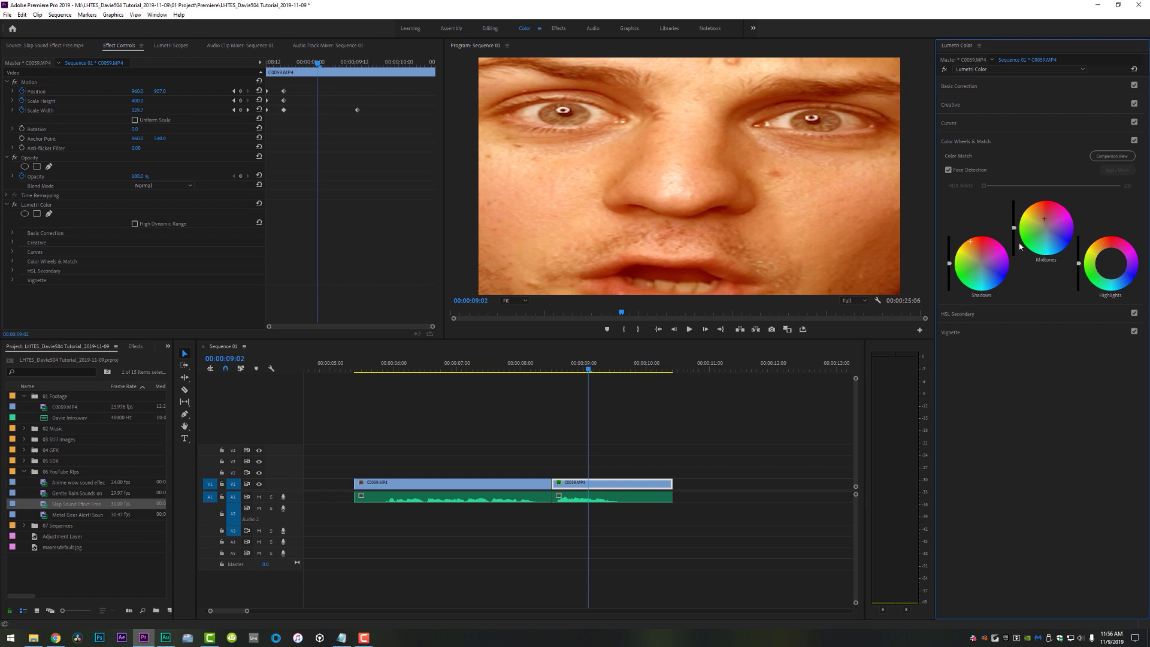
- Darken the clip's shadows and brighten its highlights in Lumetri Color, and play the red stretch effect from 00:00:08:12
drag(949, 267, 948, 279)
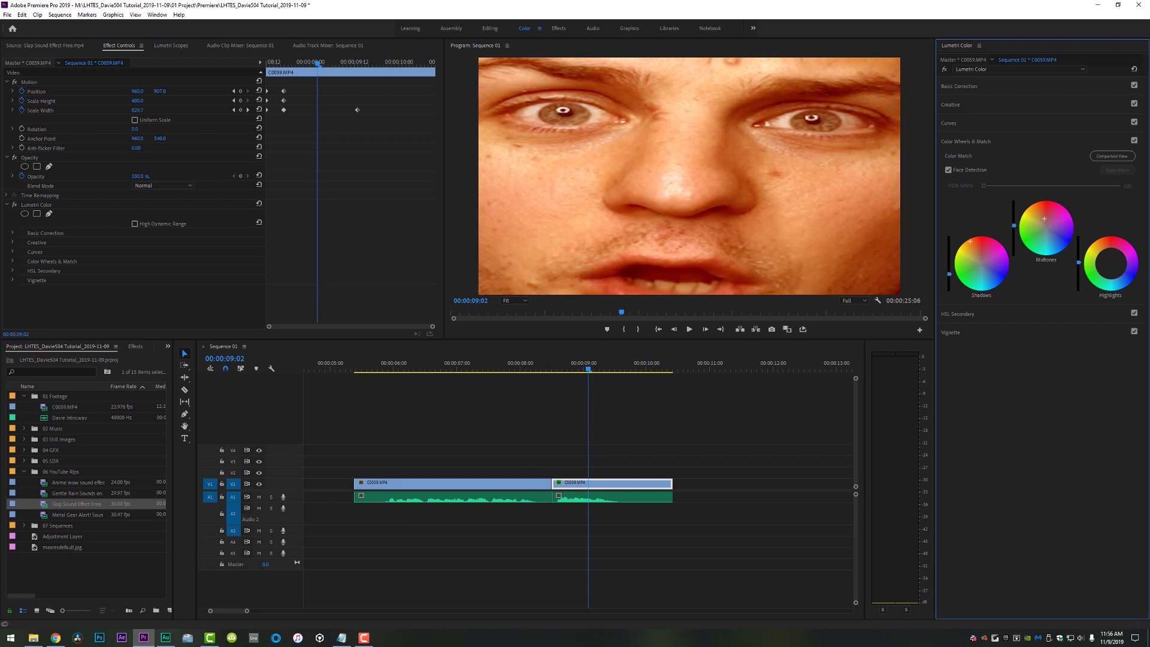
drag(1079, 263, 1078, 256)
drag(588, 369, 556, 377)
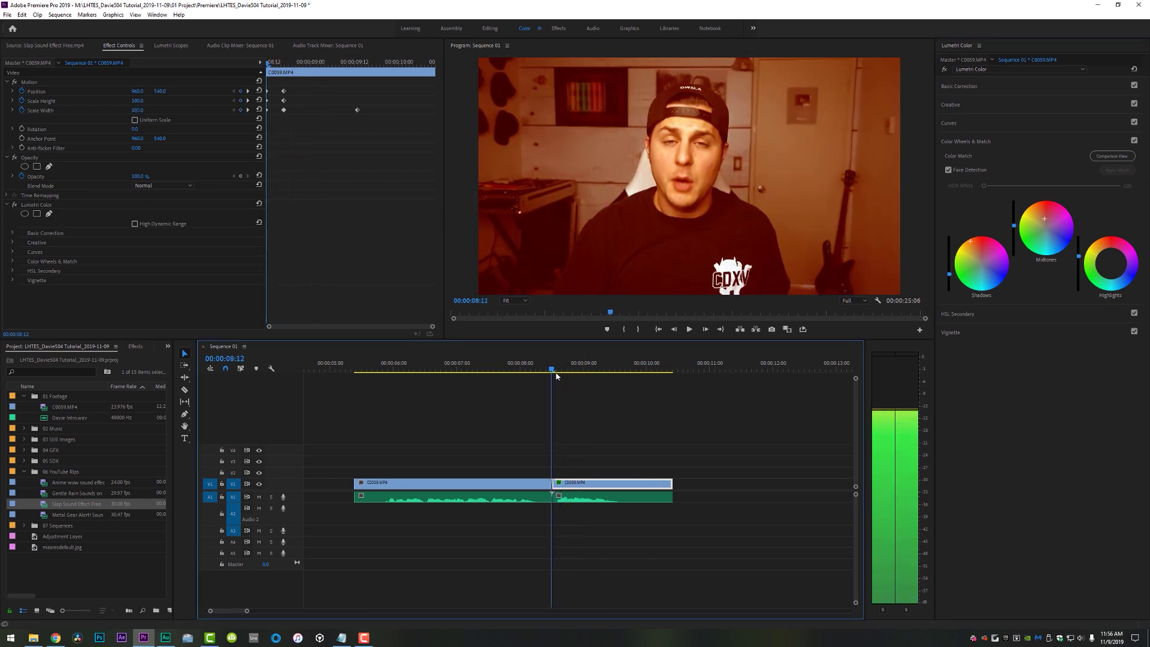
key(space)
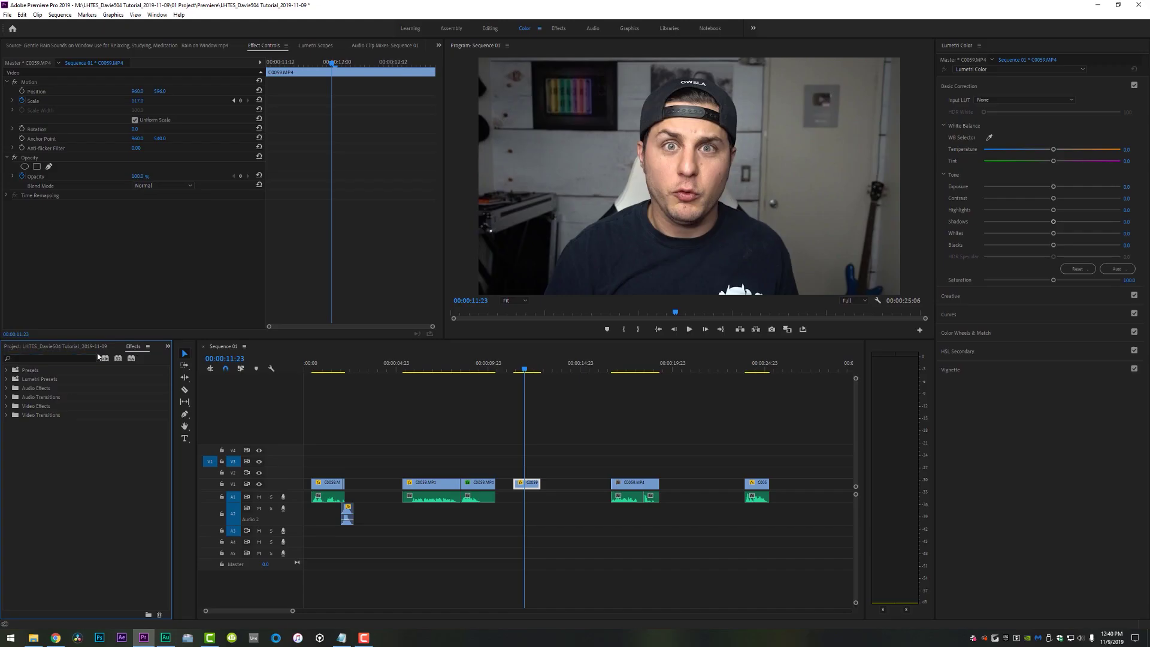
- Apply the Spherize effect to the clip at 00:00:11:23, with radius about 220 and sphere center about 946, 614 on the face
click(33, 357)
text(sph)
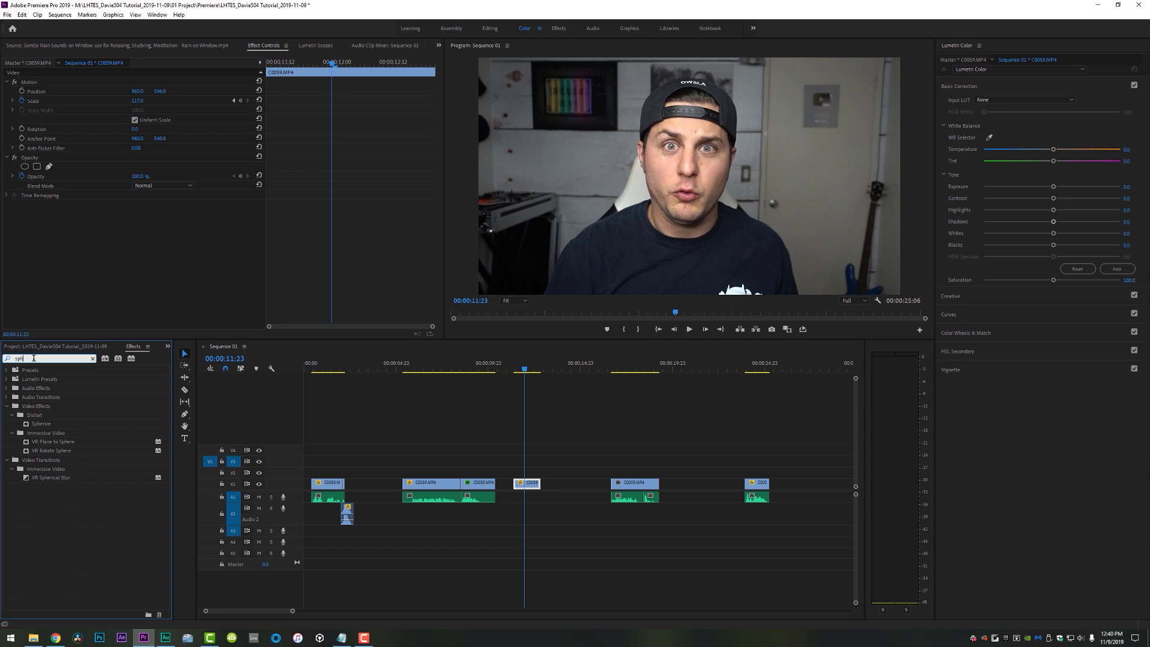
drag(40, 426, 527, 483)
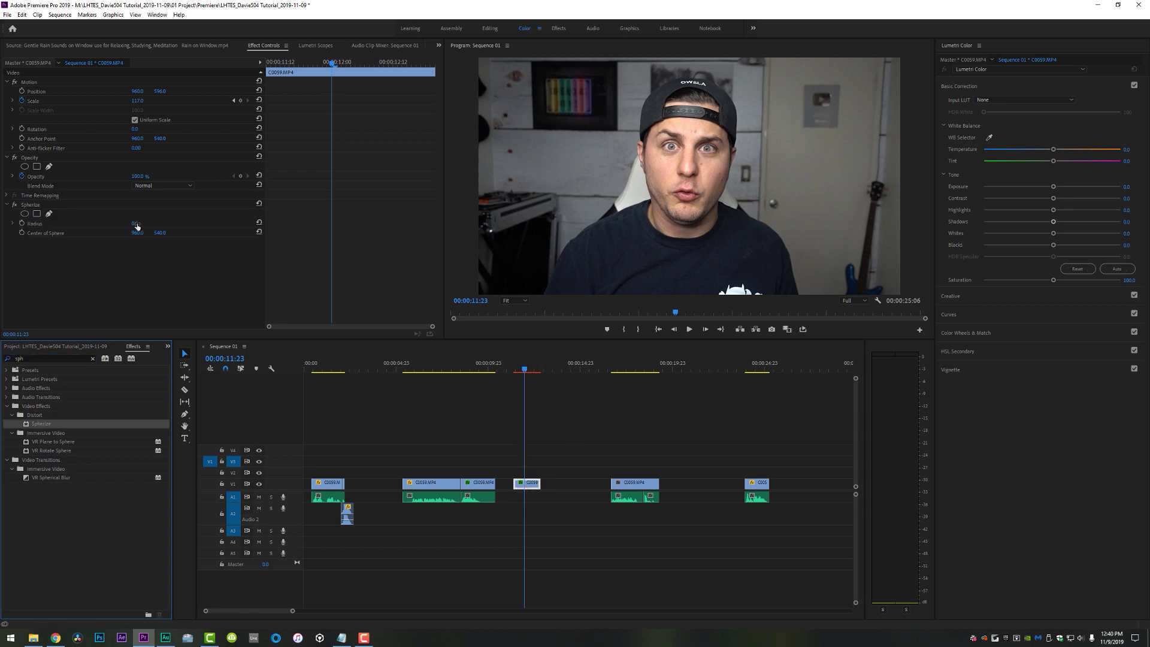
drag(137, 224, 239, 223)
mouse_move(150, 234)
mouse_down()
mouse_move(194, 234)
mouse_move(129, 237)
mouse_up()
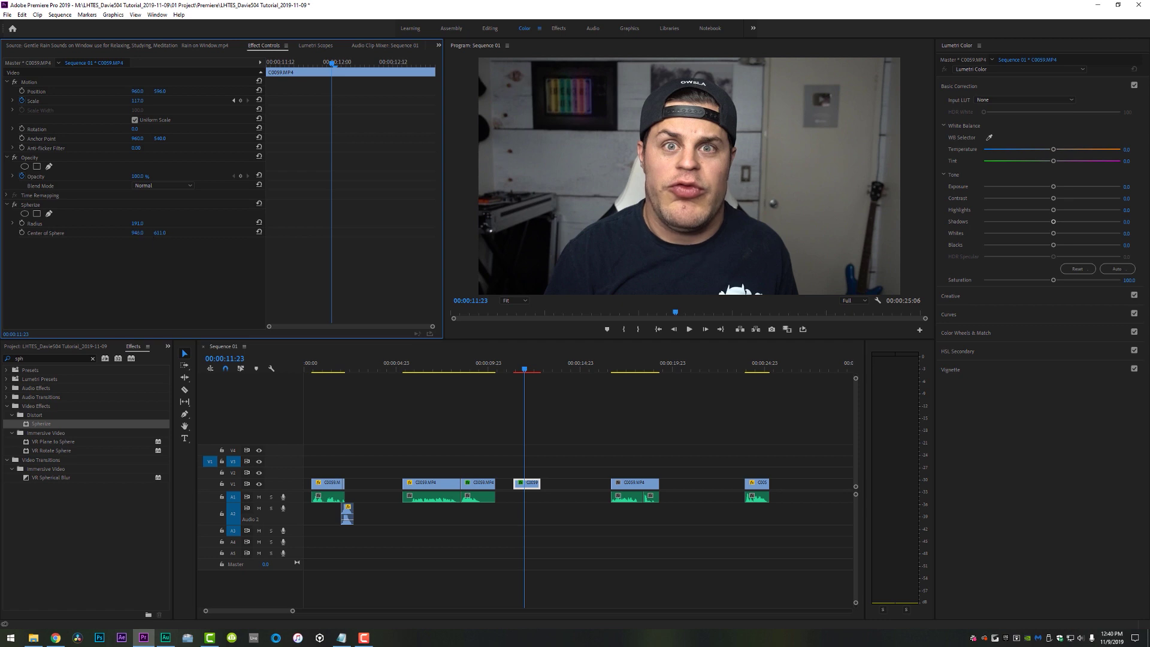
drag(143, 225, 168, 226)
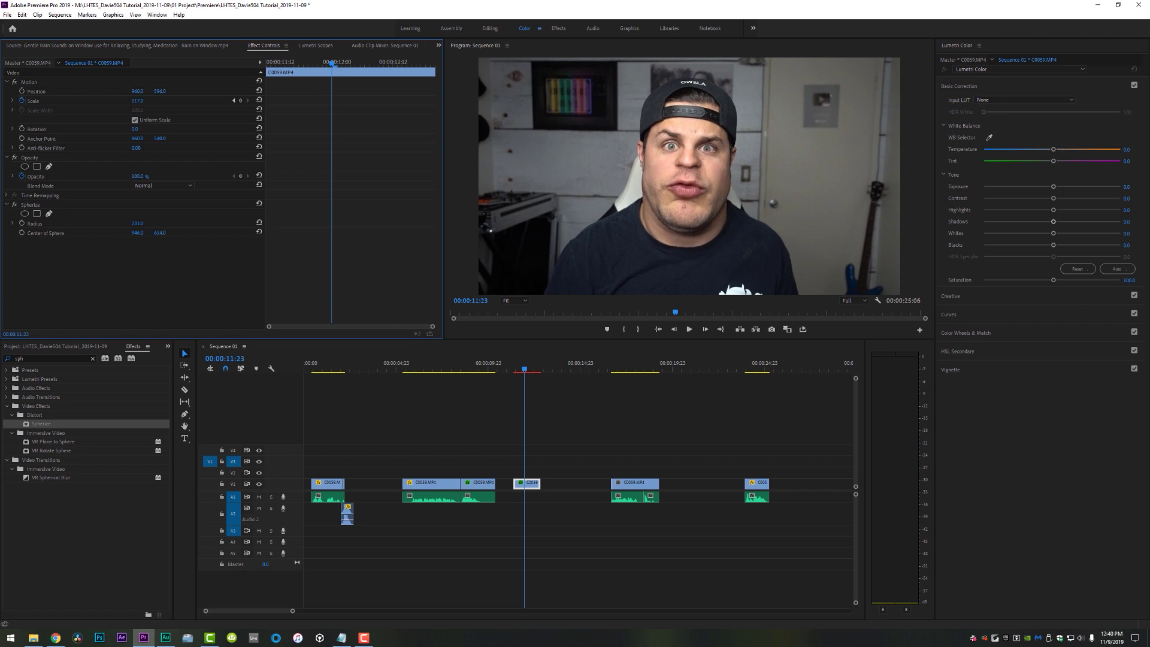
- Apply the Basic 3D effect to the same clip and set its tilt to about -41°
click(29, 357)
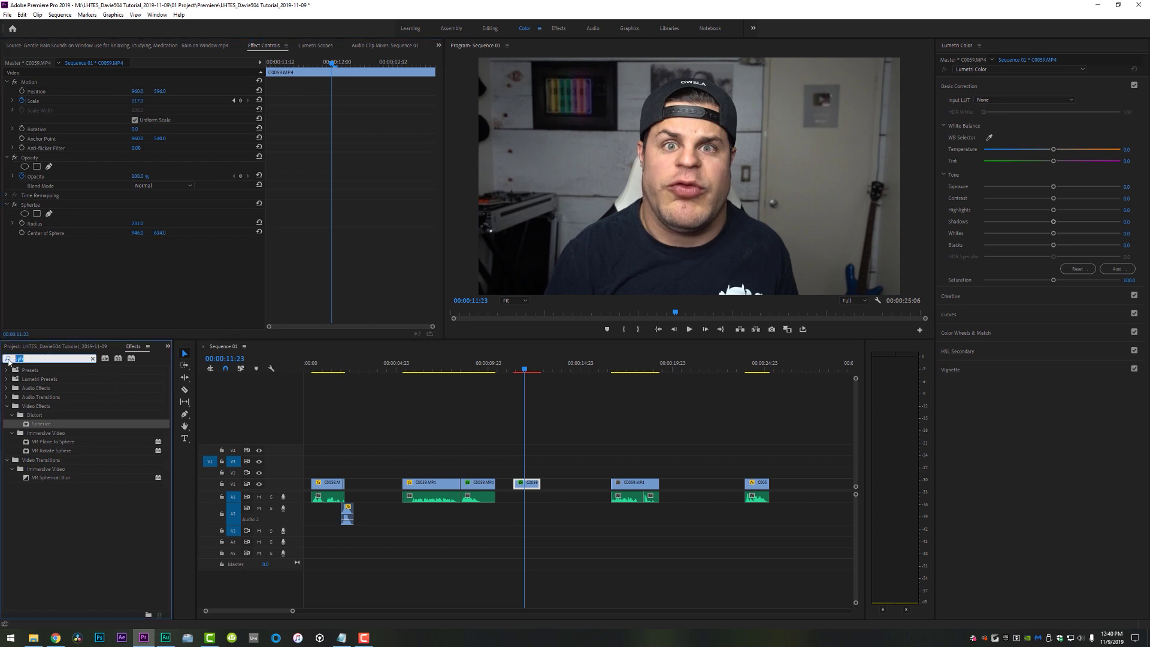
text(3d)
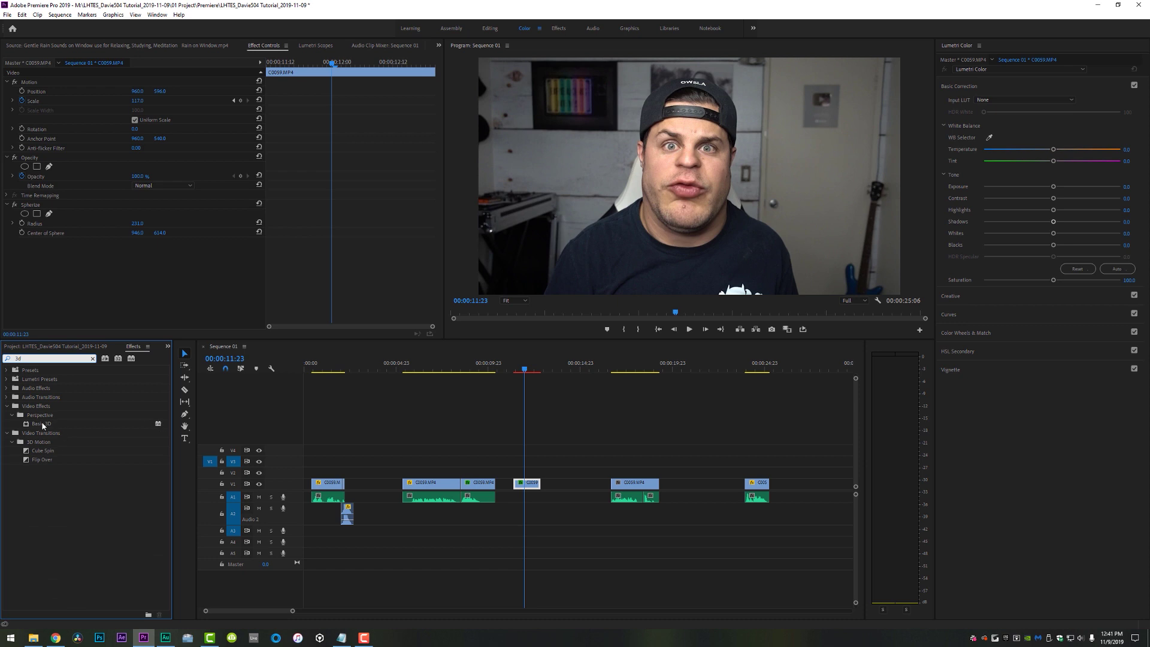
drag(42, 426, 538, 447)
drag(533, 487, 533, 486)
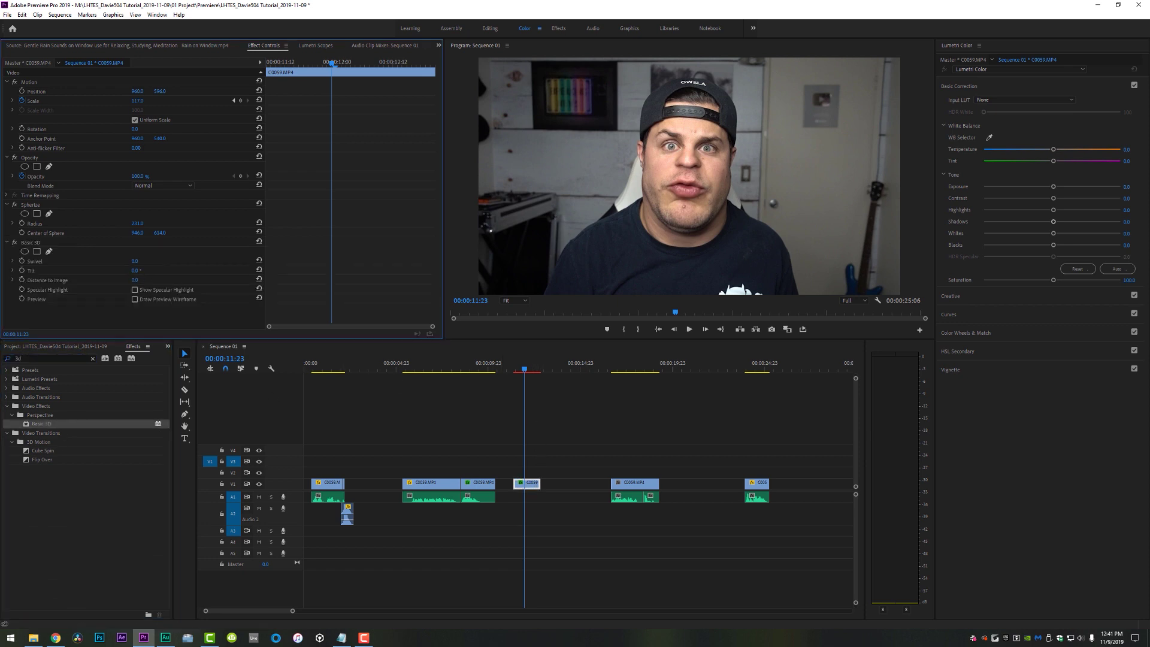
drag(136, 271, 112, 271)
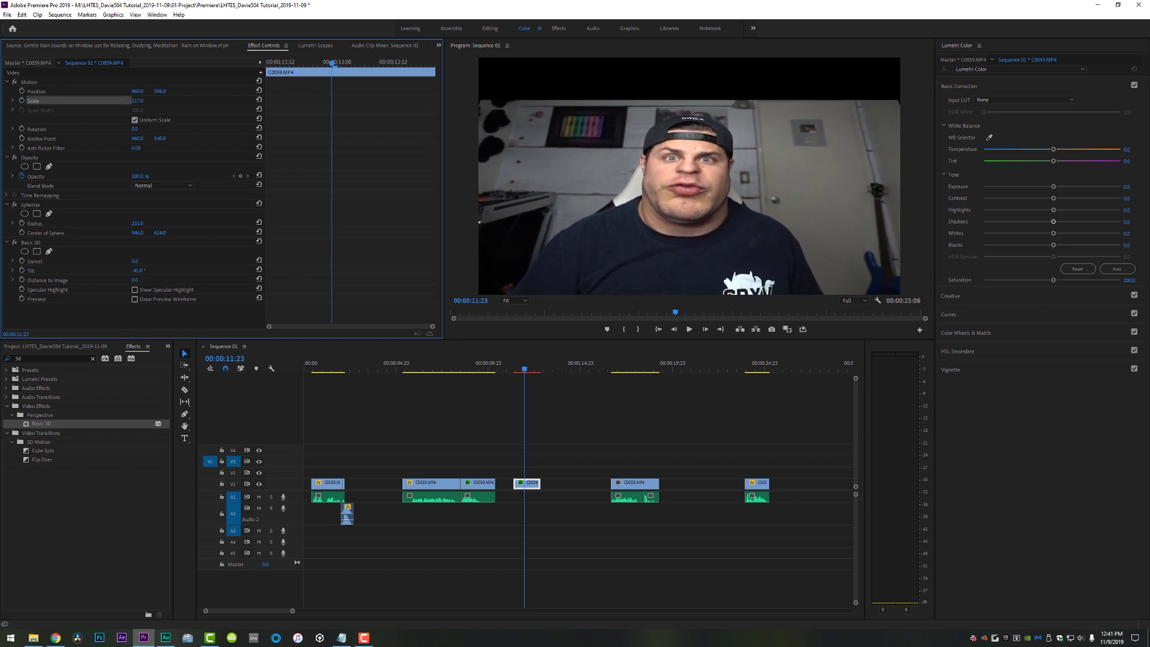
- Remove the tilted clip's scale animation, set its scale to 161, and shift it vertically to fill the frame
drag(137, 101, 138, 221)
text(161)
key(Return)
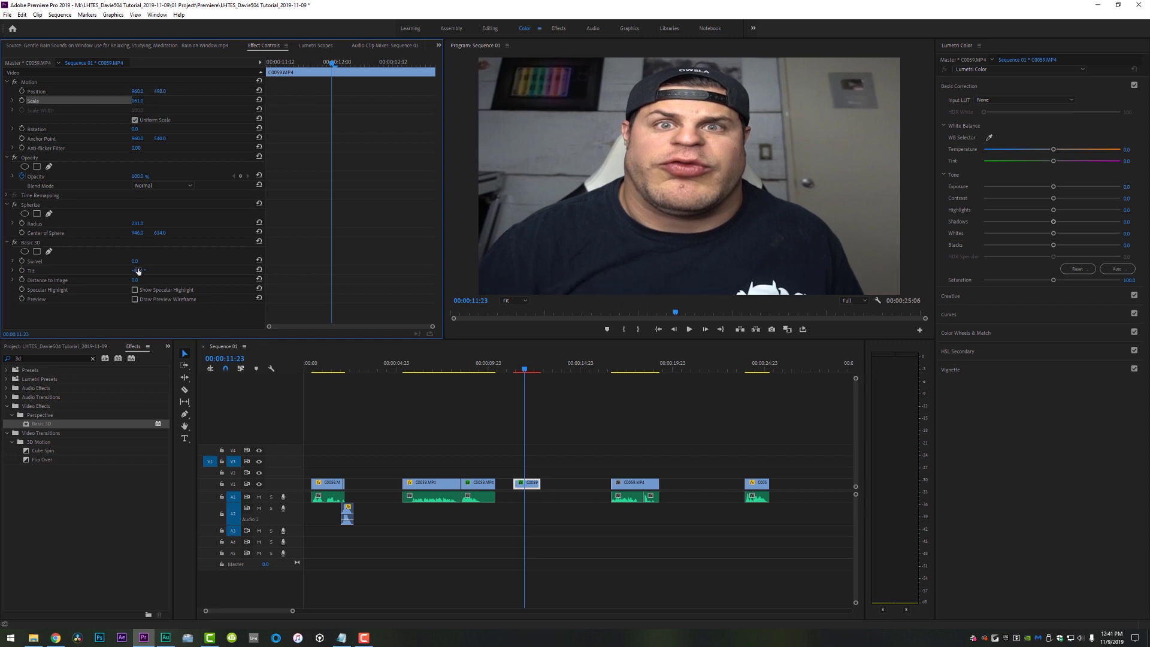
- Fine-tune the clip's face distortion, adjusting the Basic 3D tilt to about -41°, the vertical position, and the Spherize radius to about 220
mouse_move(138, 271)
mouse_down()
mouse_move(125, 270)
mouse_move(135, 270)
mouse_up()
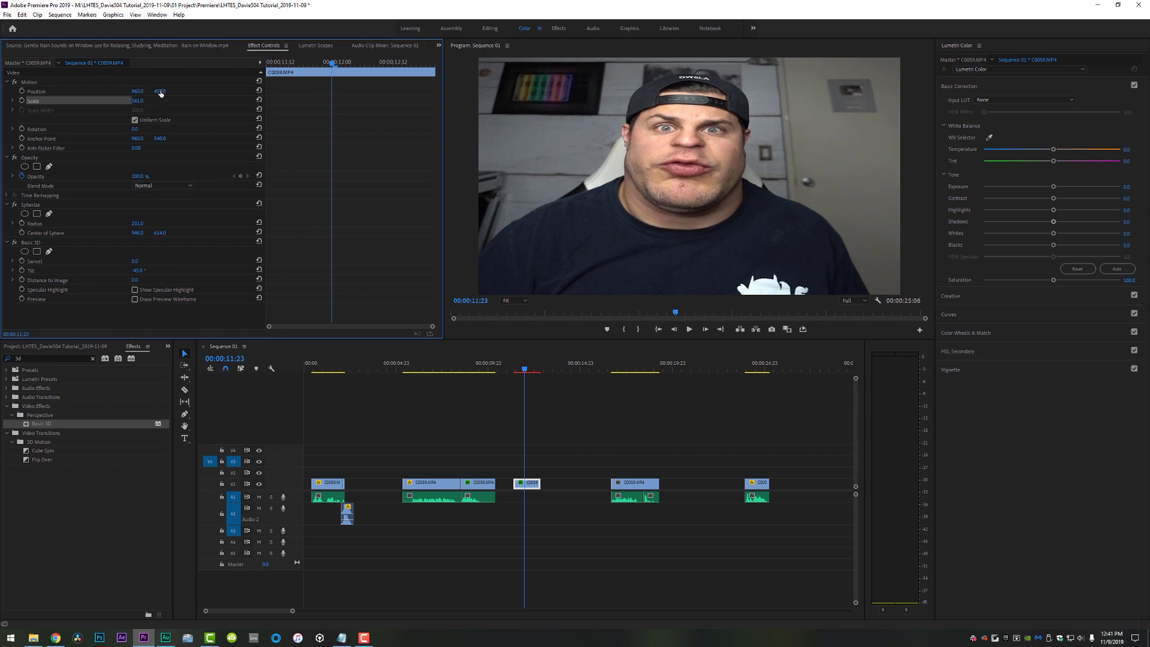
mouse_move(160, 94)
mouse_down()
mouse_move(149, 94)
mouse_move(161, 93)
mouse_up()
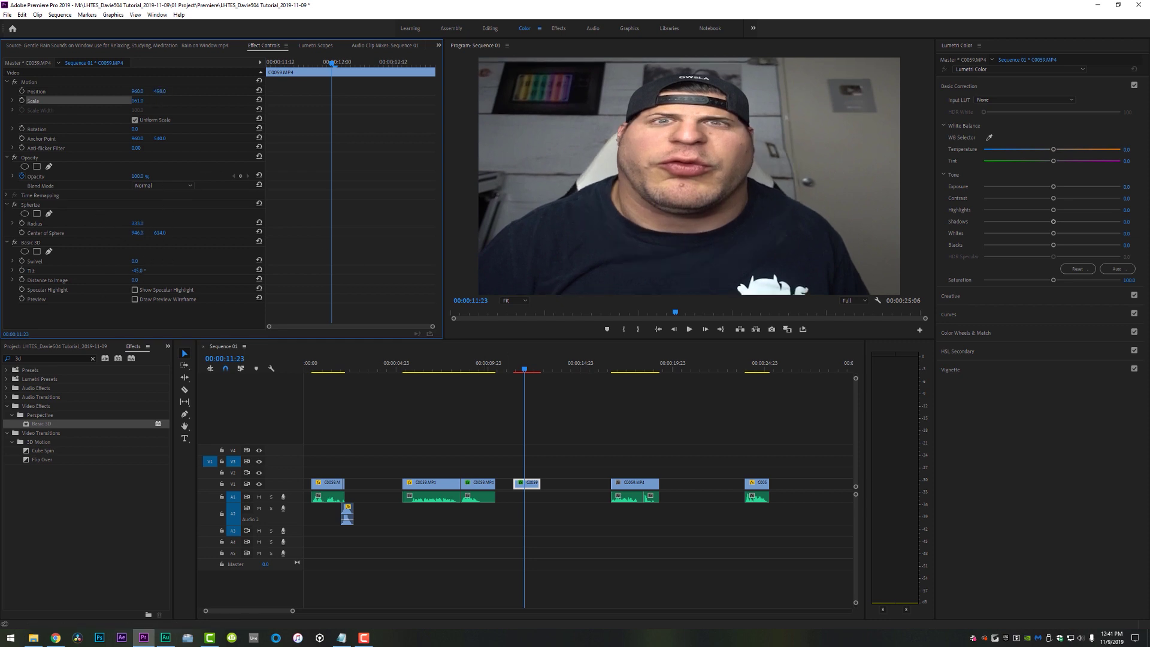
drag(138, 224, 114, 223)
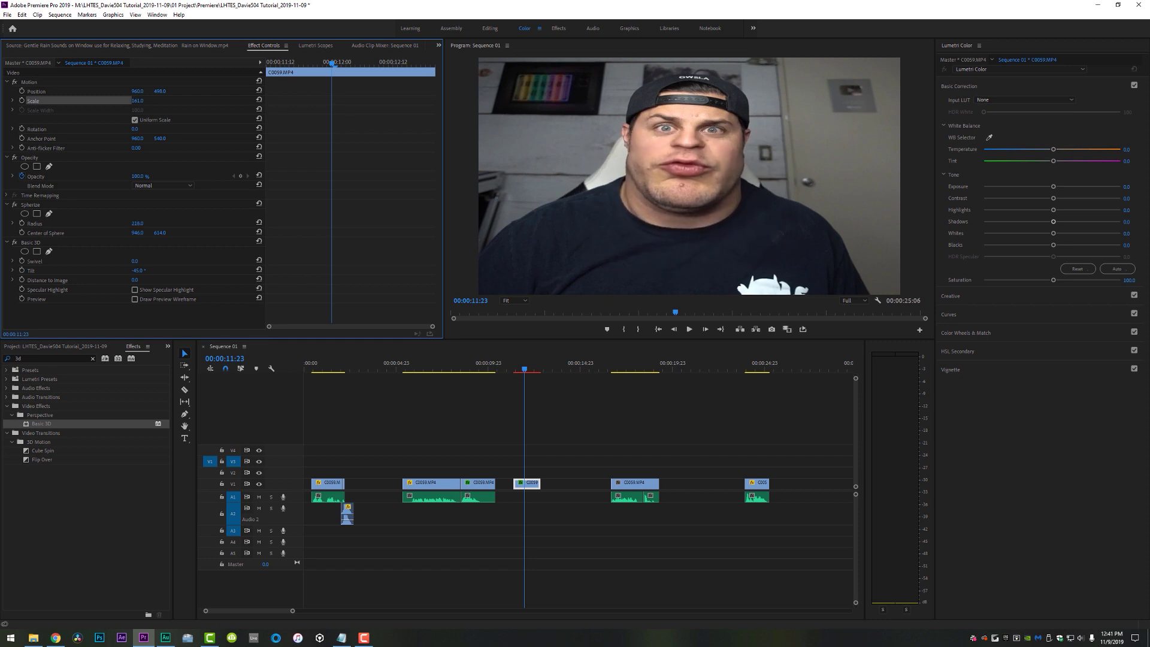
mouse_move(137, 224)
mouse_down()
mouse_move(149, 223)
mouse_move(138, 224)
mouse_up()
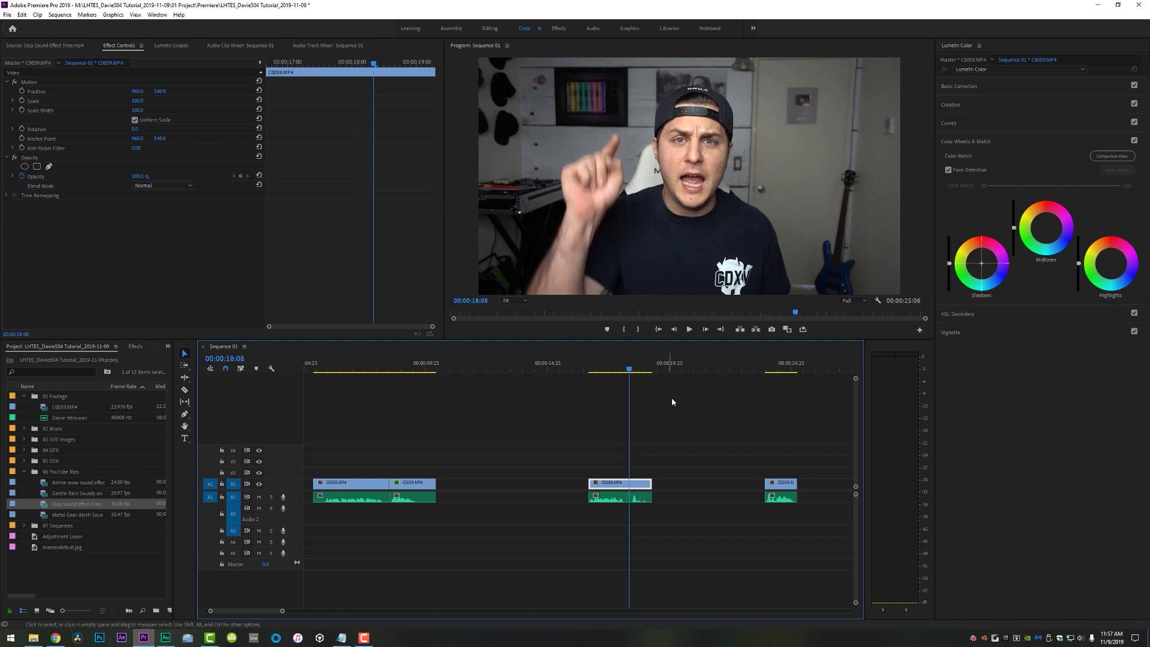
- Set the playhead to 00:00:18:10 and display the effects and sends in Sequence 01's Audio Track Mixer
key(space)
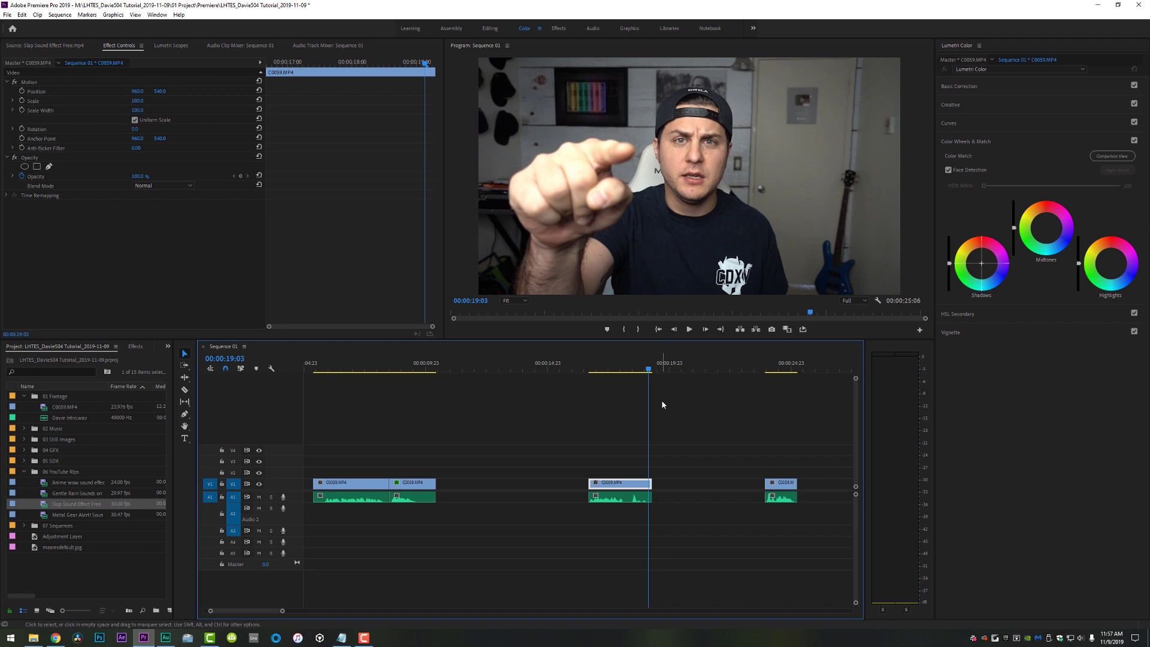
drag(634, 368, 631, 367)
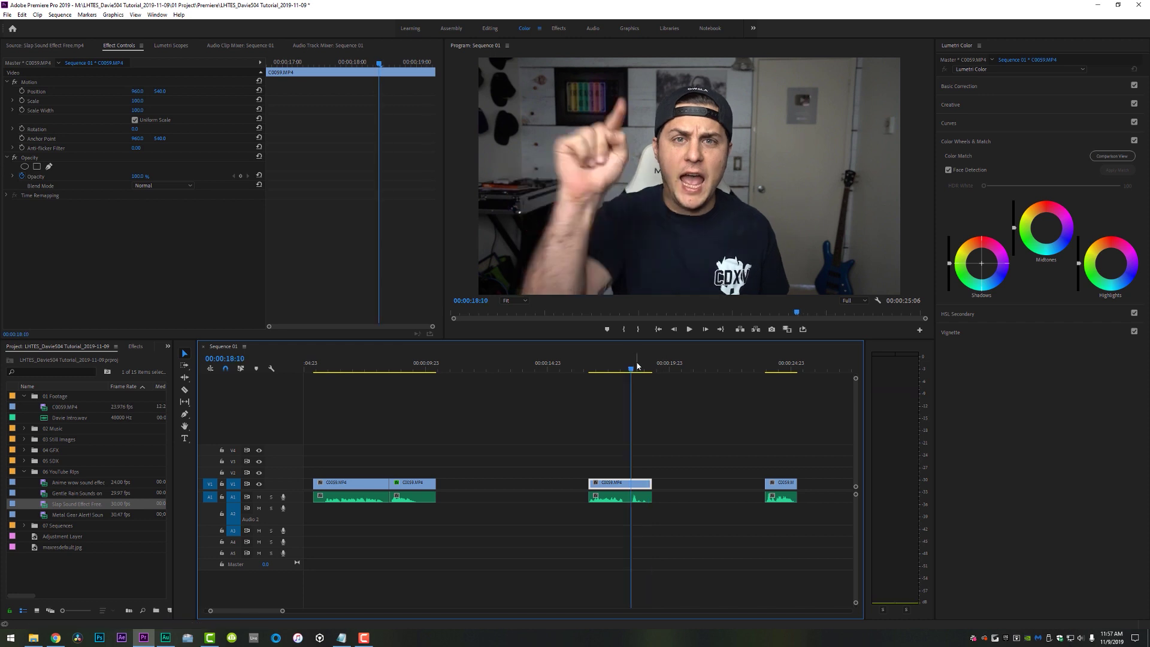
click(157, 14)
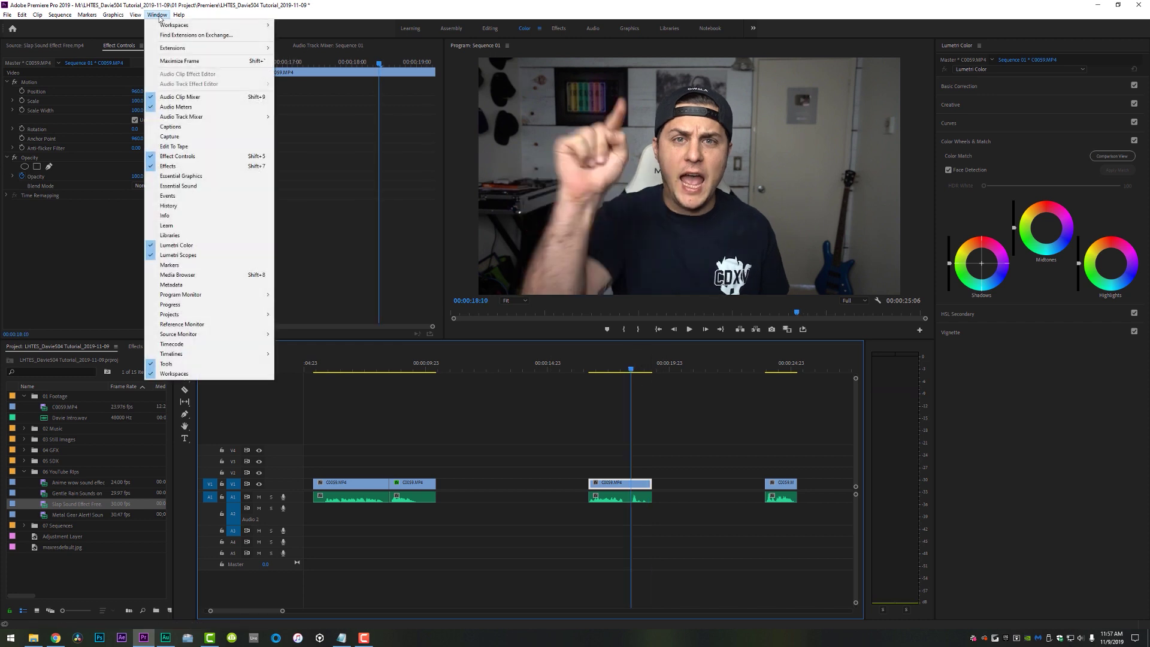
mouse_move(228, 116)
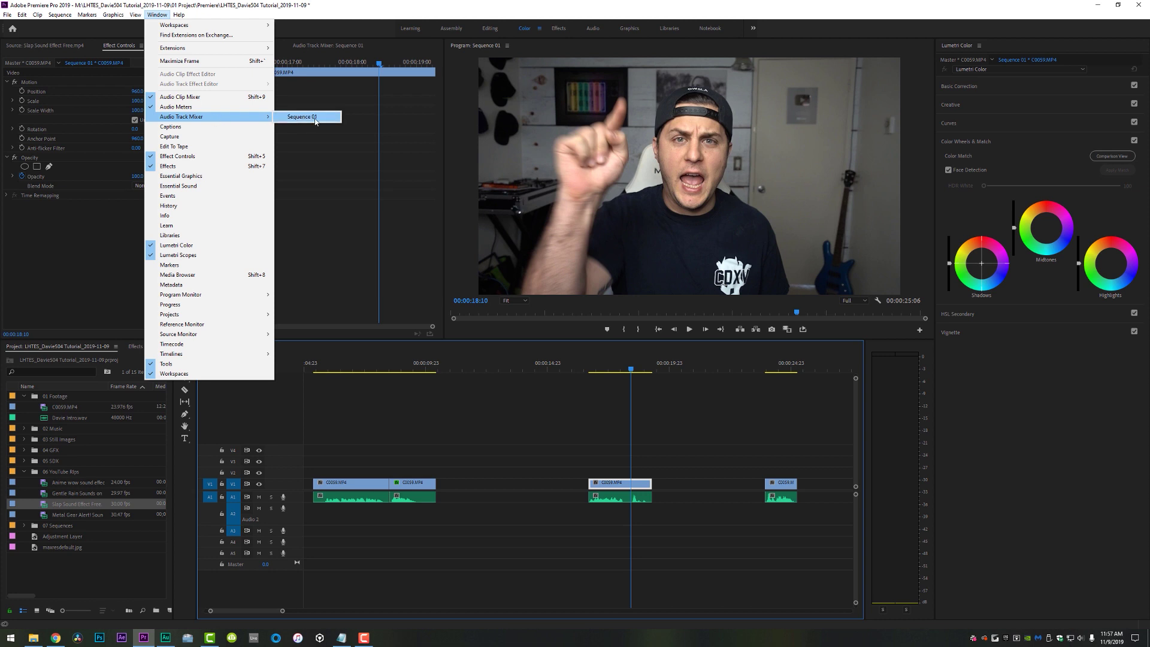
click(315, 118)
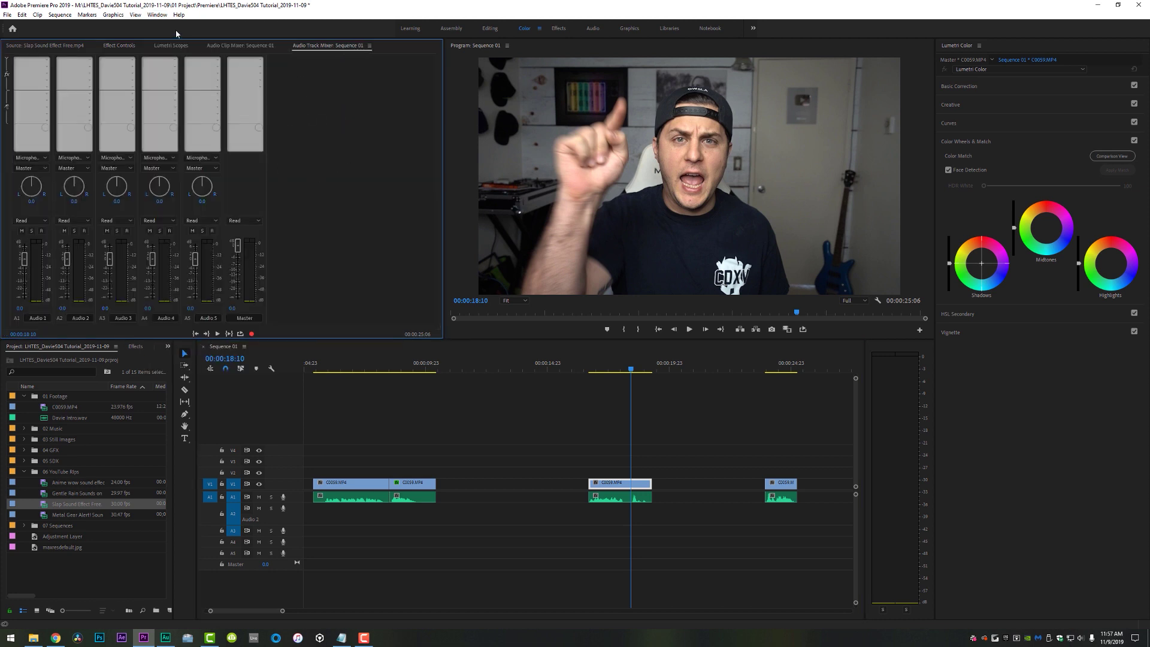
click(7, 59)
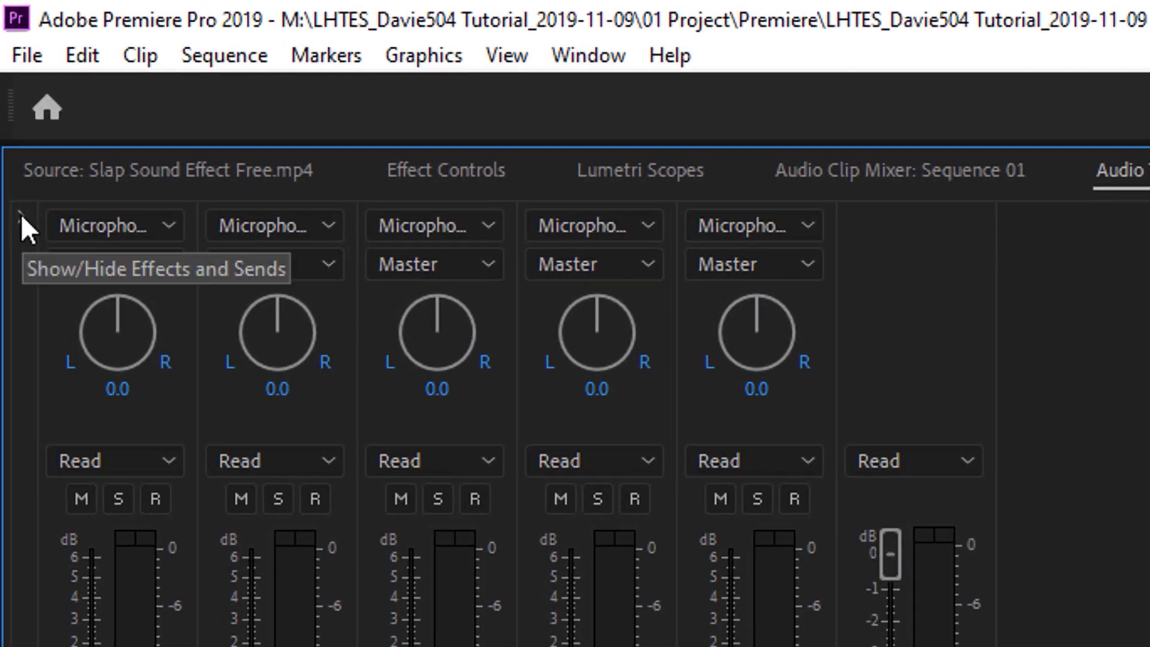
click(21, 214)
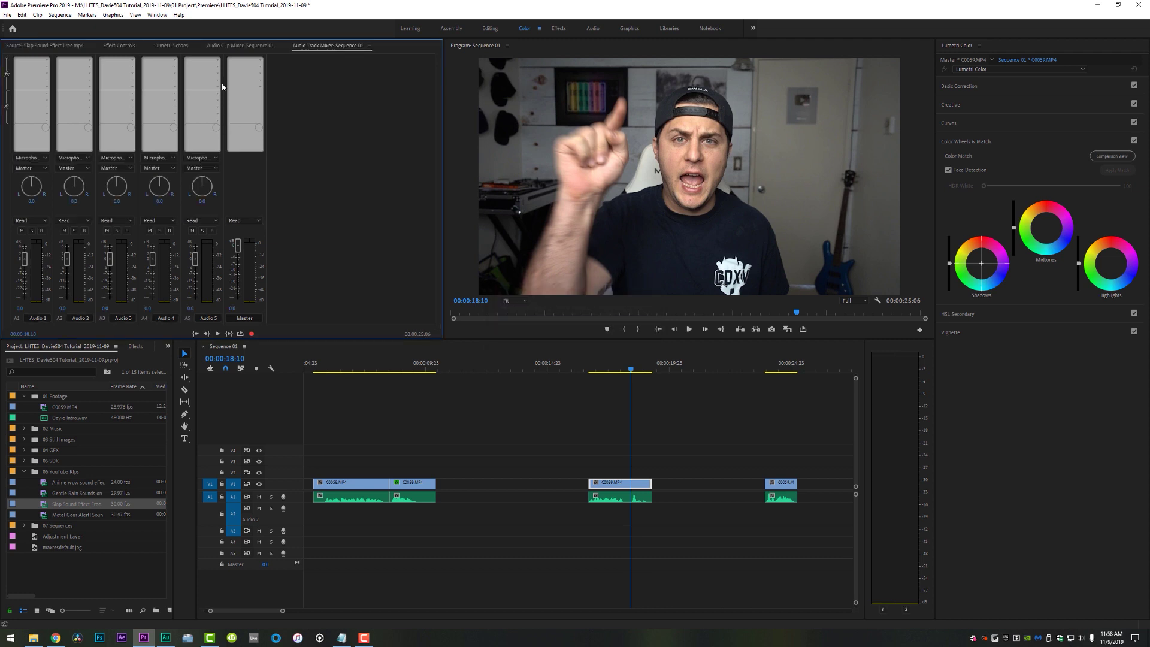
- Add a Studio Reverb effect to the Audio 5 track and open its editor
click(218, 62)
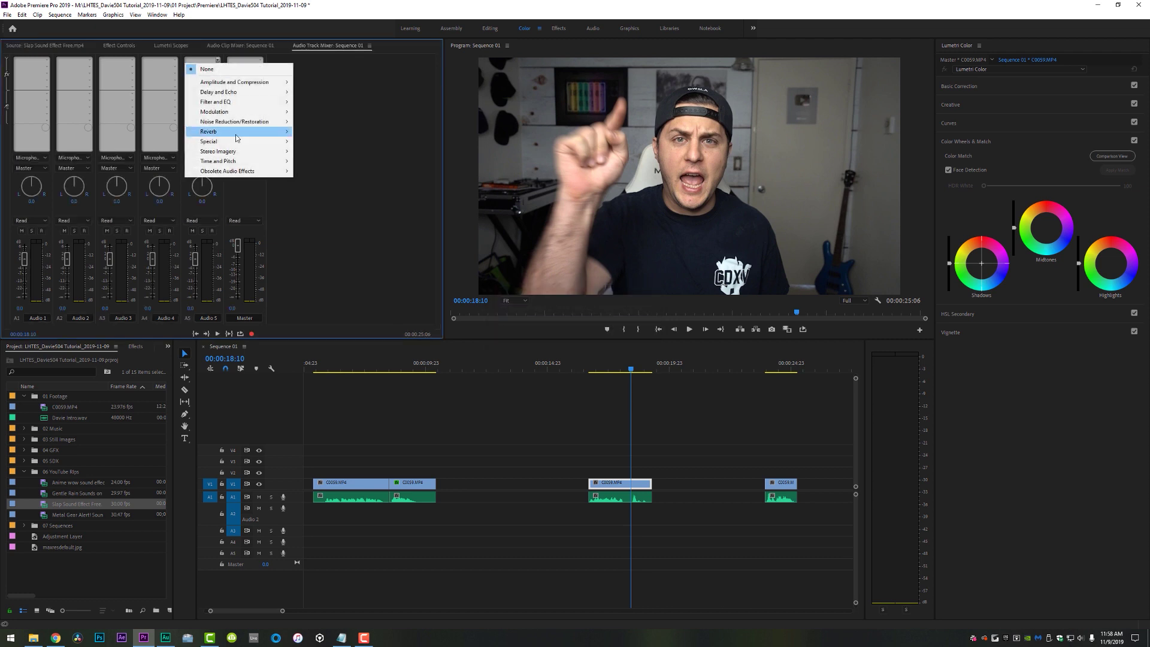
click(322, 141)
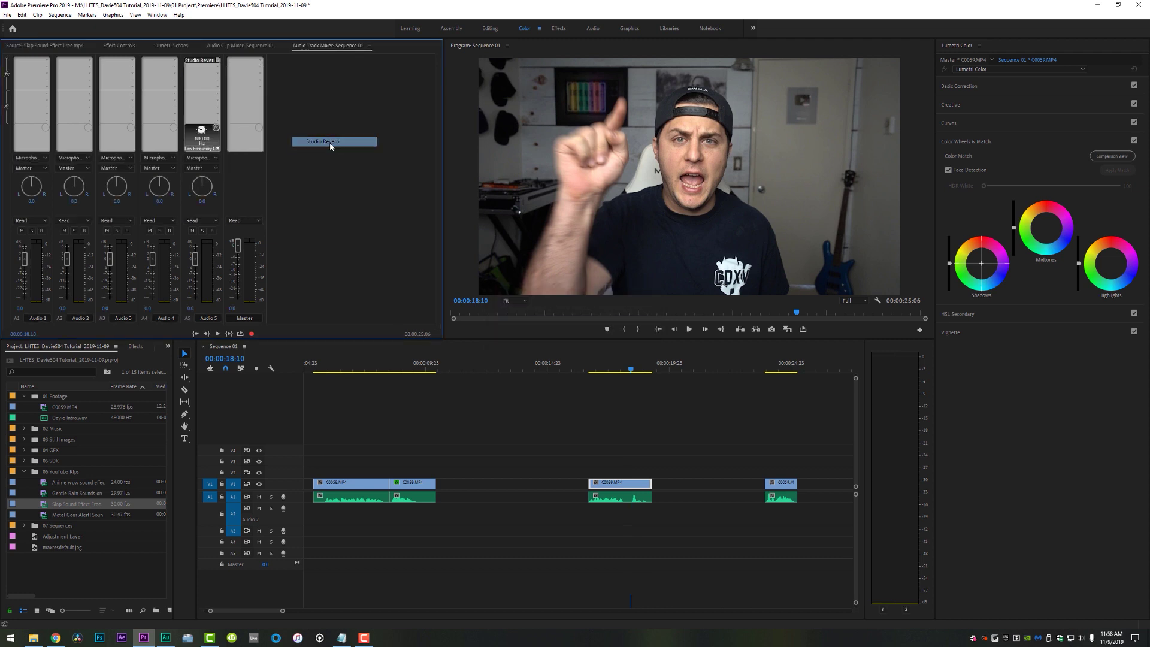
double_click(201, 61)
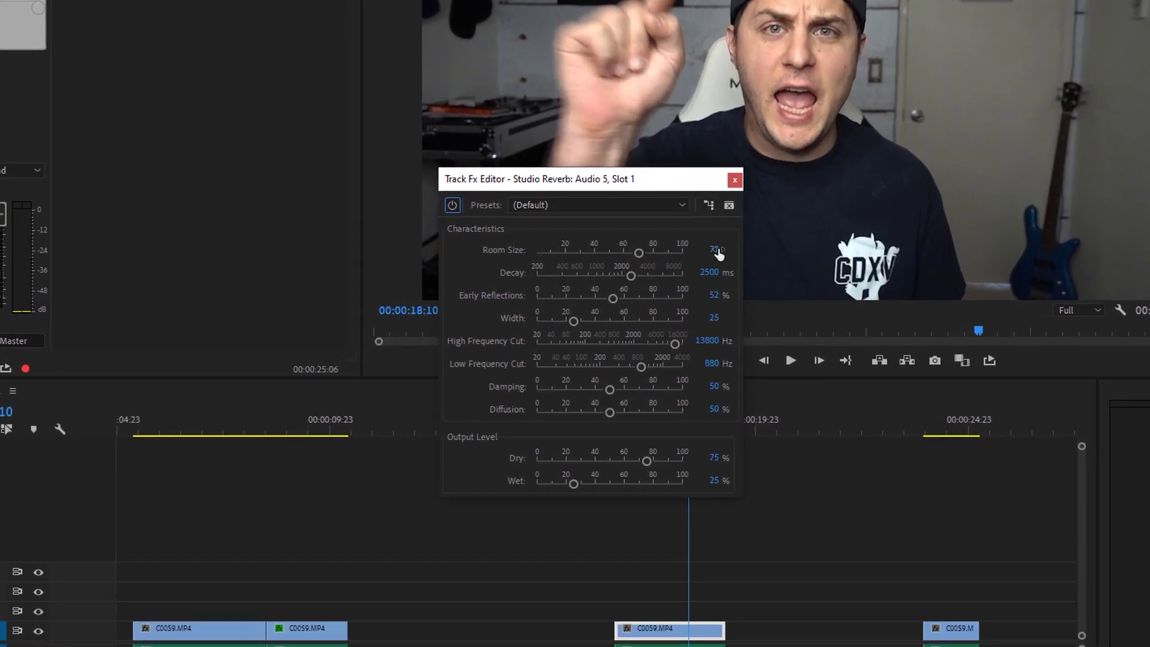
- Set the reverb to room size 80, decay 3000 ms, high frequency cut 20000 Hz, low frequency cut 470 Hz, dry 0% and wet 100%
click(716, 250)
text(80)
key(Return)
key(Tab)
text(3000)
key(Return)
drag(645, 366, 627, 365)
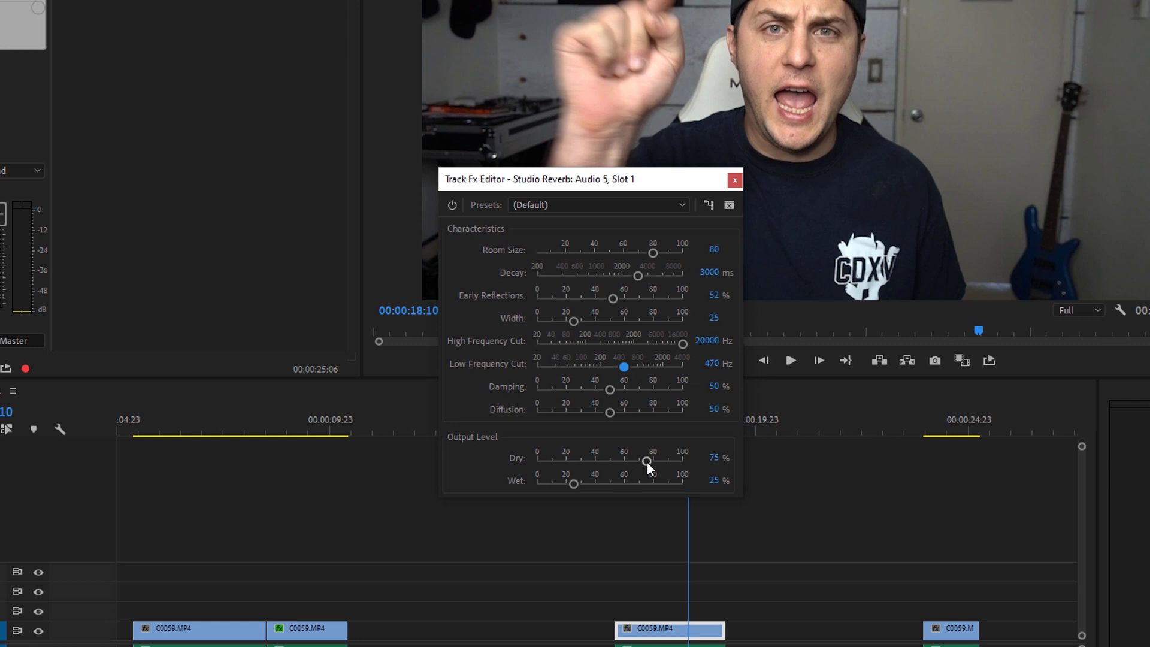
drag(647, 461, 664, 487)
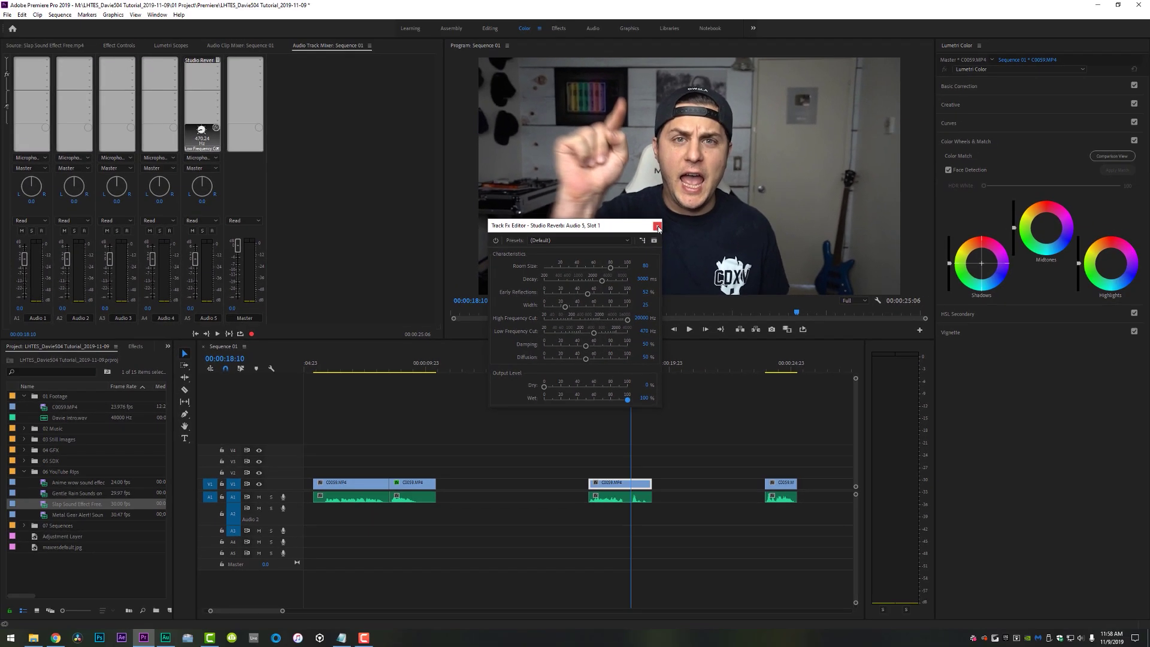
click(657, 226)
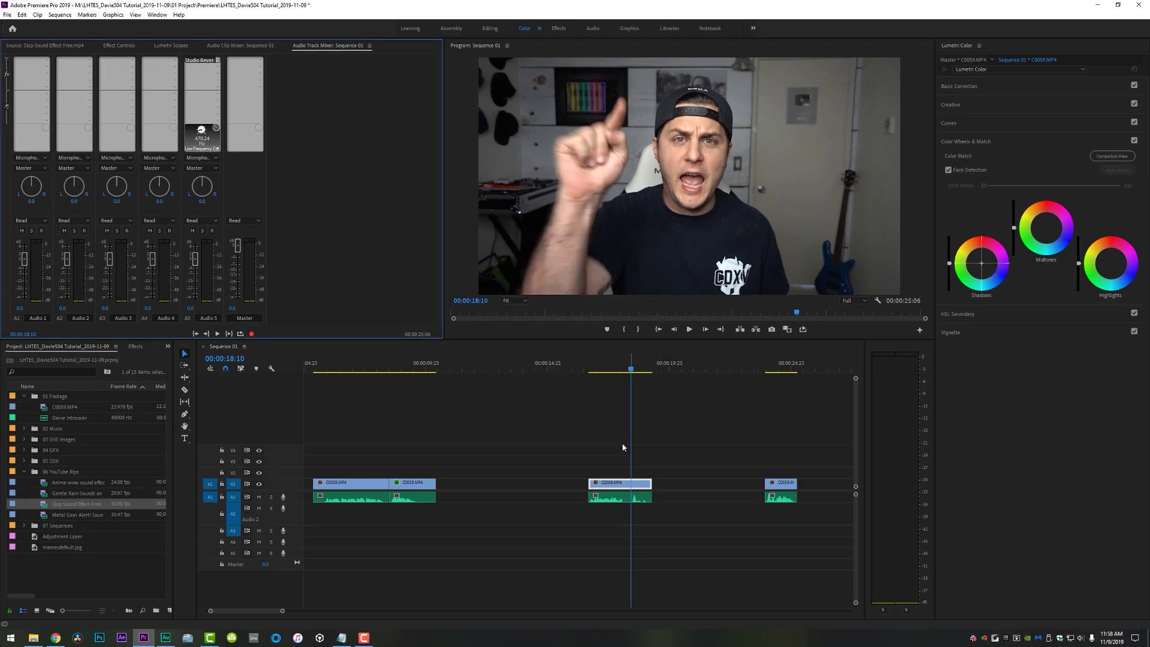
- Split the clip's audio at 00:00:18:10, copy its second part straight down onto Audio 5, and play back the reverb
click(644, 501)
drag(644, 502, 644, 555)
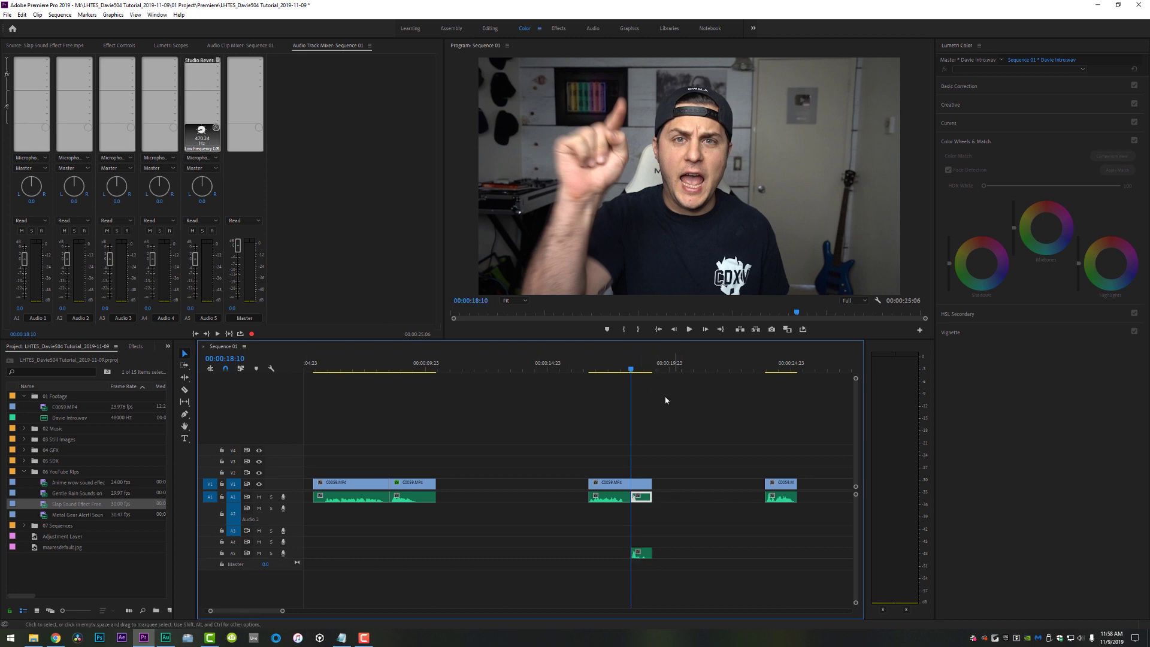
click(623, 368)
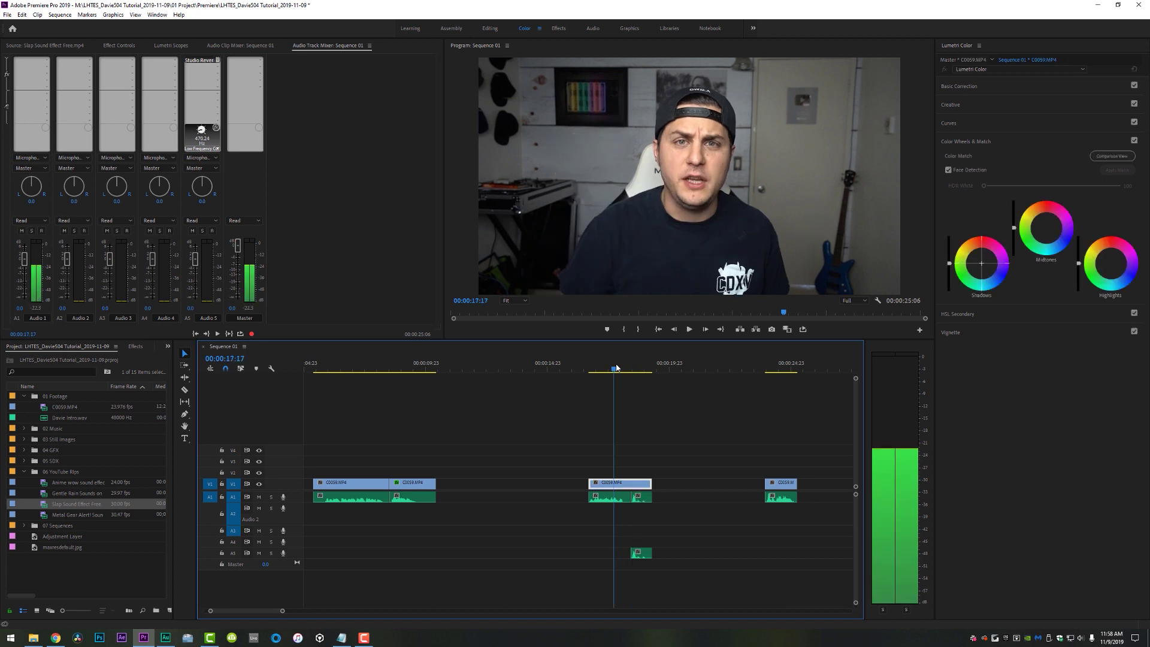
key(space)
key(space)
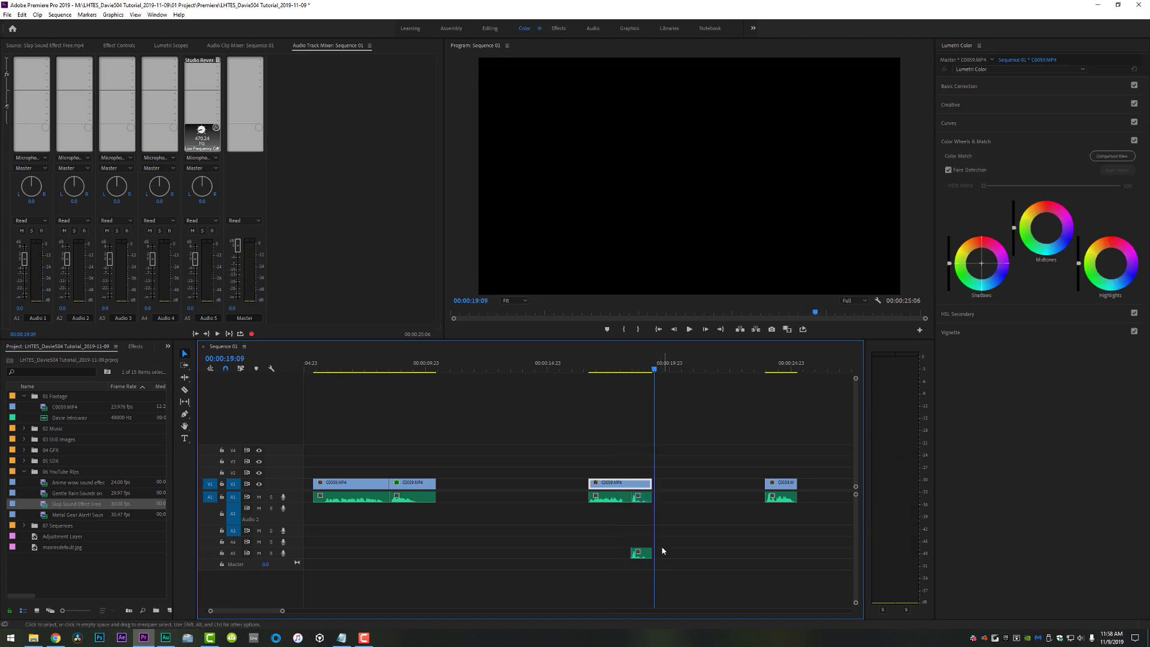
drag(670, 540, 599, 570)
mouse_move(674, 540)
mouse_down()
mouse_move(617, 556)
mouse_move(659, 548)
mouse_up()
click(631, 375)
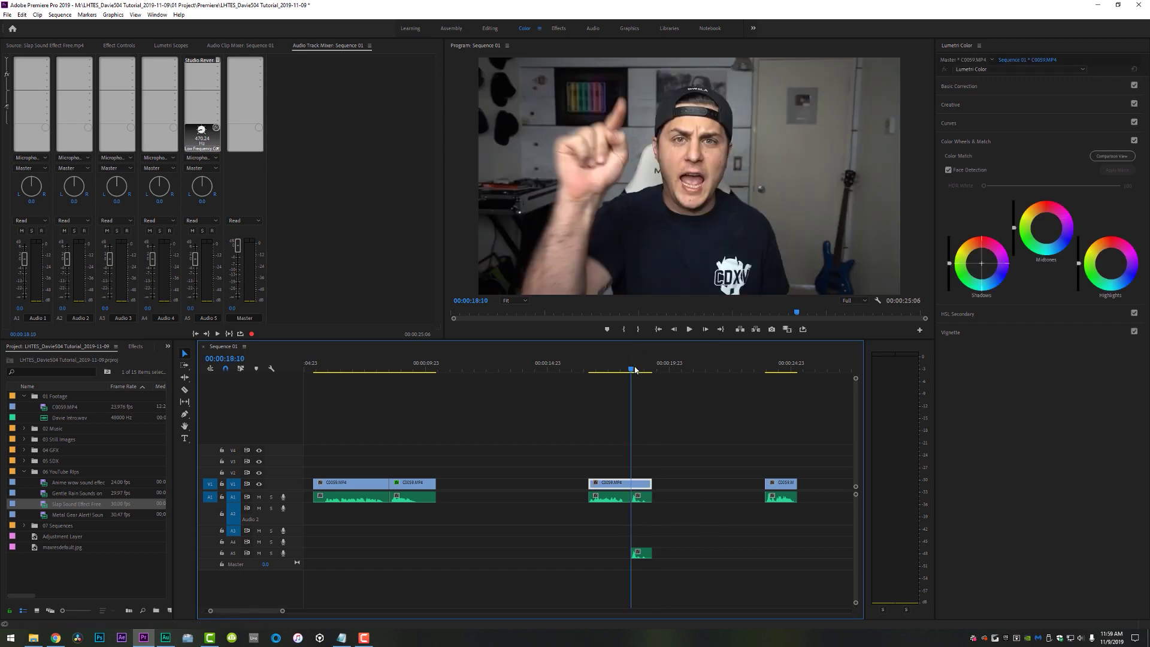
- Try the reverb on the last clip by copying its whole audio onto Audio 5 and playing it, and delete the copy
click(766, 369)
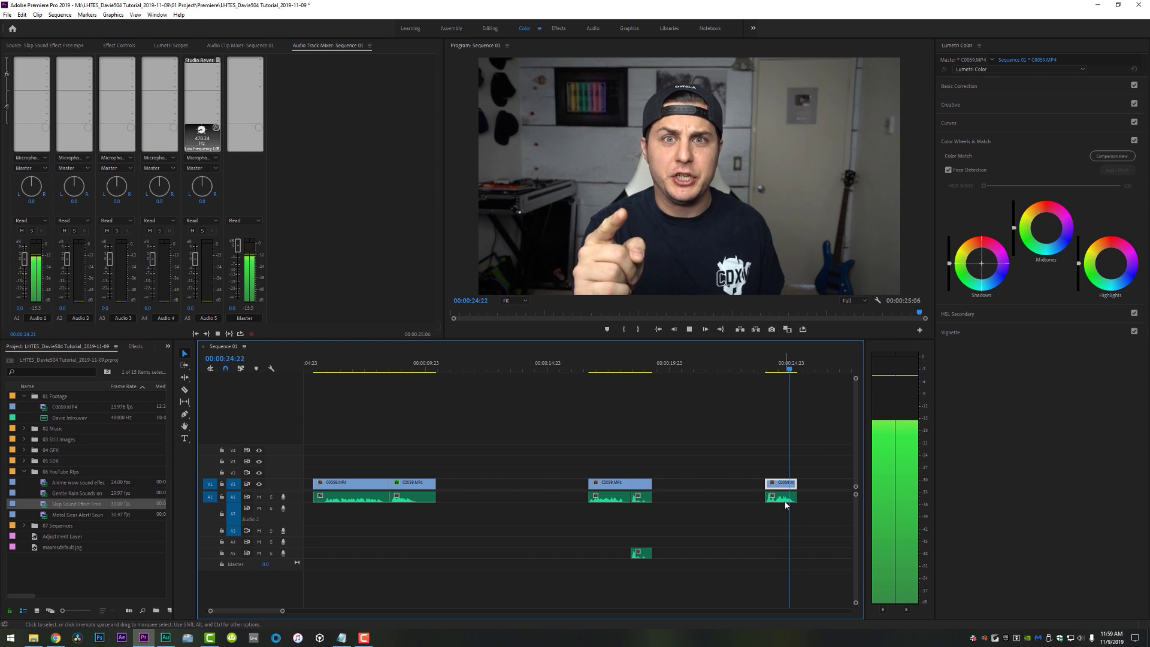
drag(785, 497, 785, 552)
click(763, 371)
key(space)
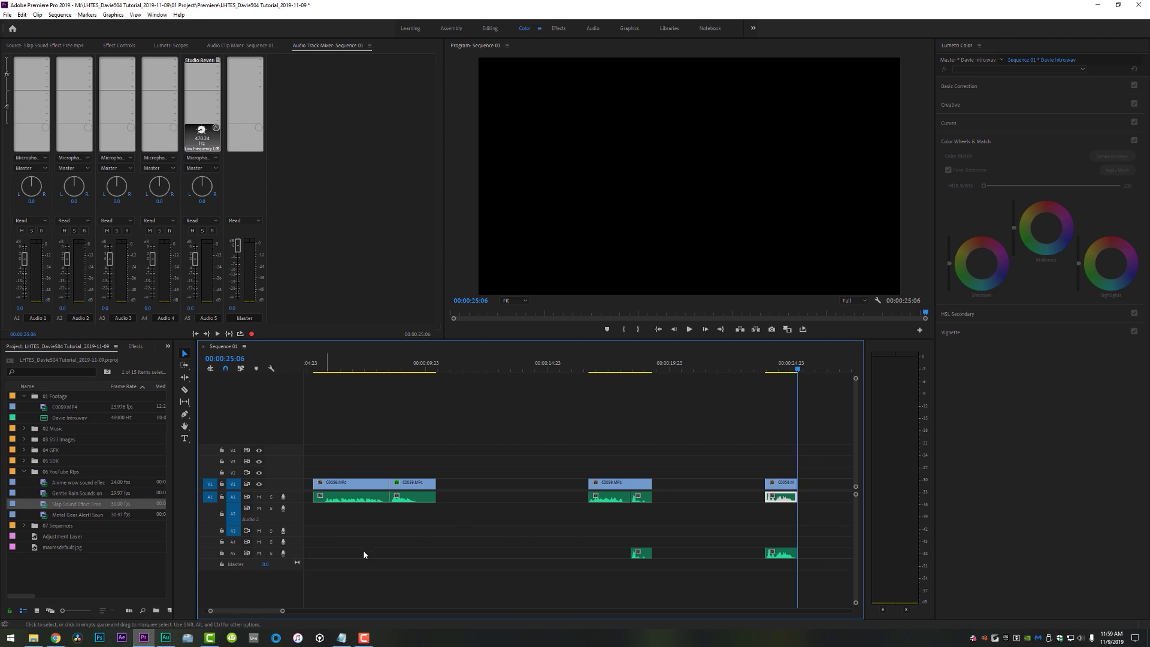
click(788, 558)
key(Delete)
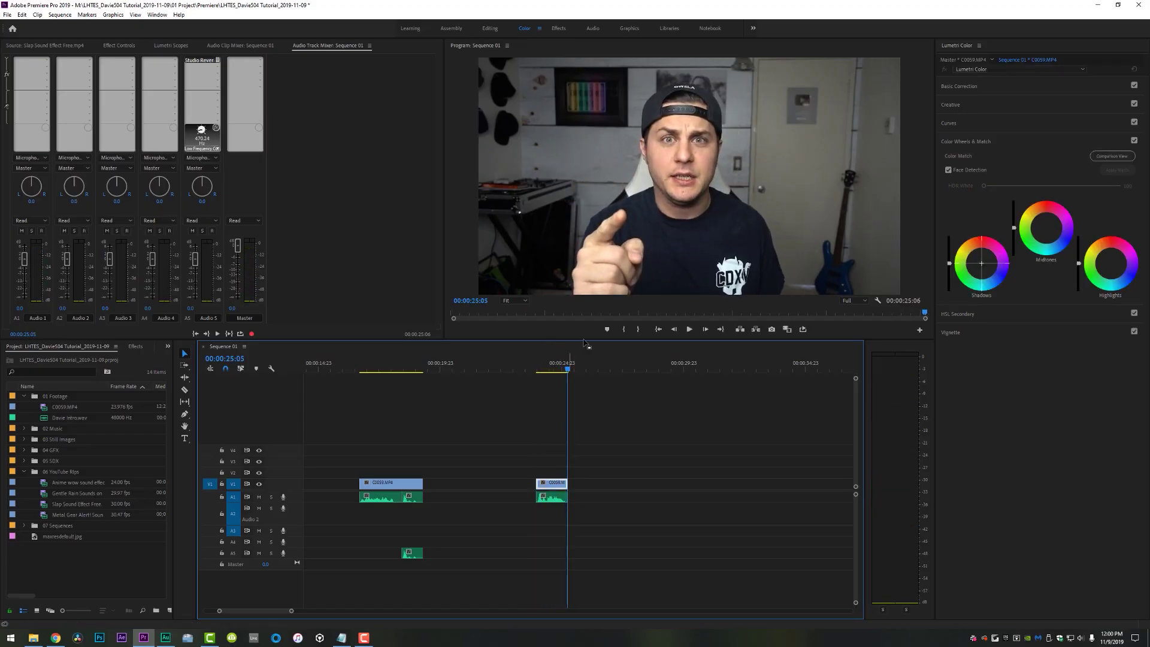
- Create a 1920 × 1080 adjustment layer and place it on V2 over the last clip, starting at 00:00:23:22
drag(554, 363, 536, 369)
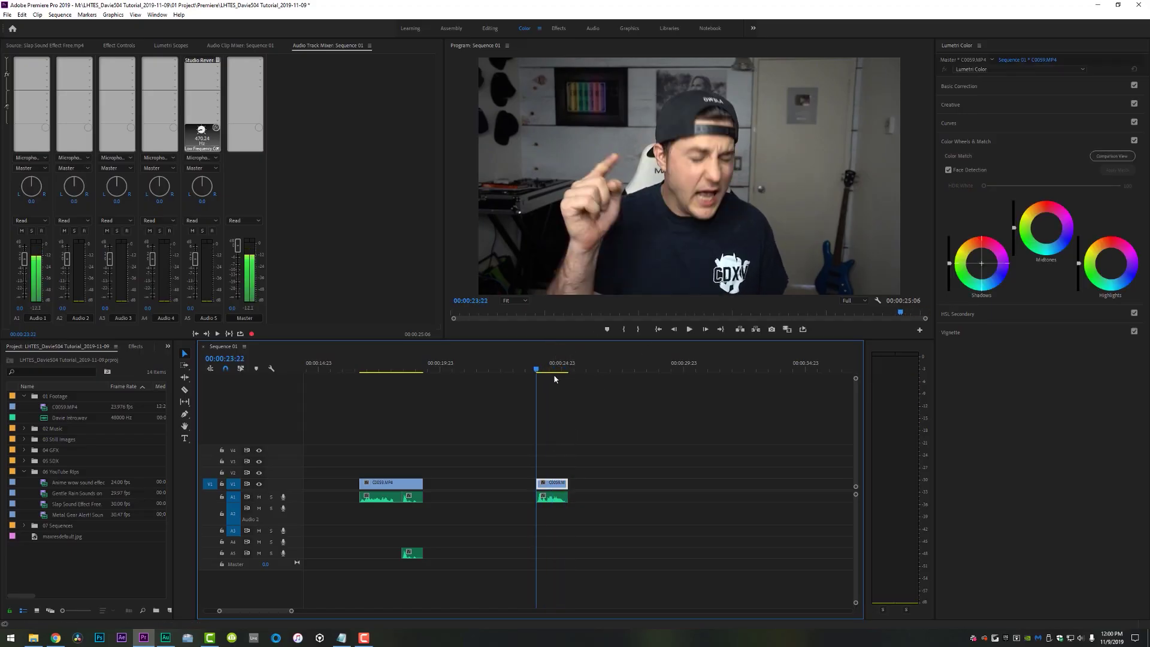
click(105, 575)
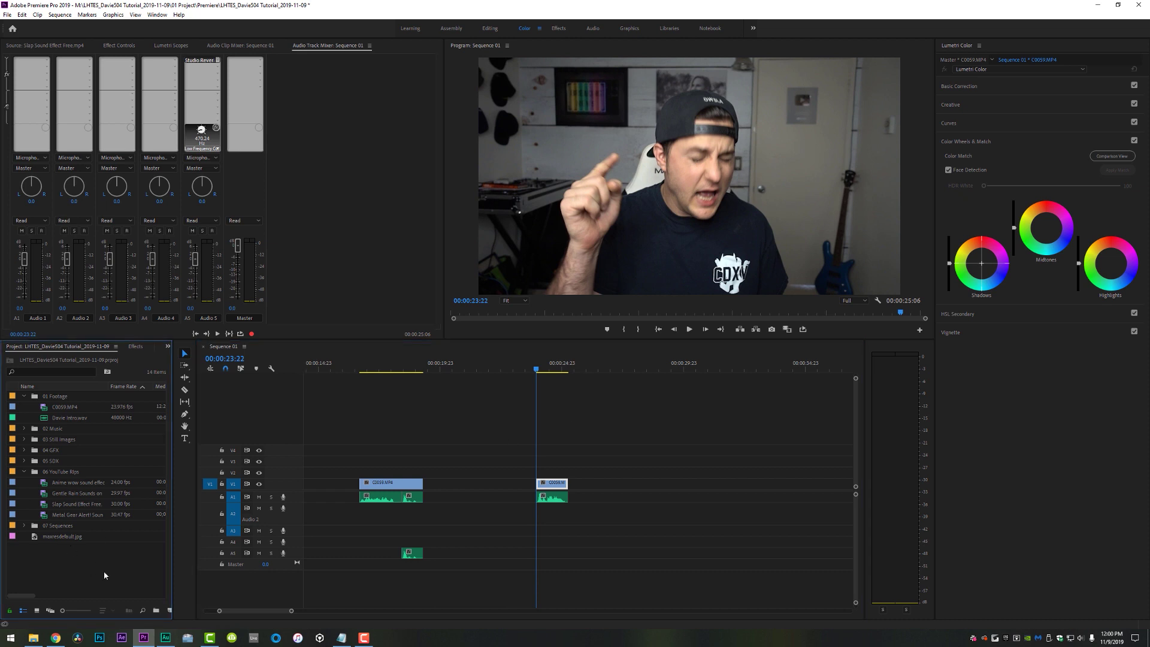
click(171, 611)
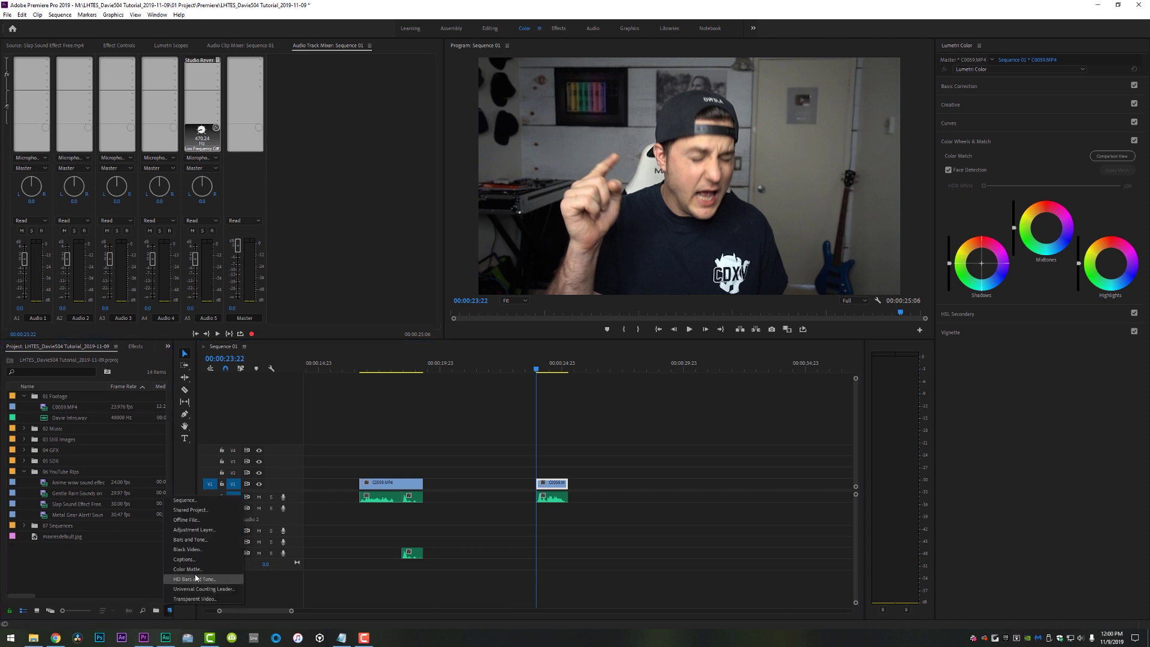
click(193, 529)
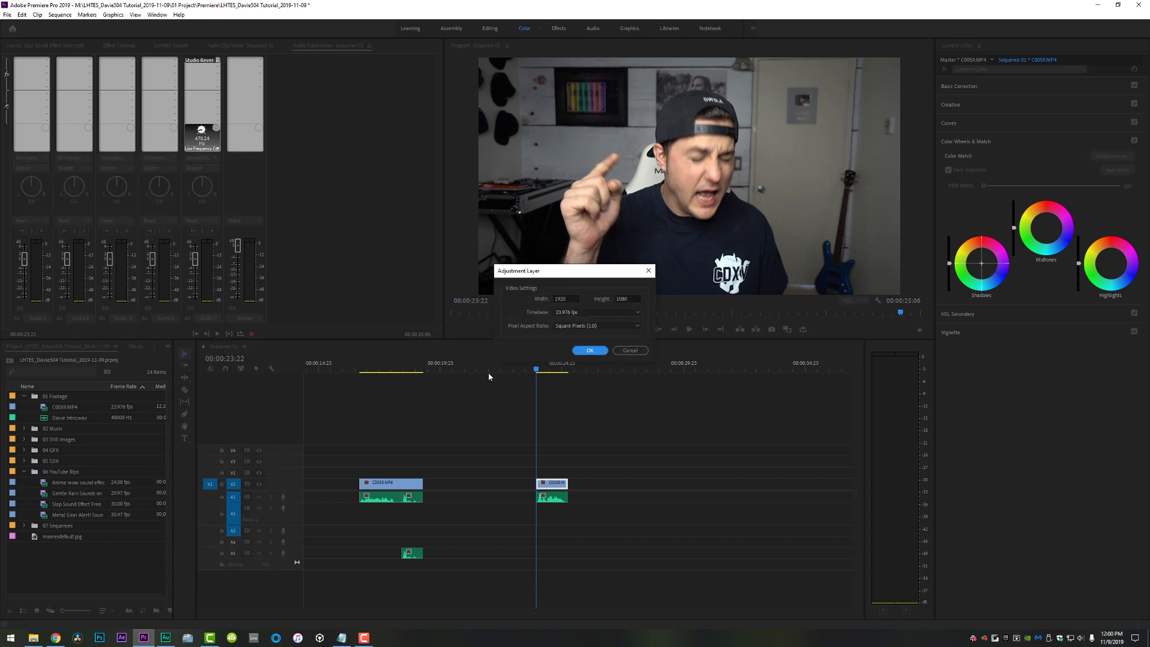
click(591, 351)
drag(49, 538, 568, 471)
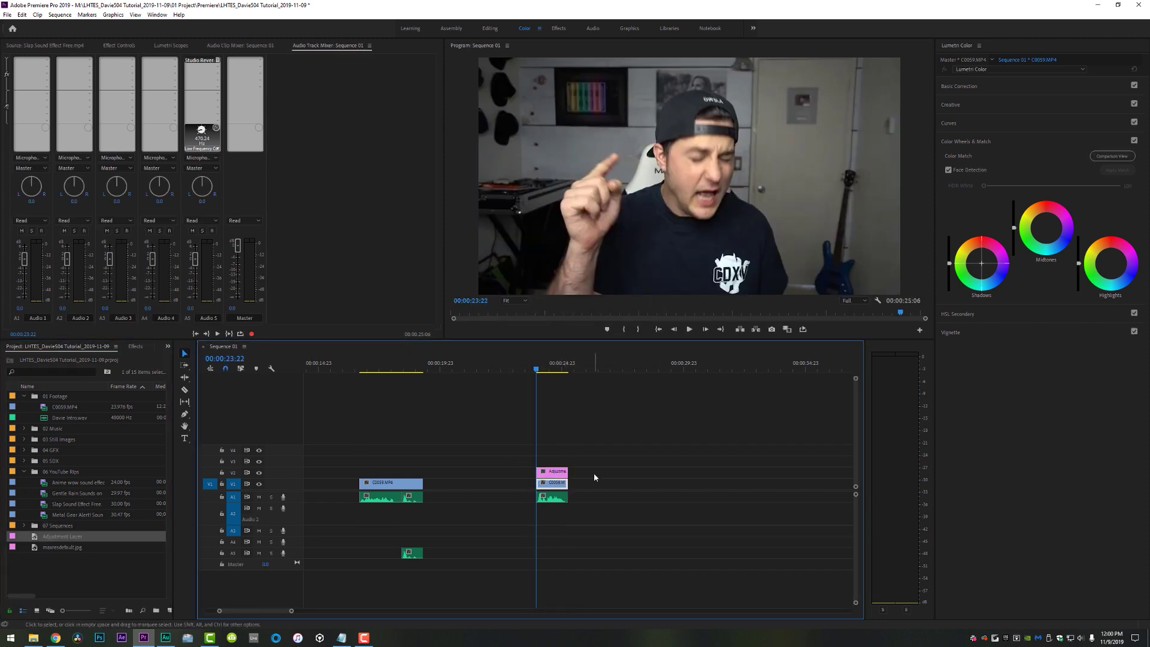
- Apply the Transform effect from the Distort group to the adjustment layer above the last clip
click(135, 348)
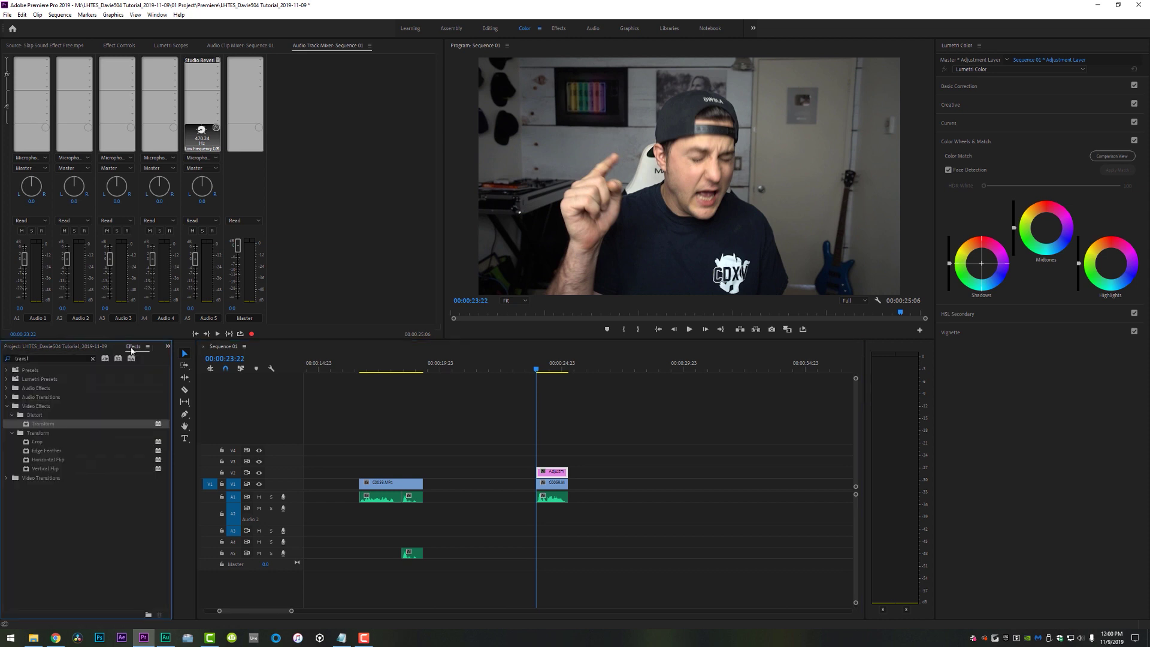
click(45, 358)
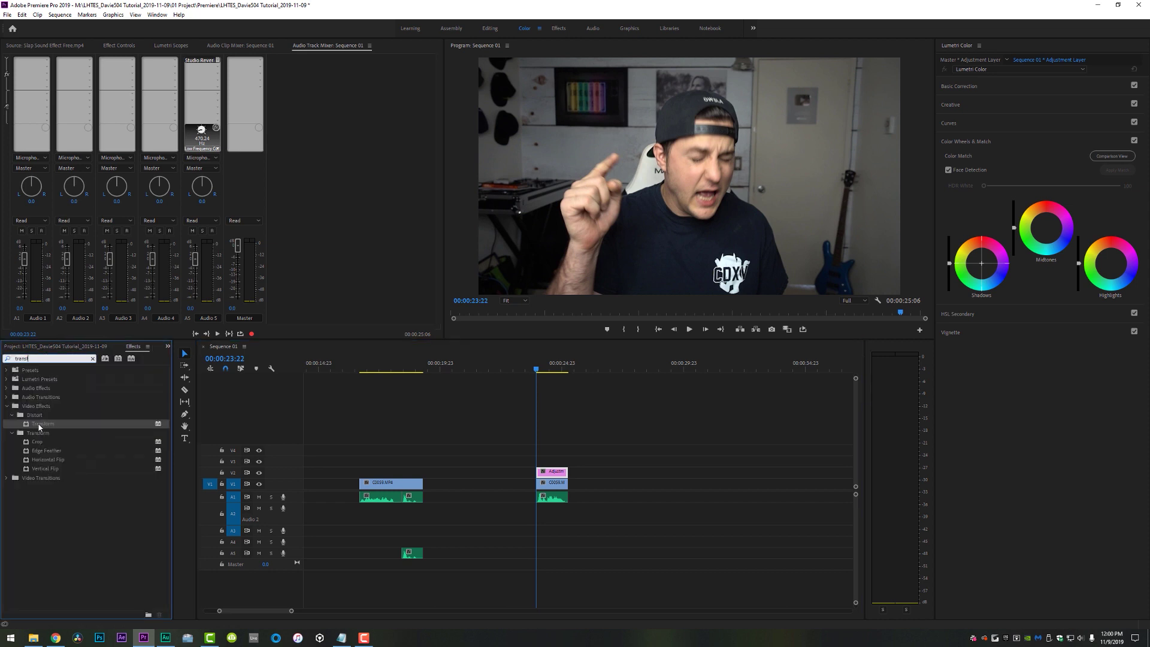
drag(40, 426, 396, 410)
drag(547, 459, 552, 471)
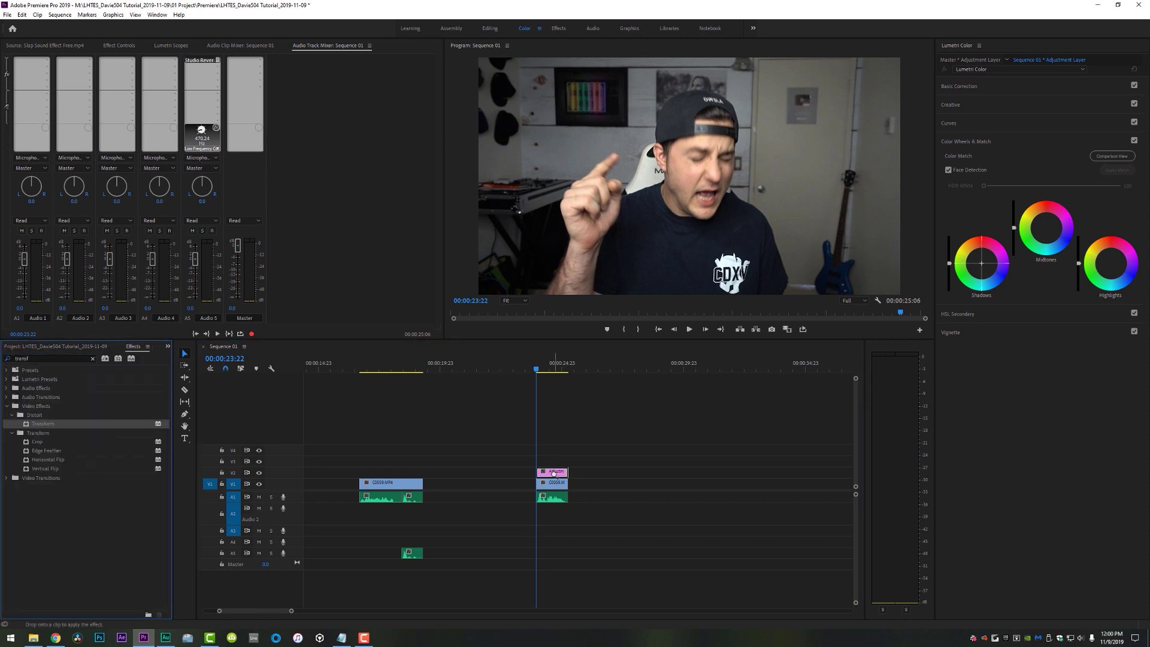
- Set the adjustment layer's Transform scale to 110 and start keyframing its Transform position at 00:00:23:22
click(119, 46)
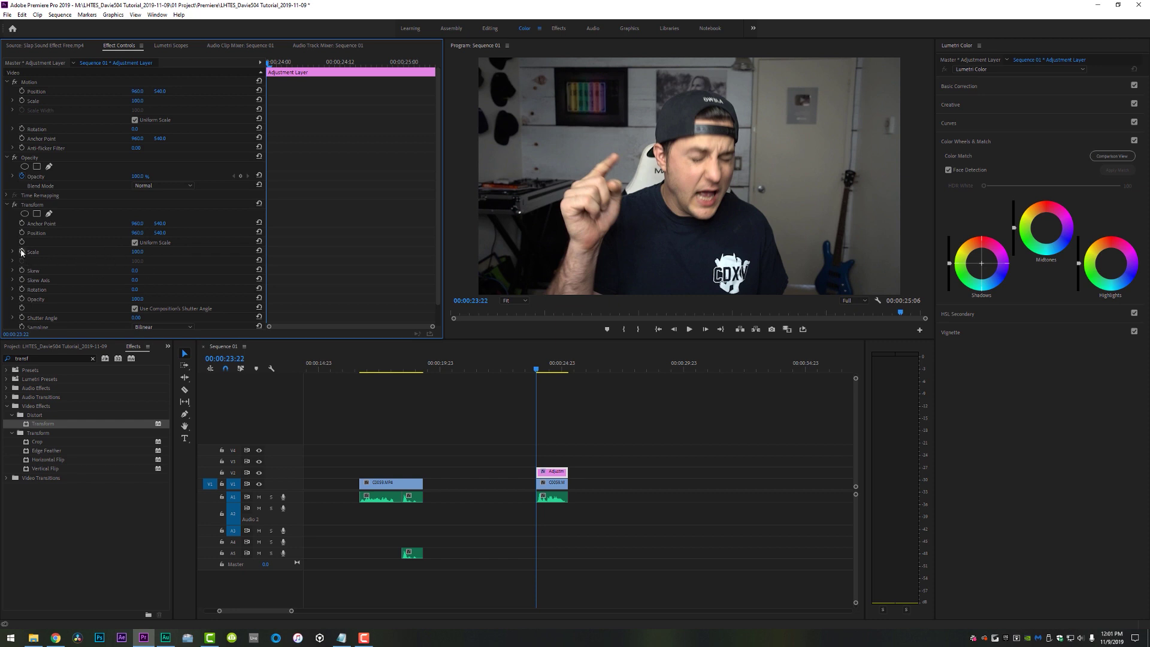
click(137, 253)
key(Return)
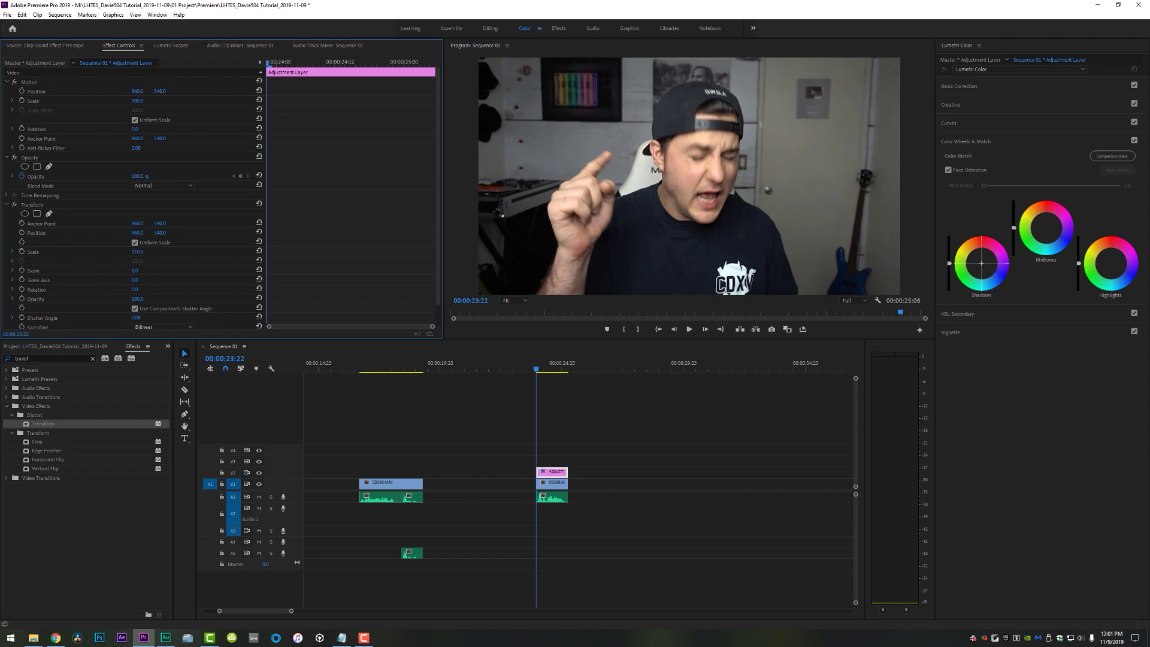
click(21, 233)
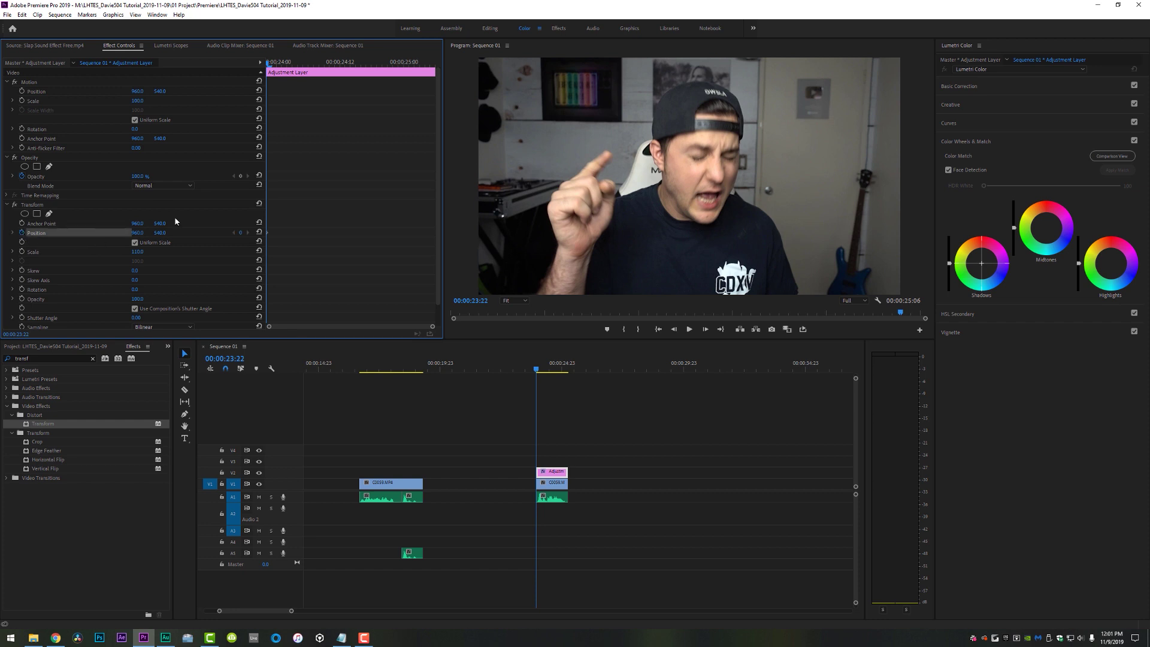
- Keyframe small irregular Transform position shifts on the adjustment layer frame by frame from 00:00:23:23 to 00:00:24:04
key(Right)
mouse_move(137, 236)
mouse_down()
mouse_move(181, 233)
mouse_move(141, 236)
mouse_up()
key(Right)
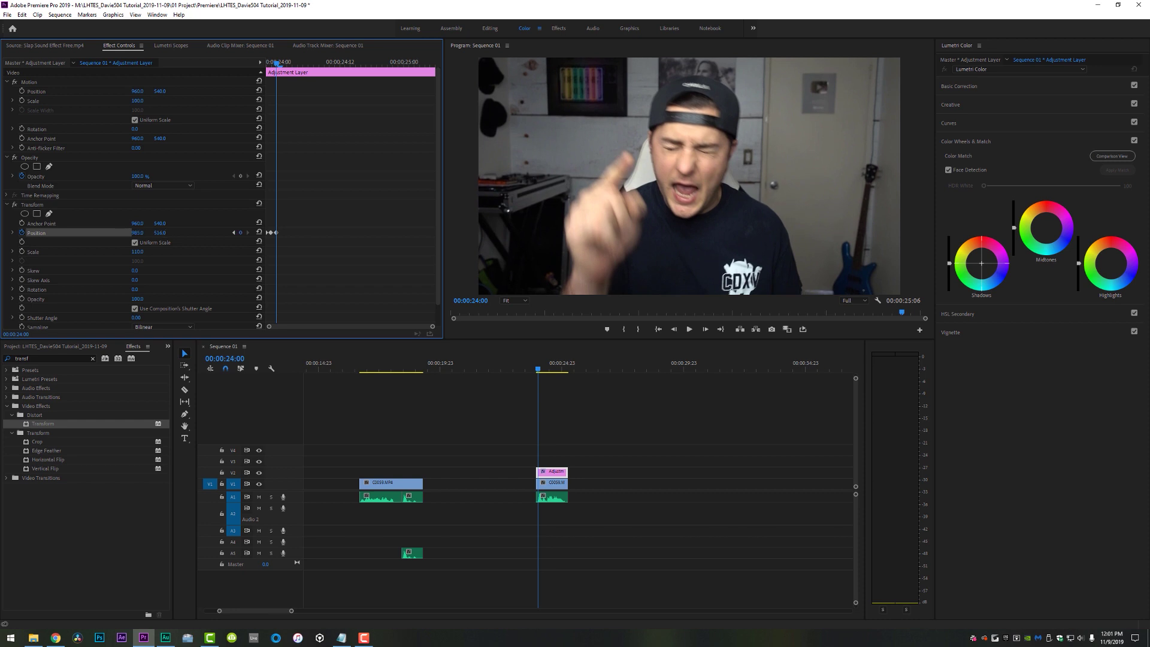
drag(137, 233, 301, 233)
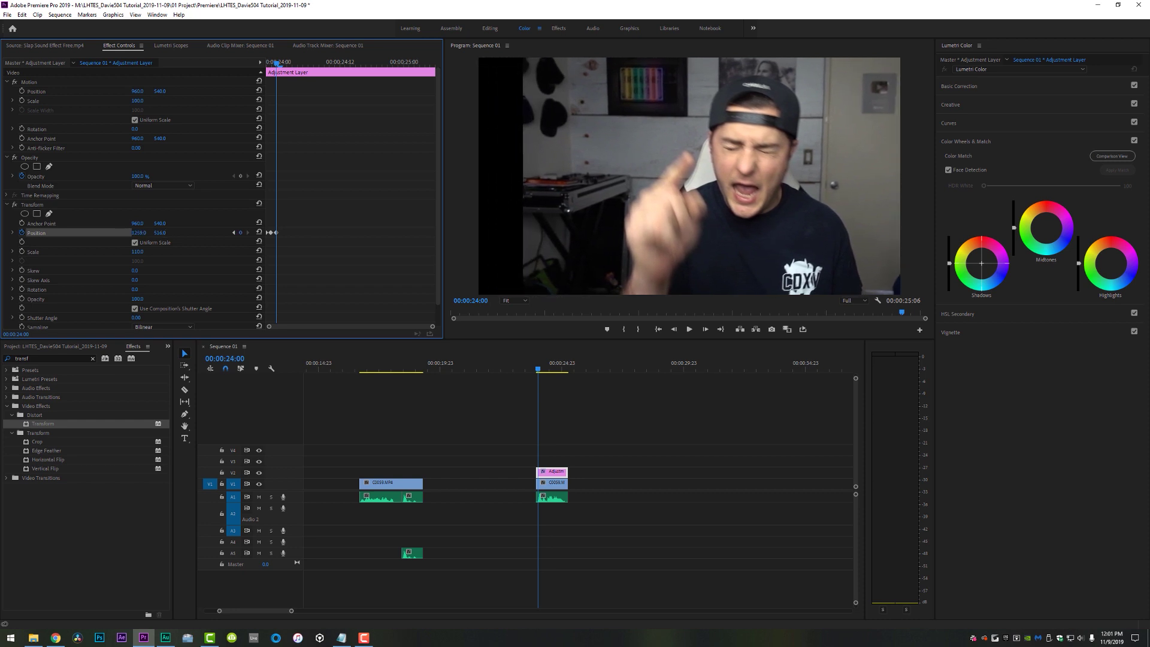
drag(219, 232, 148, 235)
key(Right)
key(Right)
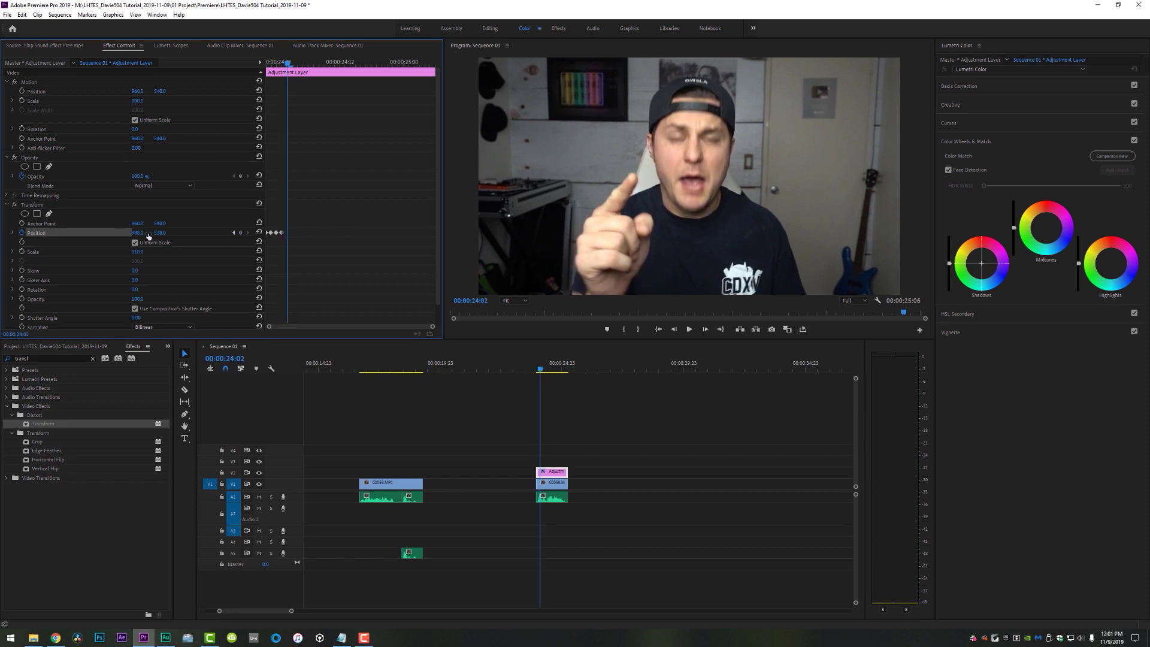
mouse_move(137, 233)
mouse_down()
mouse_move(112, 232)
mouse_move(184, 233)
mouse_move(140, 233)
mouse_up()
key(Right)
key(Right)
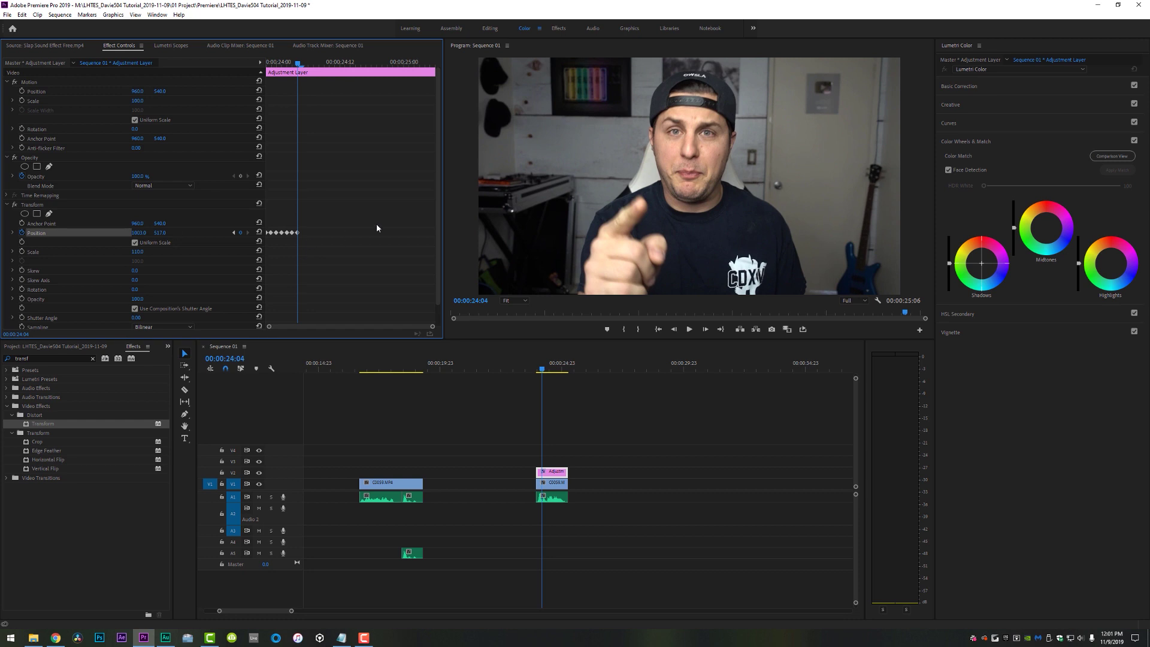
- Copy the shake's Transform position keyframes and paste them at 00:00:24:05, then paste the longer run at 00:00:24:12
key(Right)
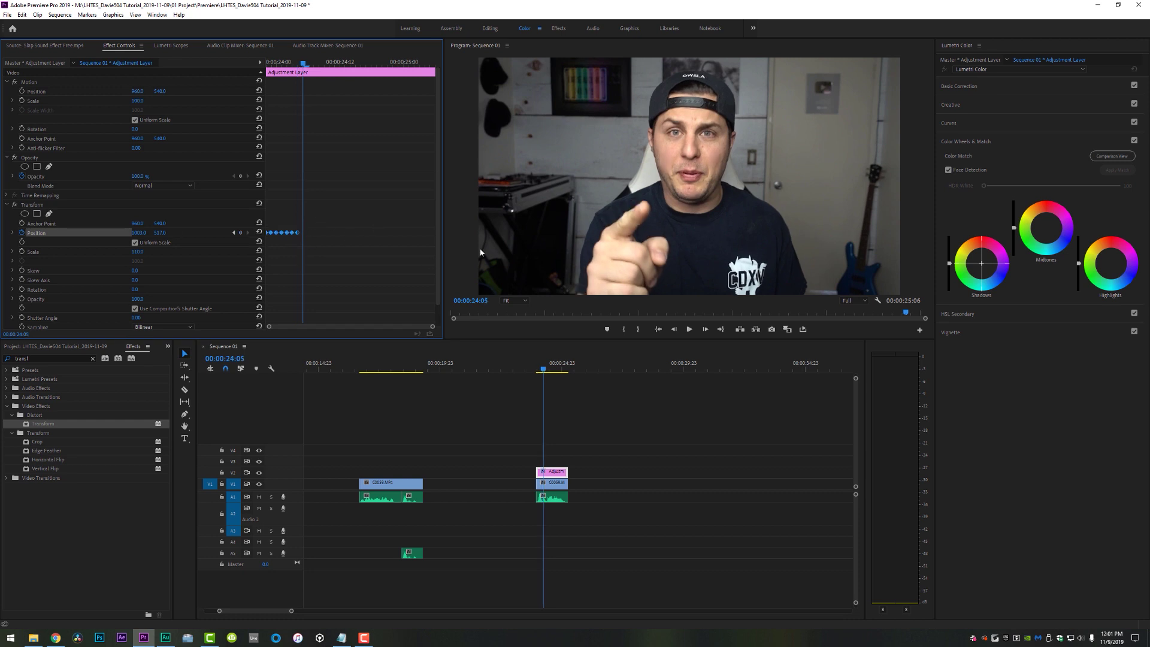
key(ctrl+v)
drag(346, 228, 249, 241)
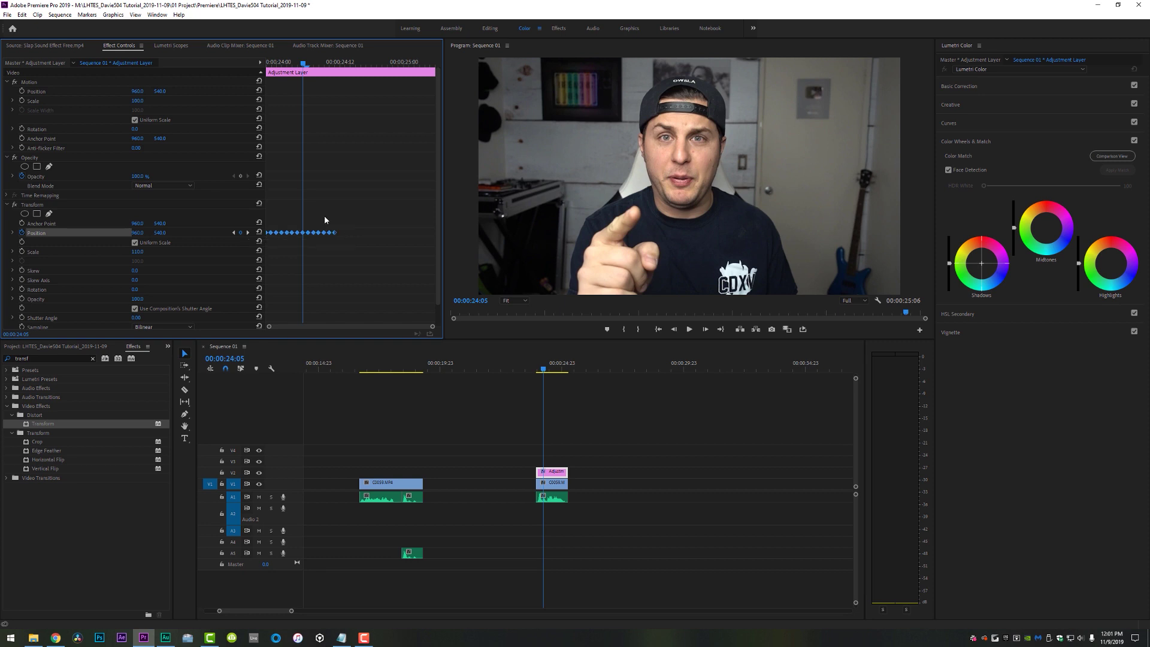
click(337, 66)
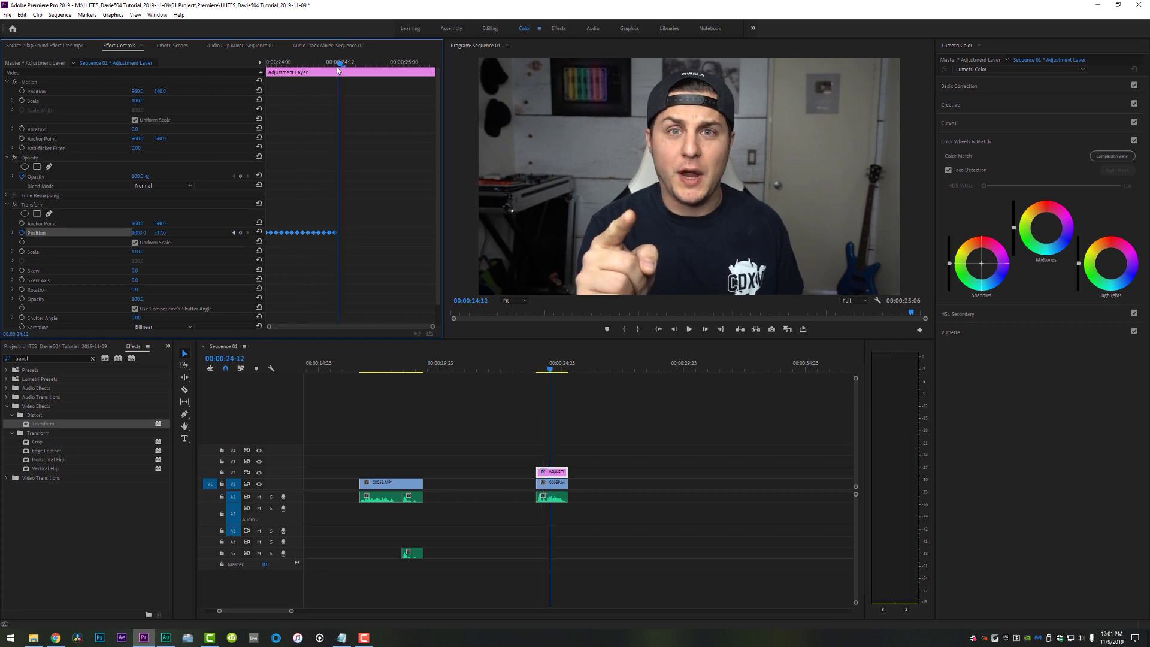
key(ctrl+v)
click(415, 62)
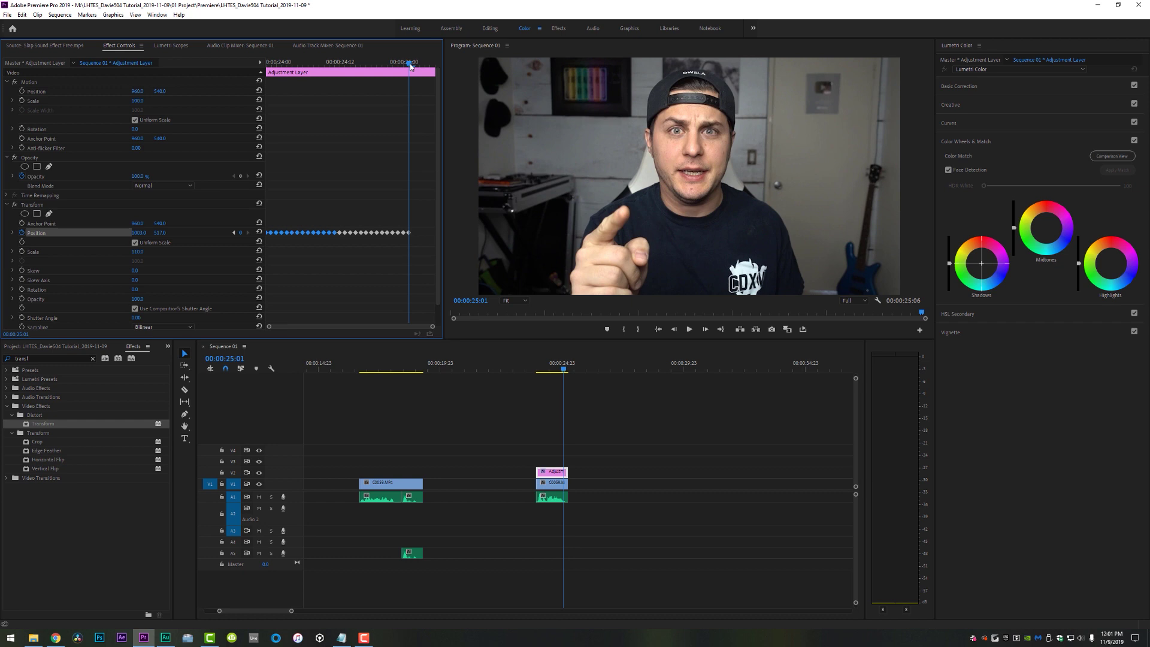
- Extend the adjustment layer's end to 00:00:29:05 and continue pasting the position keyframes into the added length
drag(568, 472, 666, 475)
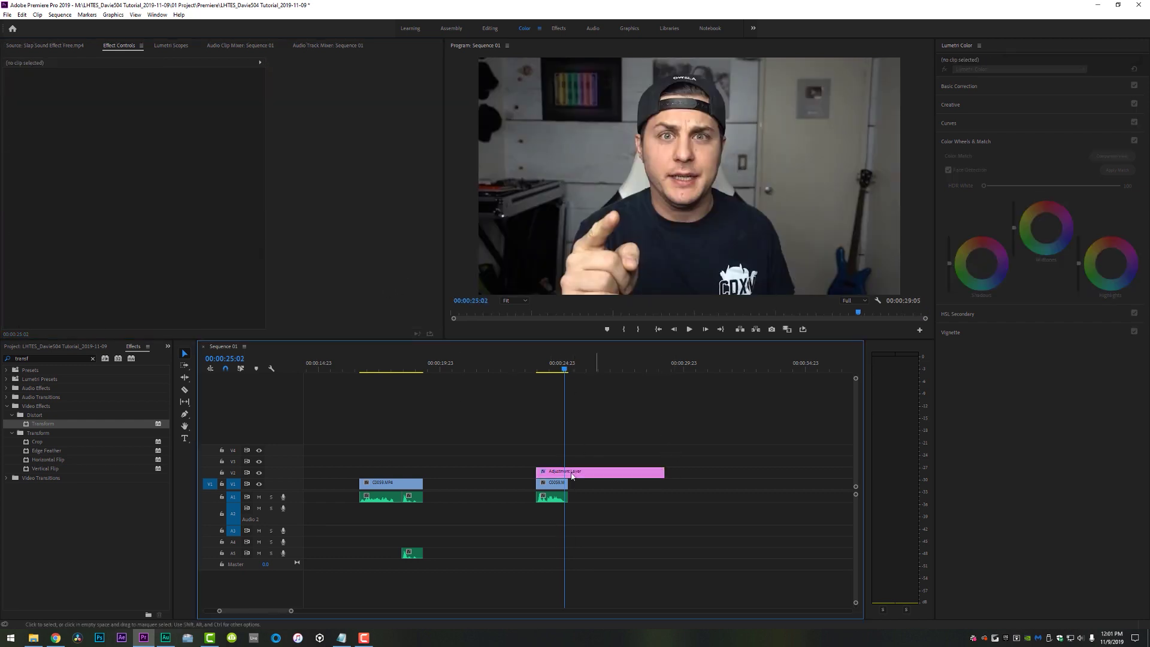
drag(432, 328, 360, 325)
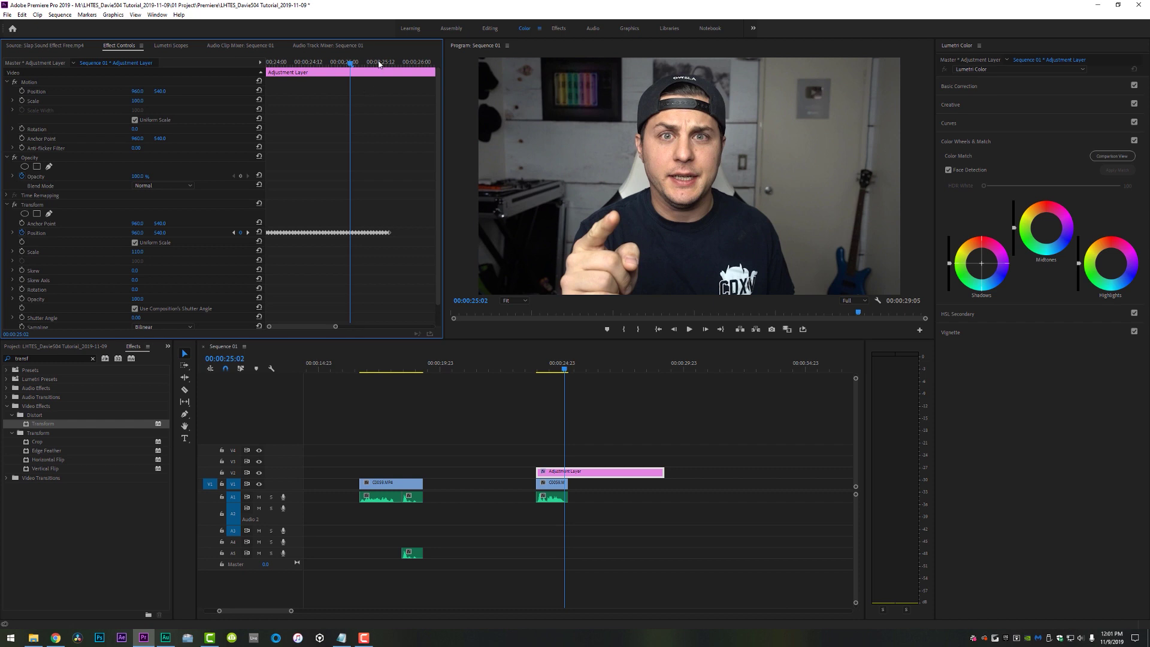
drag(378, 64, 391, 65)
drag(336, 326, 355, 327)
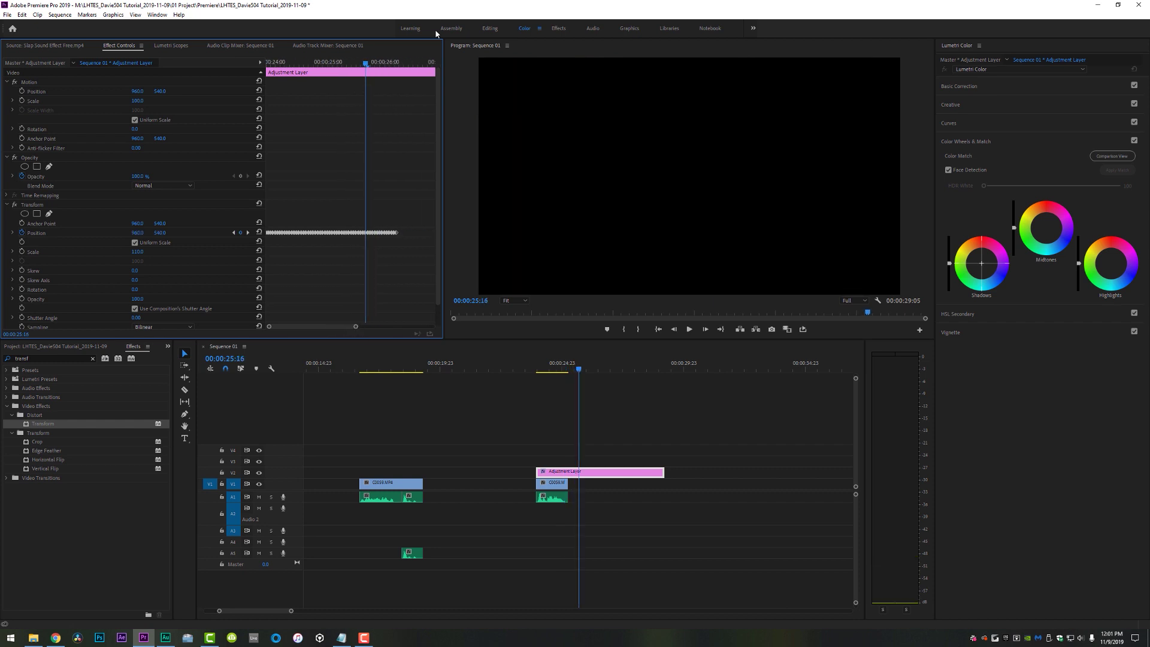
- Trim the adjustment layer's end back to 00:00:26:19
drag(366, 64, 432, 63)
click(648, 418)
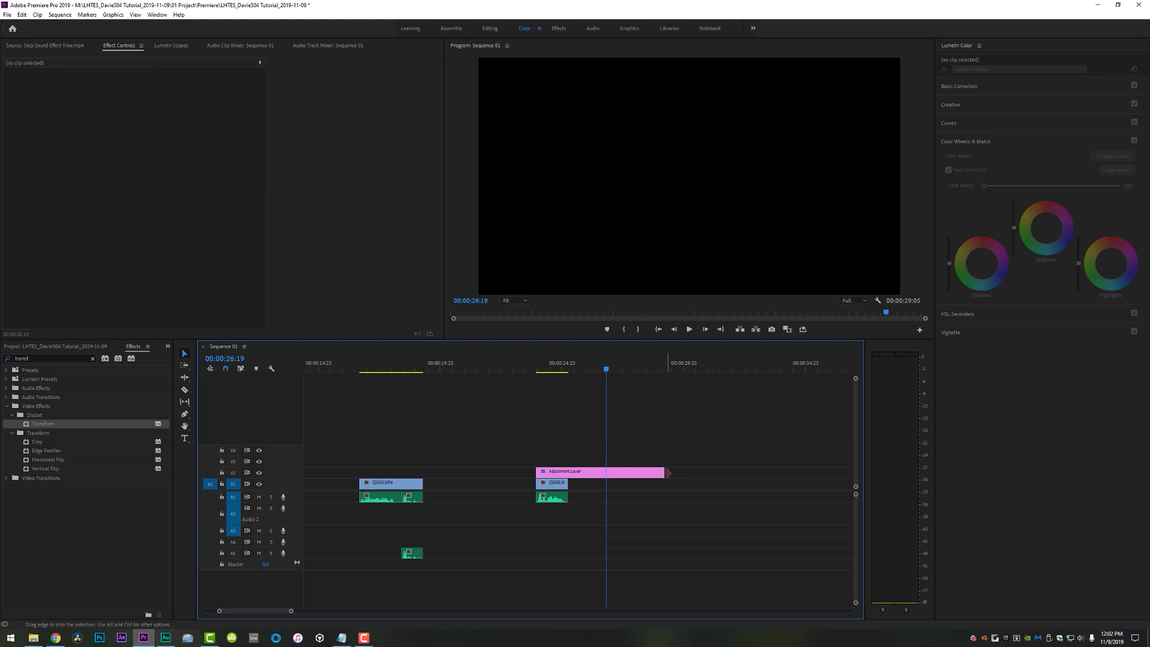
drag(664, 472, 606, 472)
- Play the last clip twice from its start to review the camera shake
drag(554, 363, 541, 367)
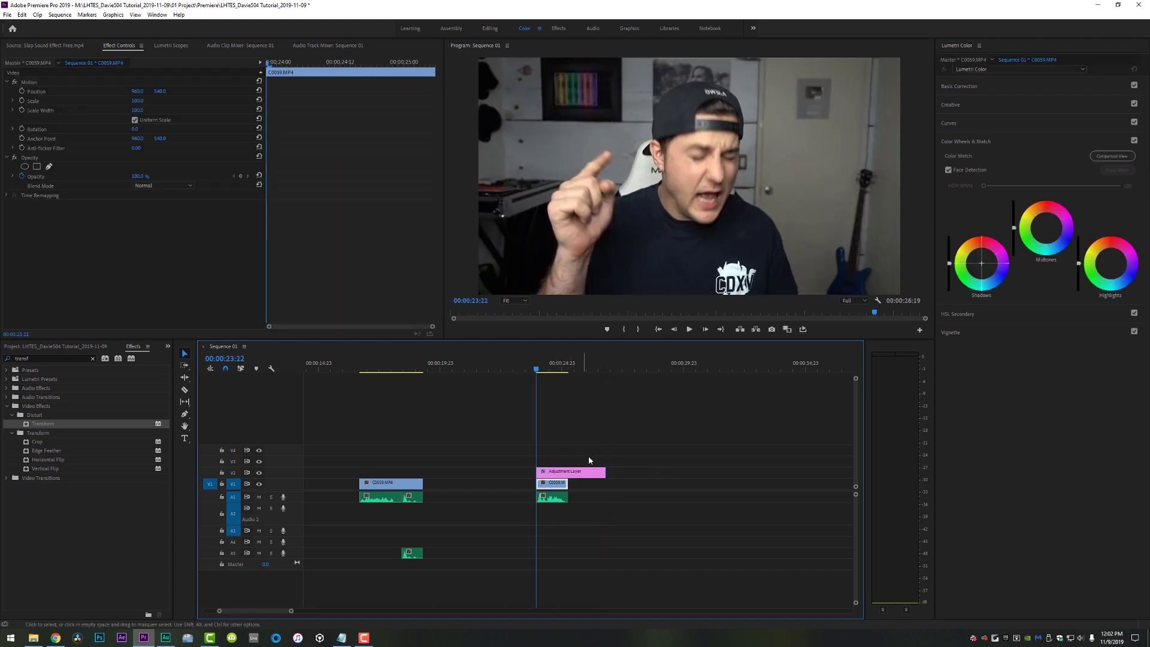
key(space)
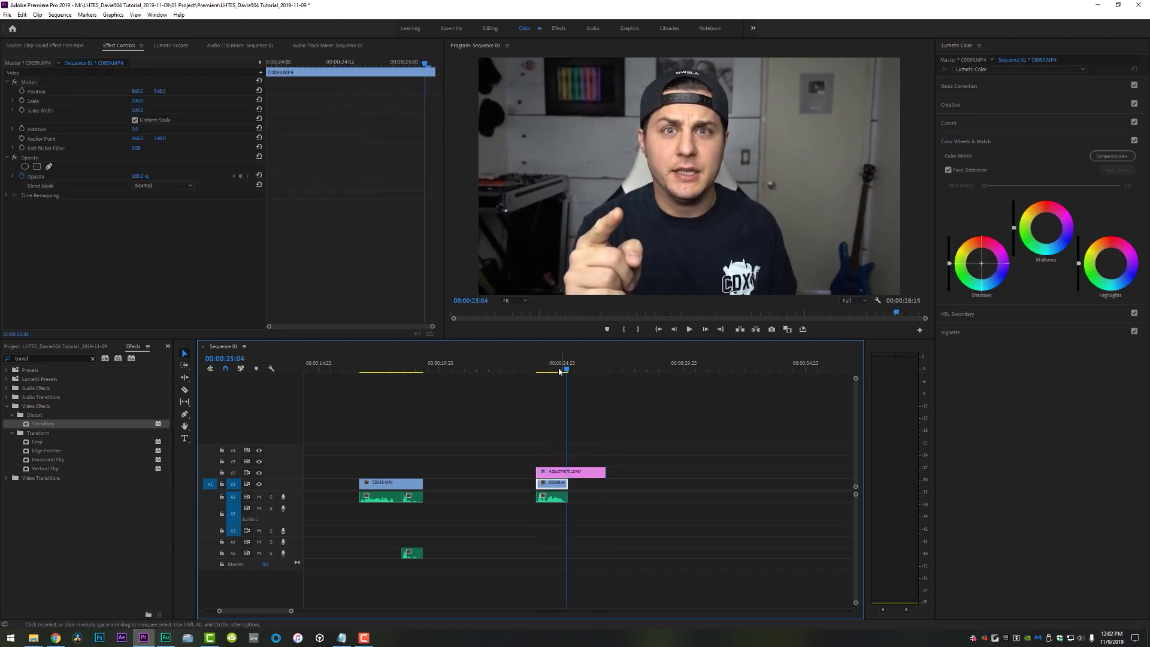
drag(563, 369, 540, 369)
key(space)
key(space)
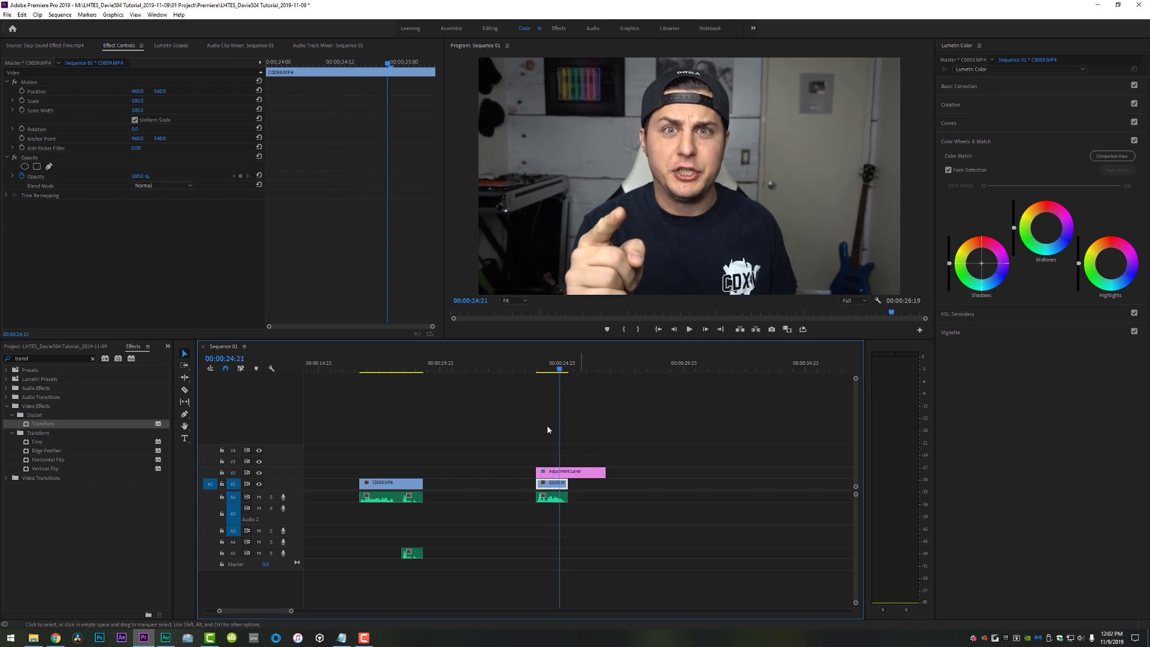
- Disable the composition's shutter angle in the adjustment layer's Transform effect, raise its own shutter angle to about 340, and preview the blur
click(571, 474)
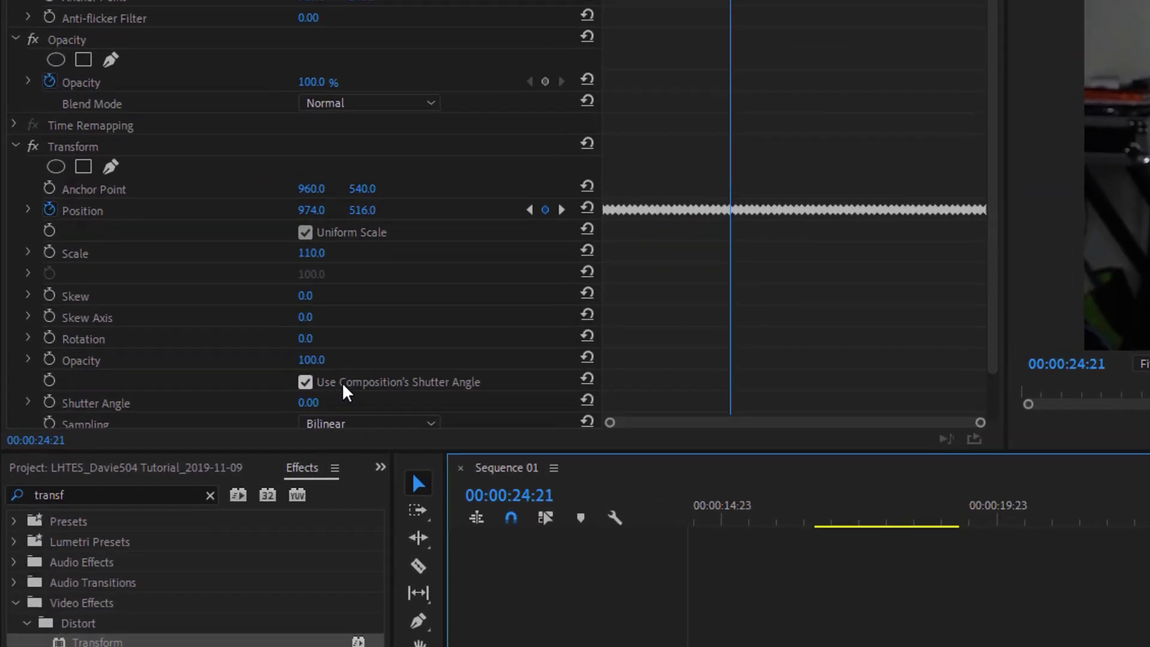
click(308, 384)
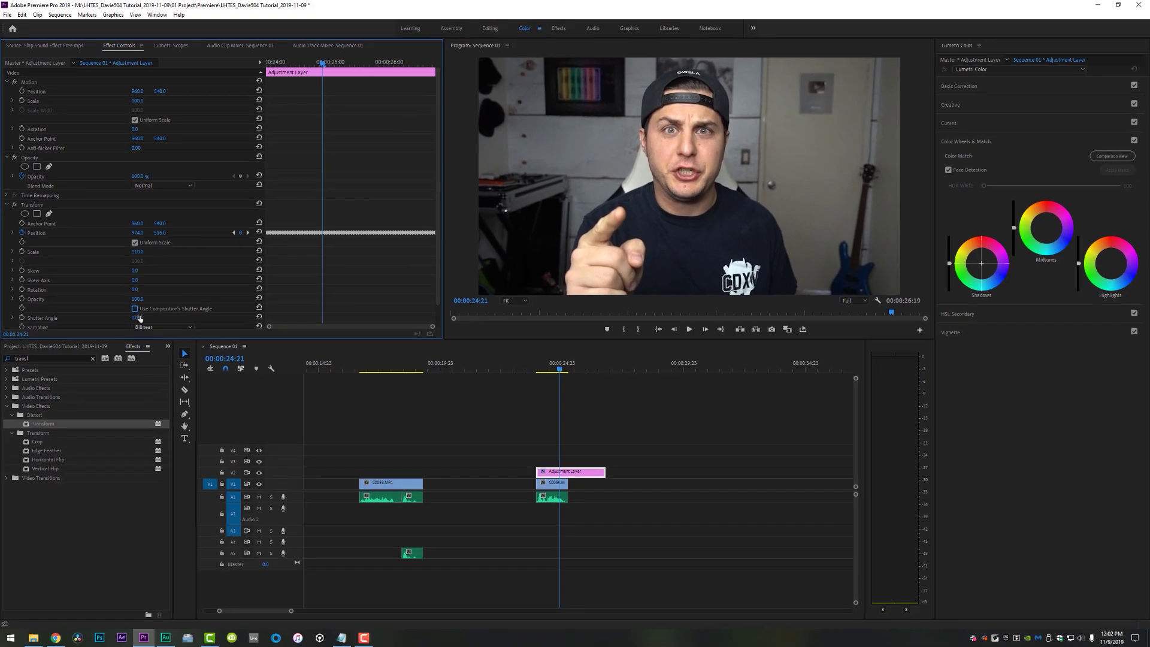
drag(314, 404, 365, 404)
drag(160, 318, 318, 317)
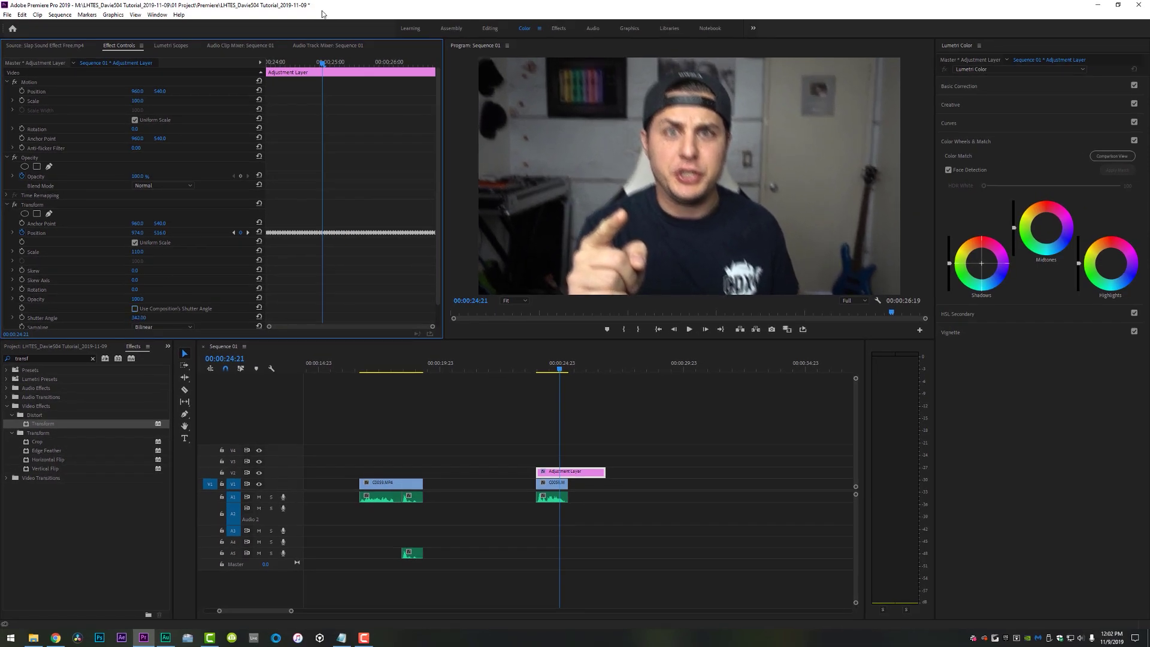
key(space)
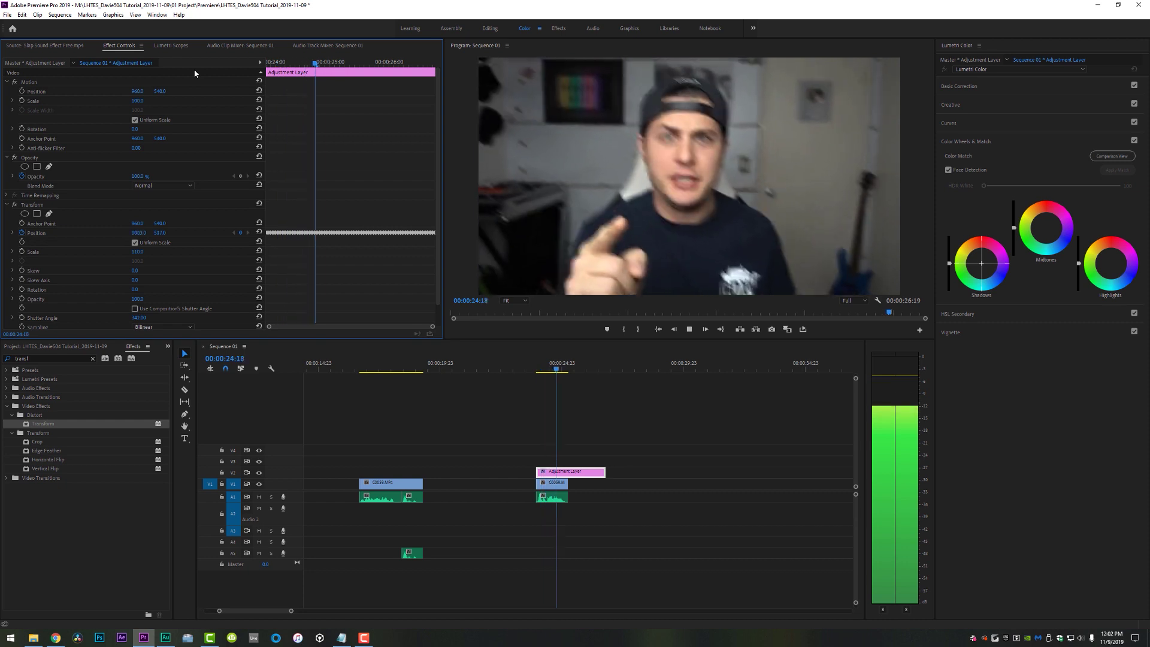
key(space)
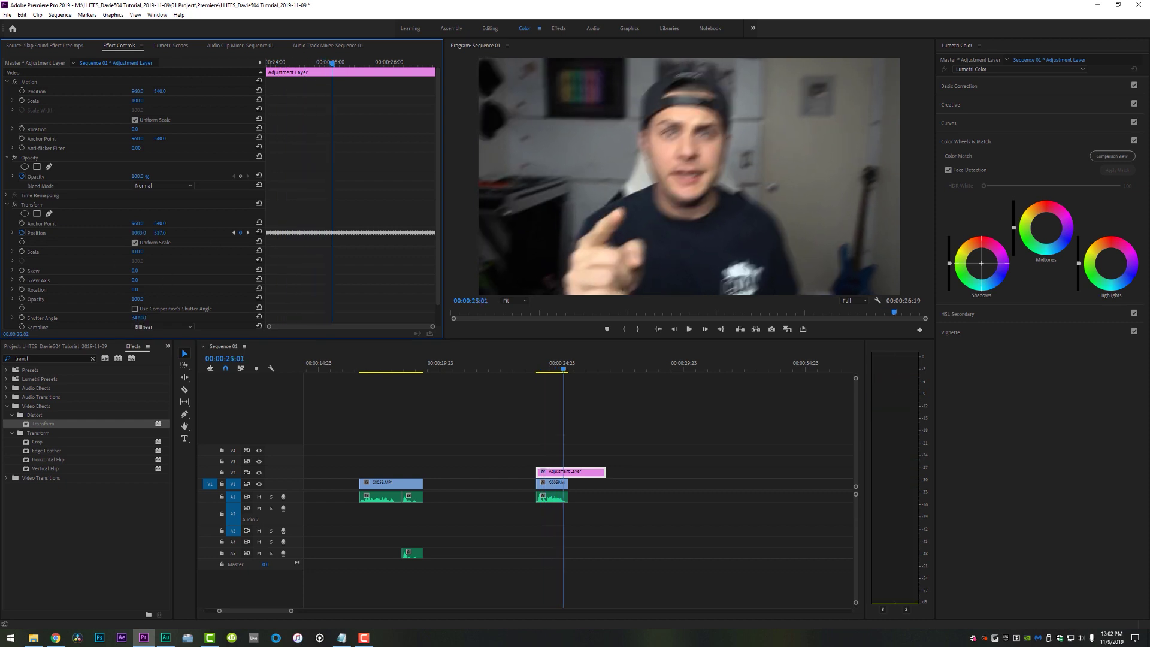
- Set the Transform shutter angle to 74 and play the shaking clip from 00:00:23:22
drag(138, 318, 3, 318)
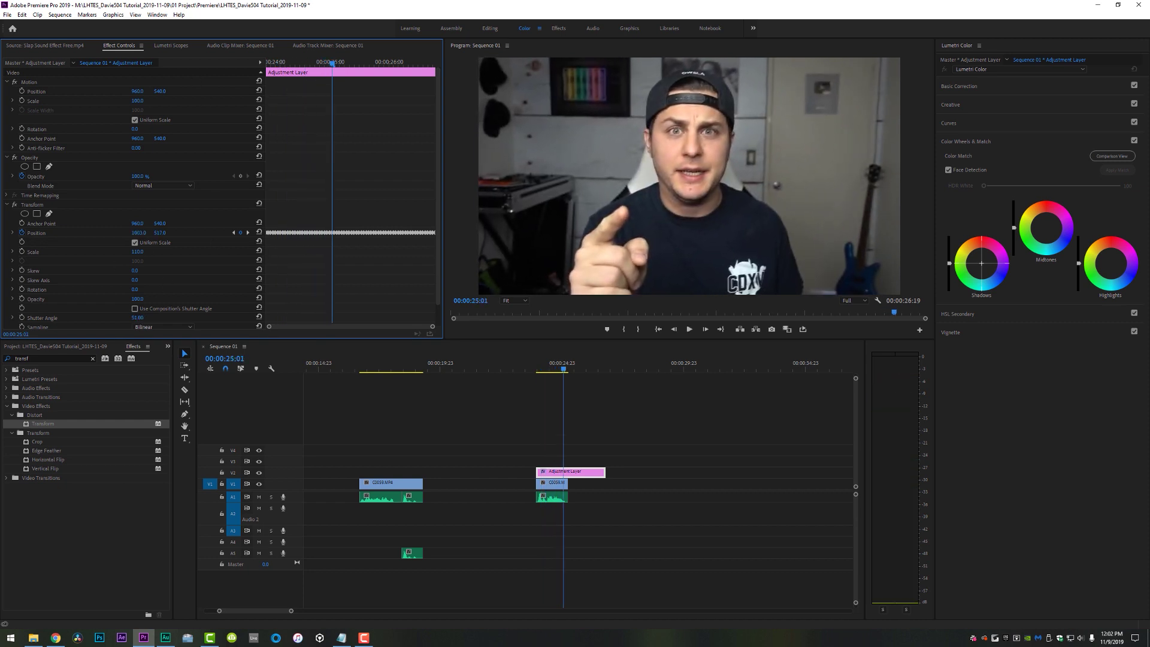
drag(138, 318, 150, 317)
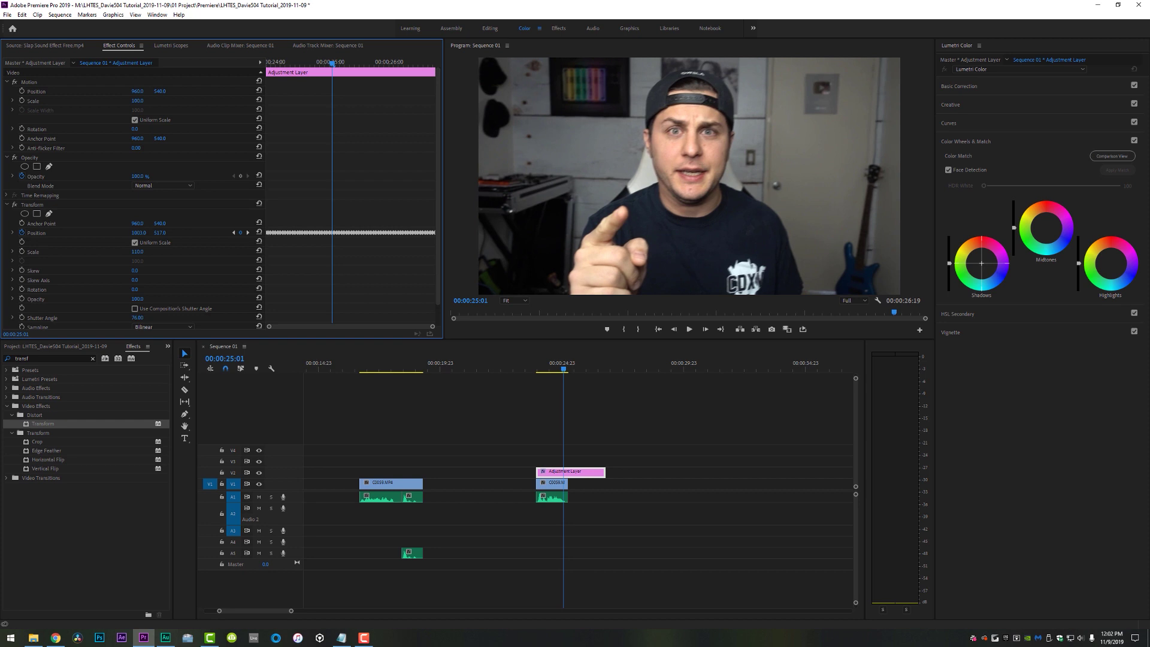
click(536, 369)
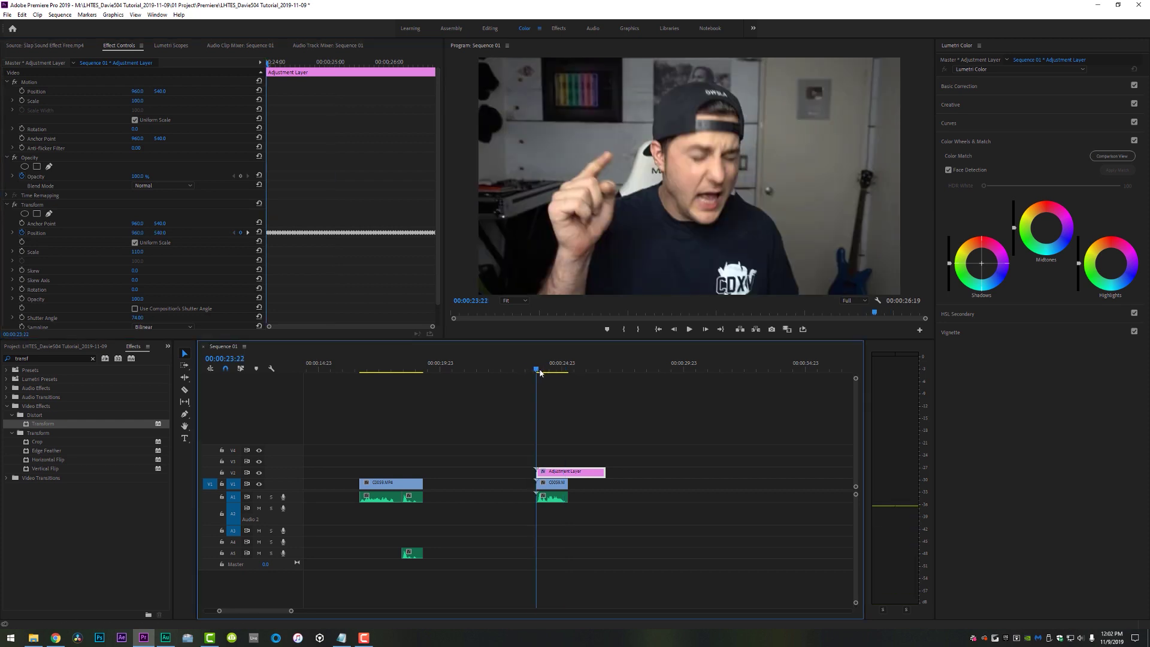
key(space)
key(space)
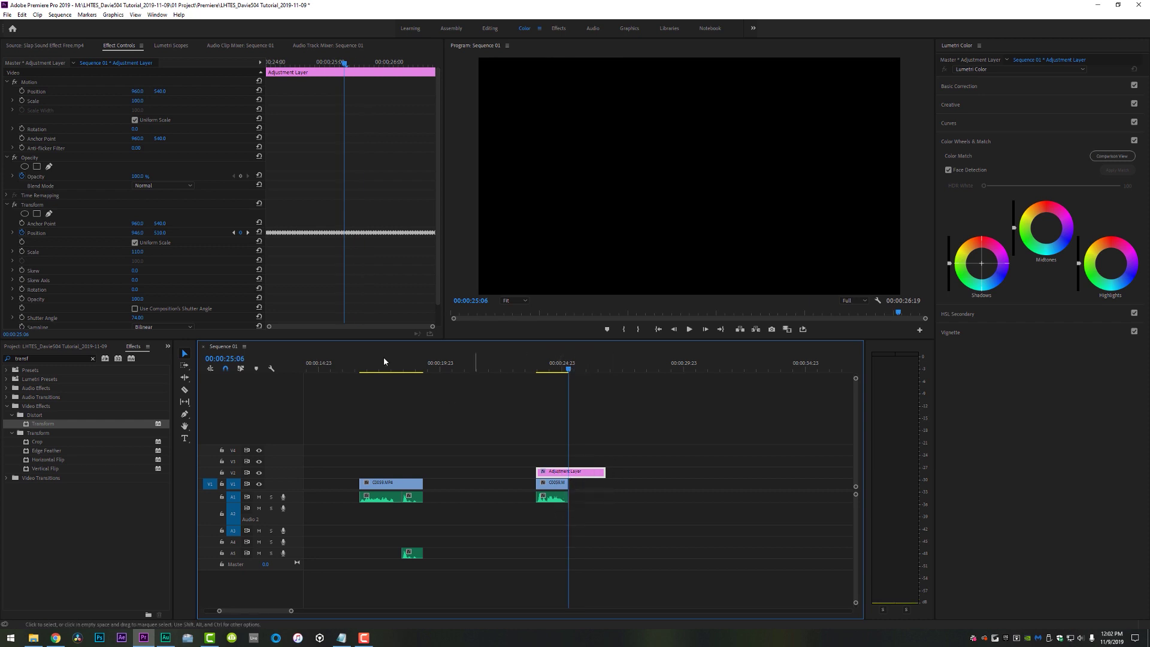
- Save the adjustment layer's Transform effect as a preset named Camera Shake 1, anchored to the in point
click(34, 204)
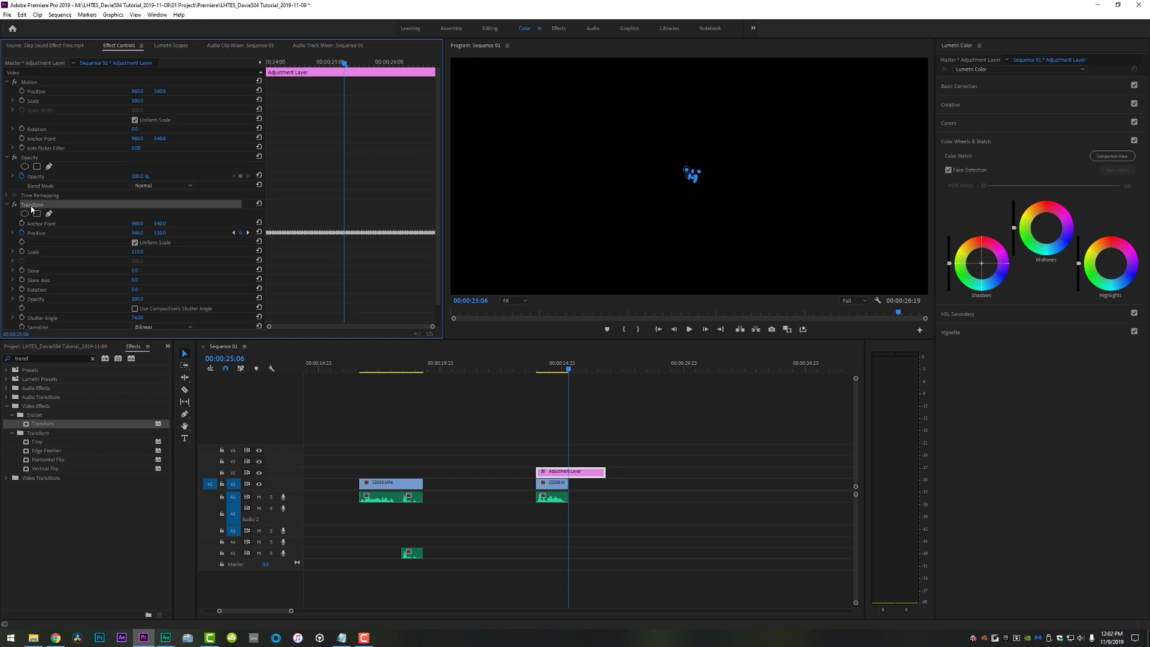
right_click(33, 207)
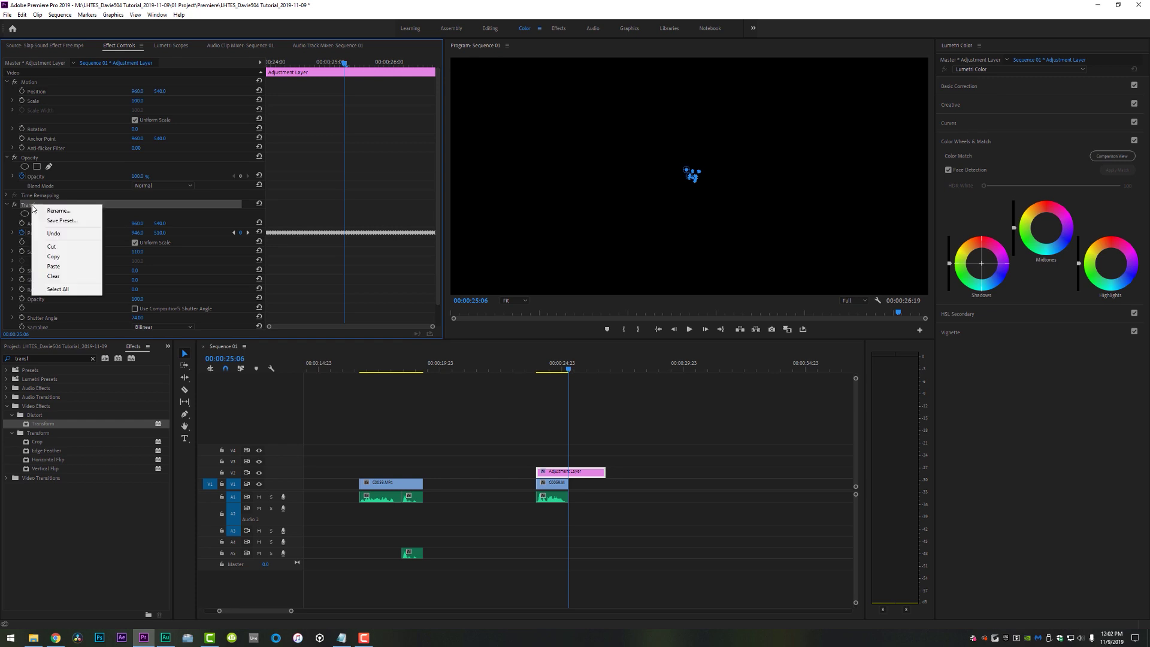
click(62, 221)
text(Camera Shake 1)
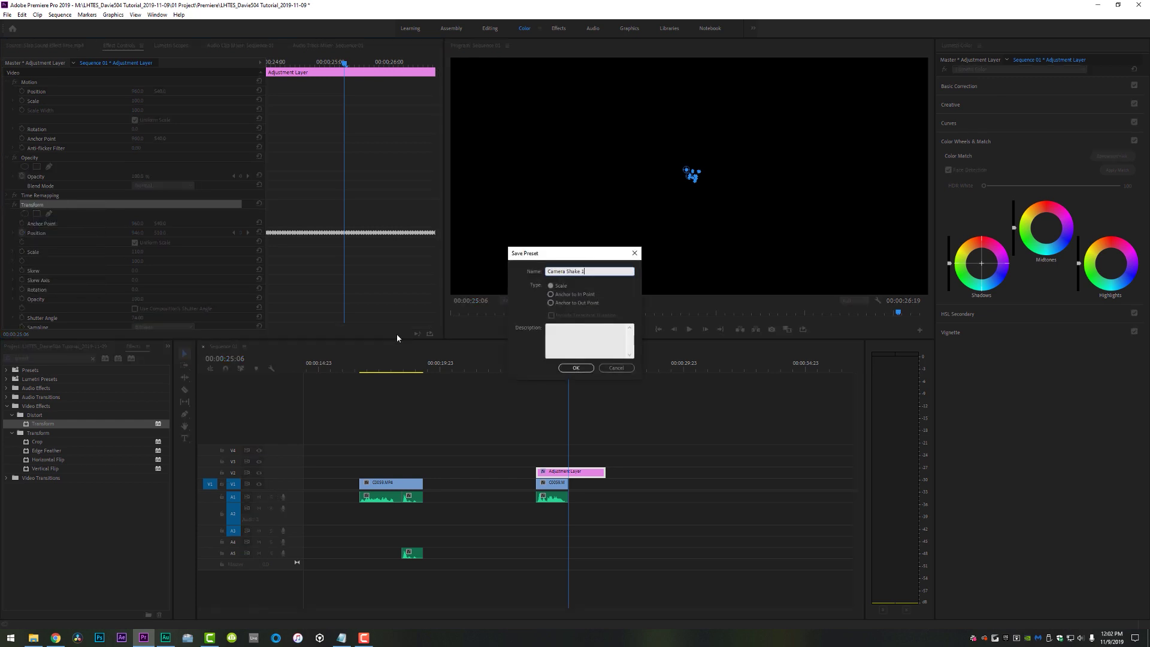
click(551, 295)
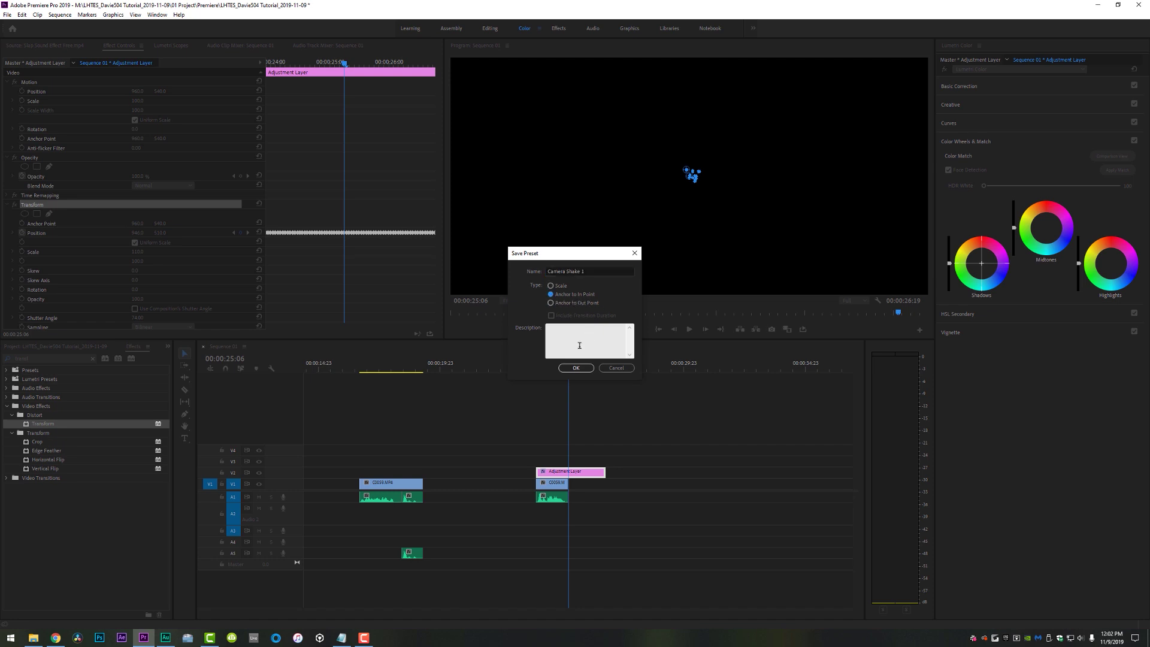
click(577, 369)
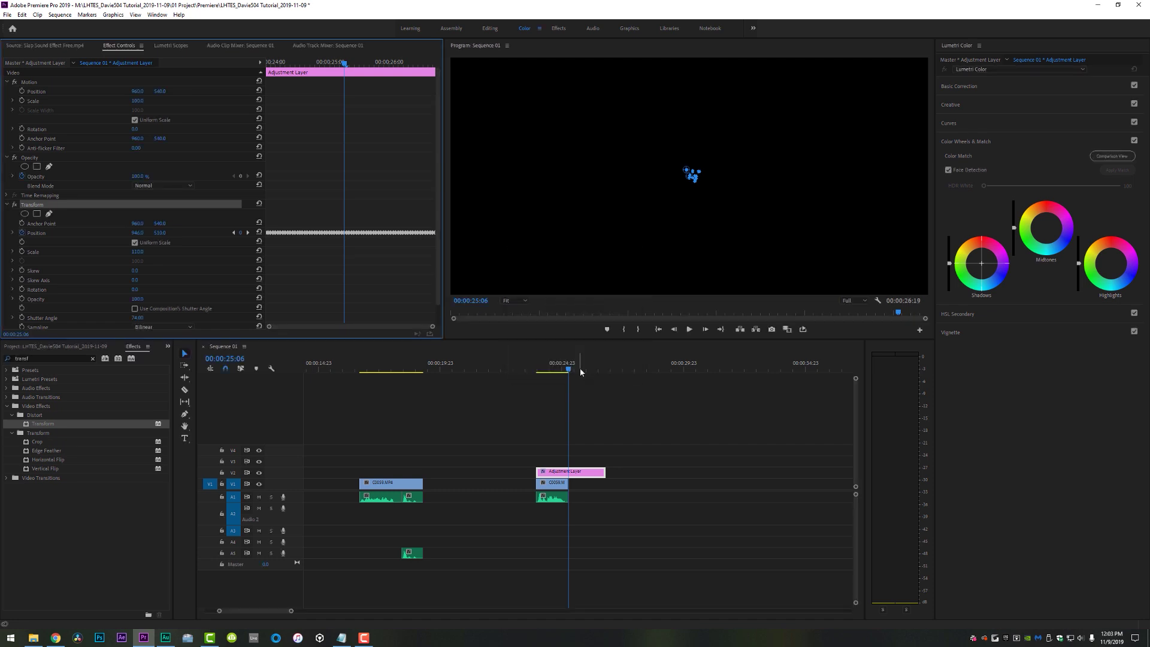
- Delete the adjustment layer above the last clip
click(508, 434)
click(560, 473)
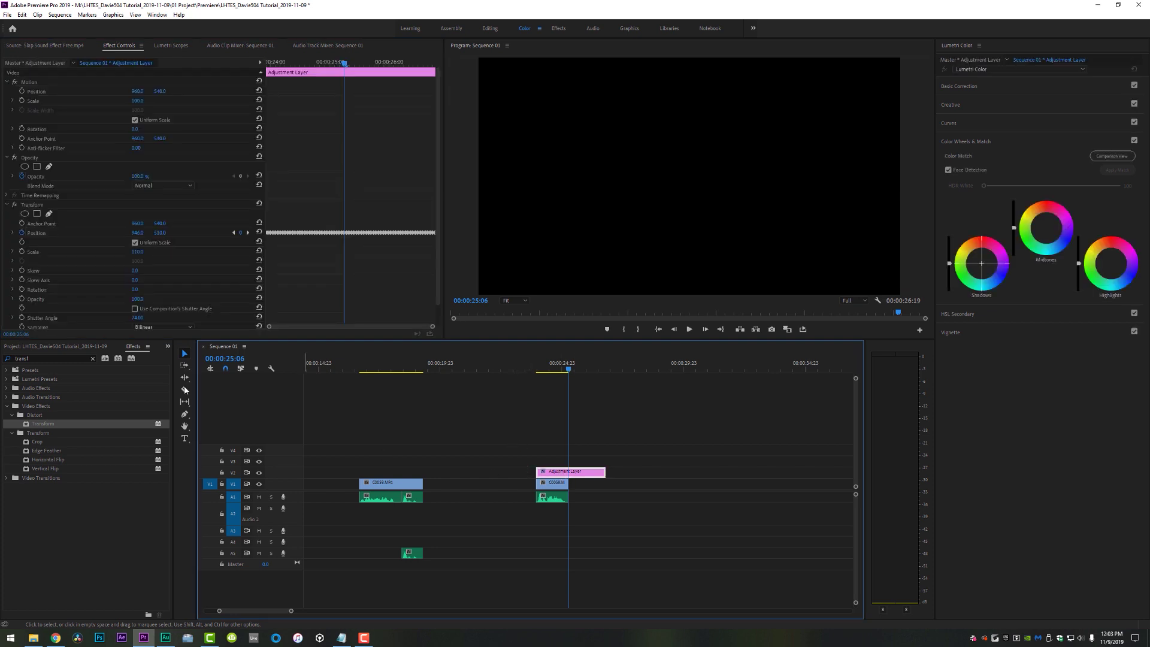
key(Delete)
- Place the project's adjustment layer on V2 over the earlier clip, starting at 00:00:16:16
click(44, 346)
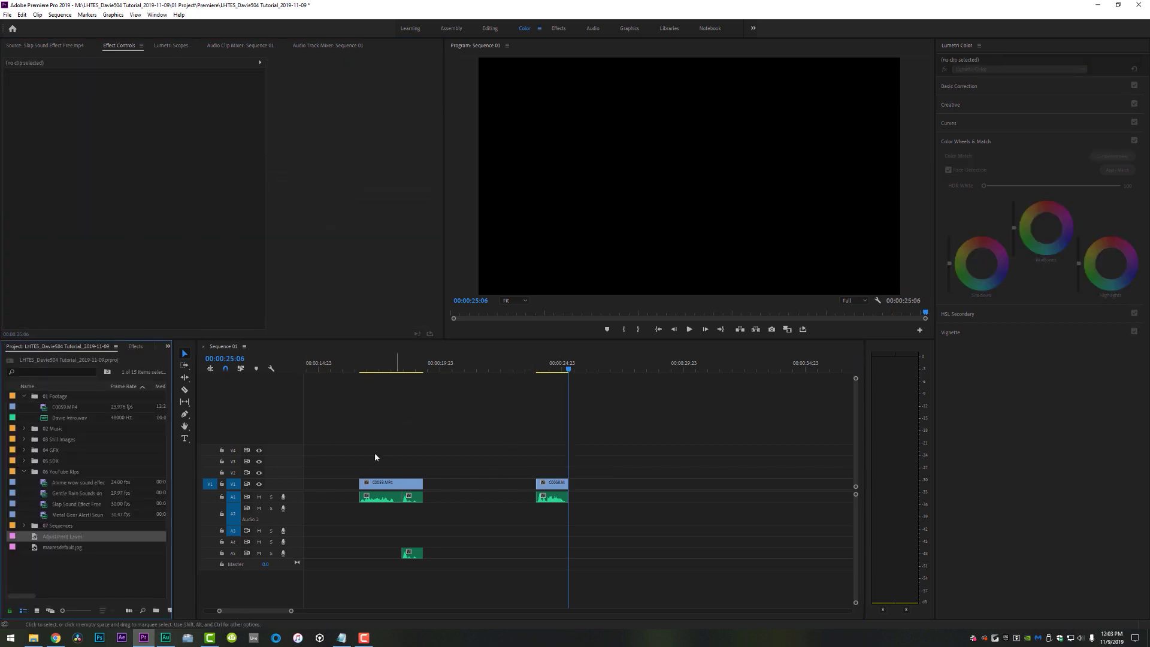
click(368, 368)
drag(62, 536, 400, 471)
- Apply the Camera Shake 1 preset to the adjustment layer above the earlier clip and play it
click(135, 346)
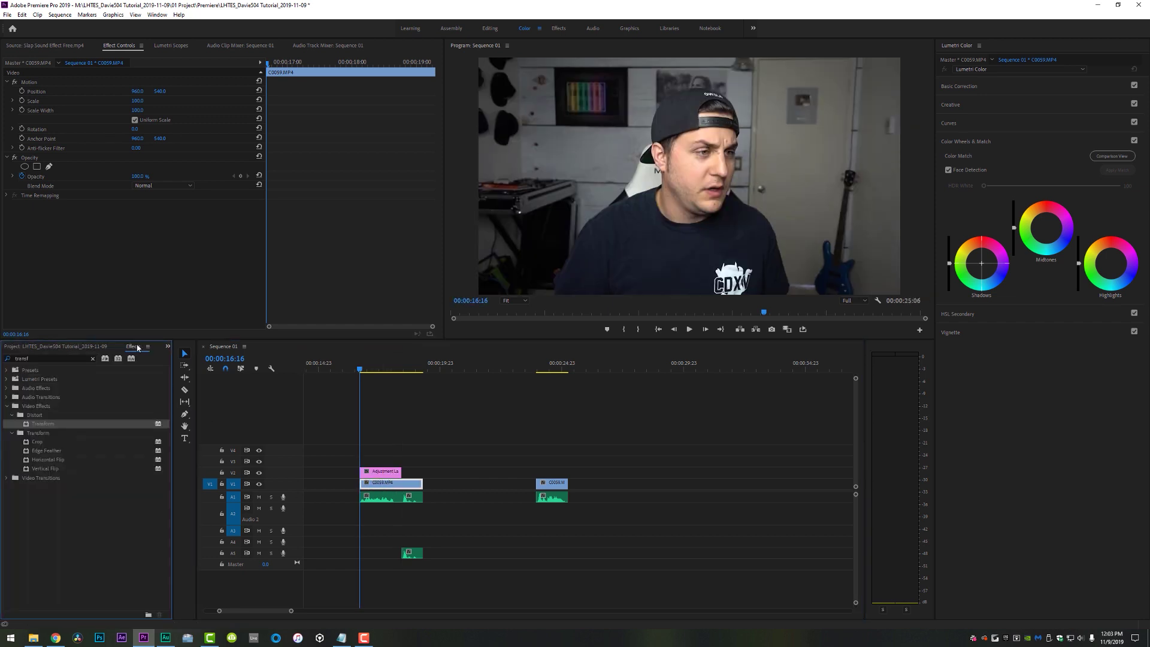
click(93, 359)
click(6, 370)
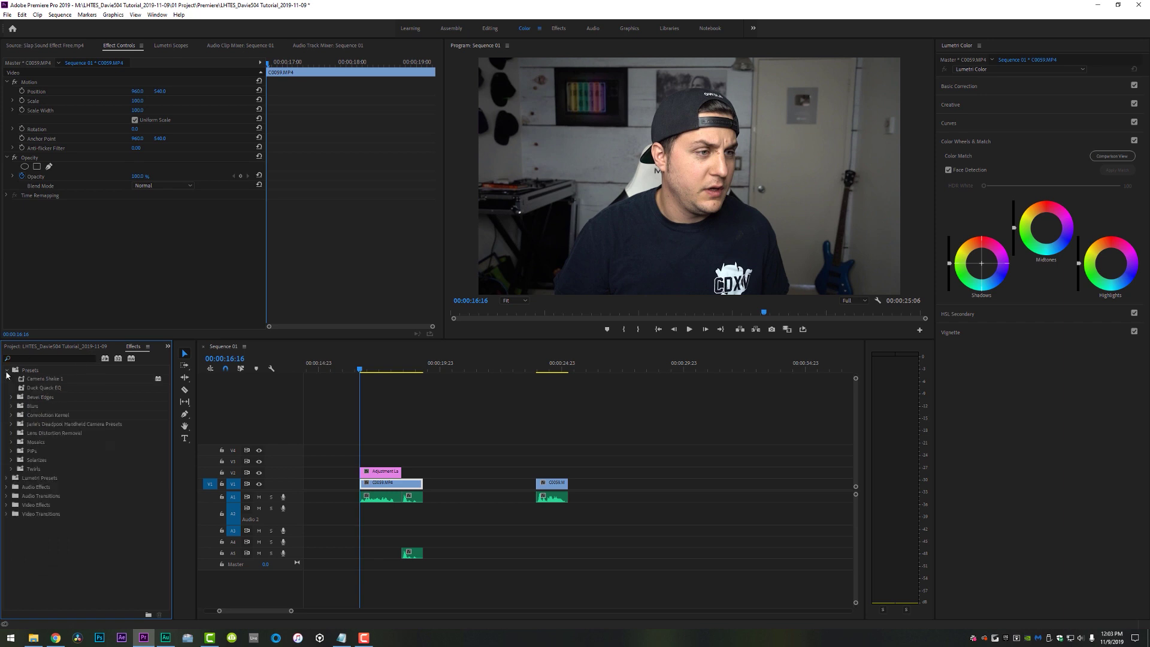
click(45, 381)
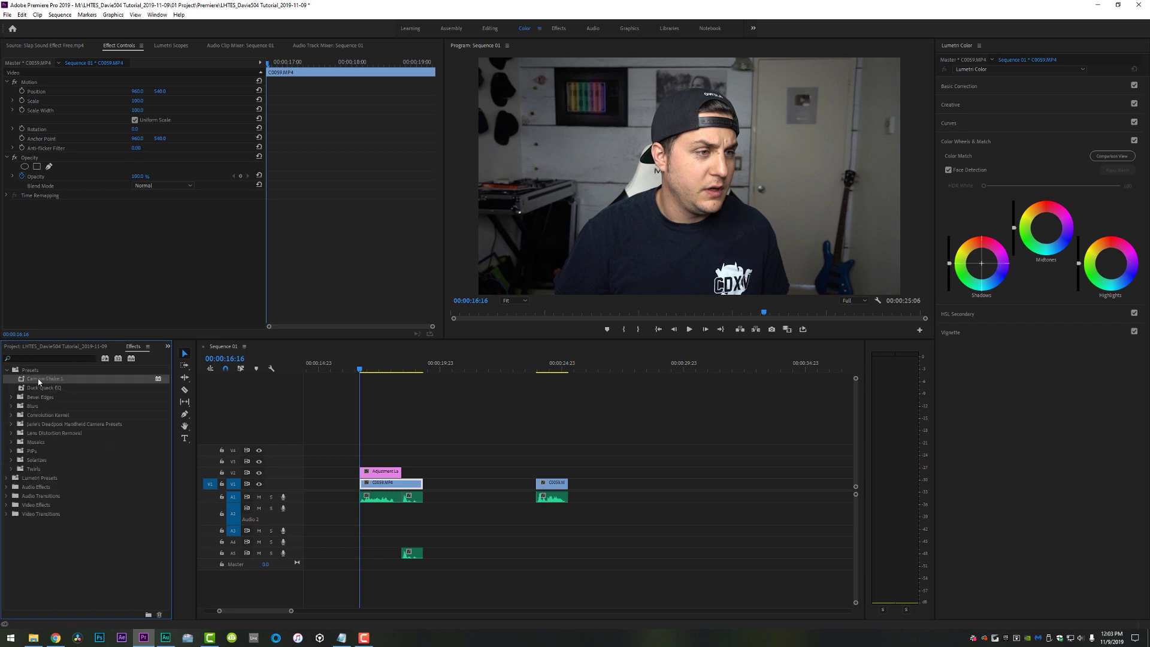
drag(230, 392, 384, 474)
key(space)
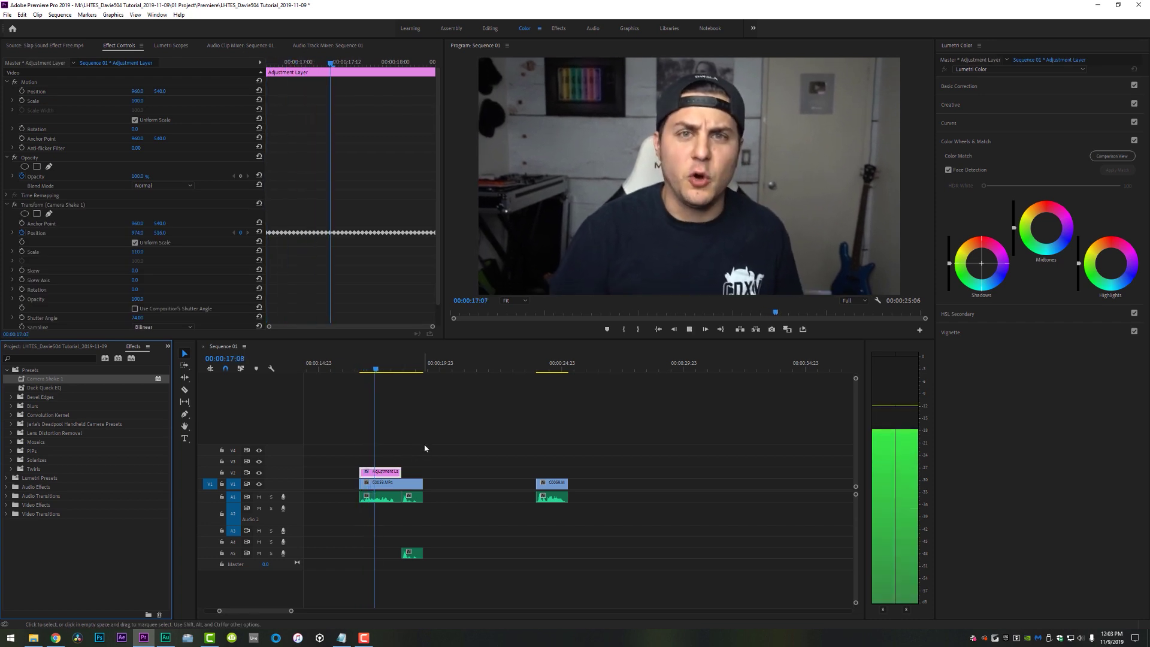
- Stop playback and delete the adjustment layer above the earlier clip
key(space)
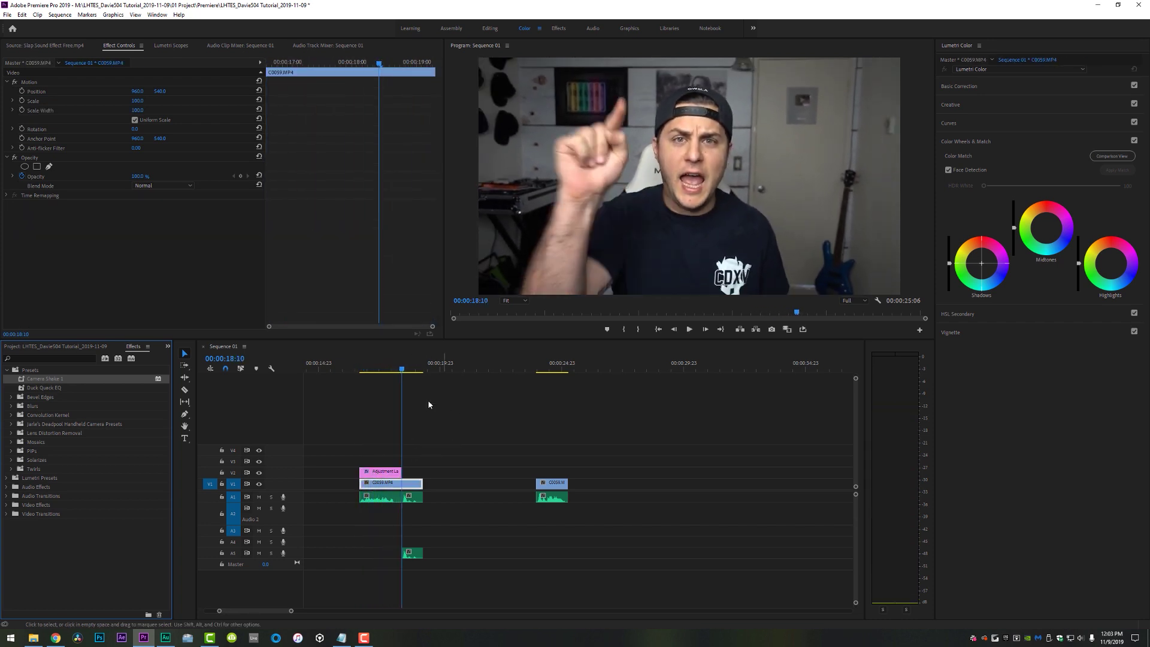
click(383, 475)
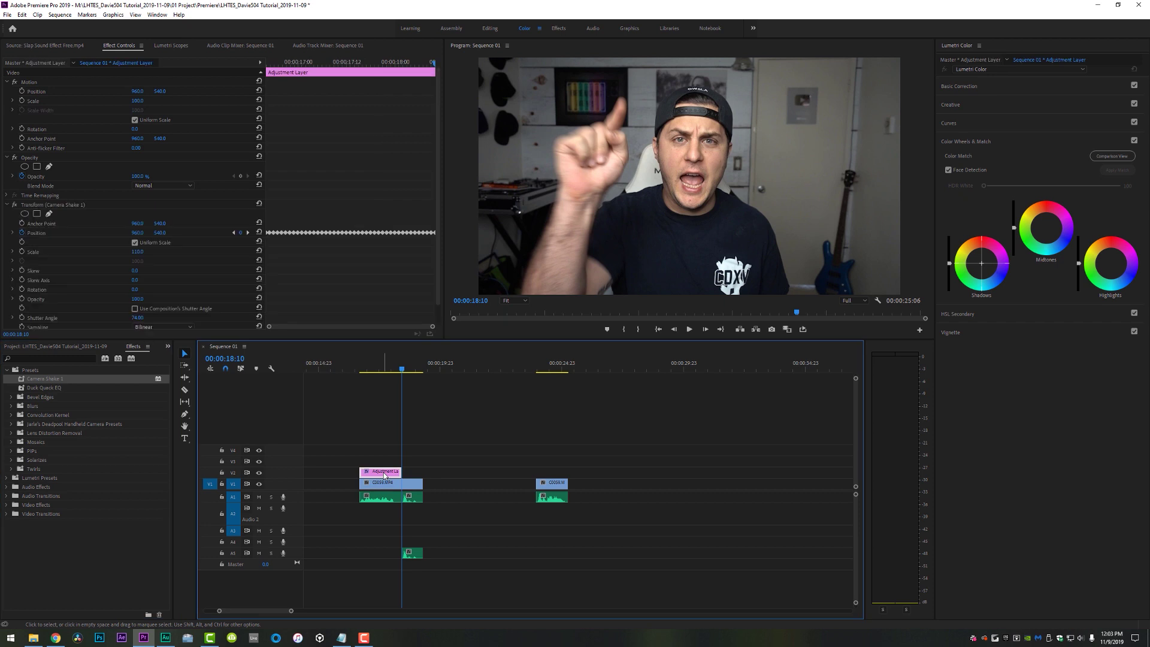
key(Delete)
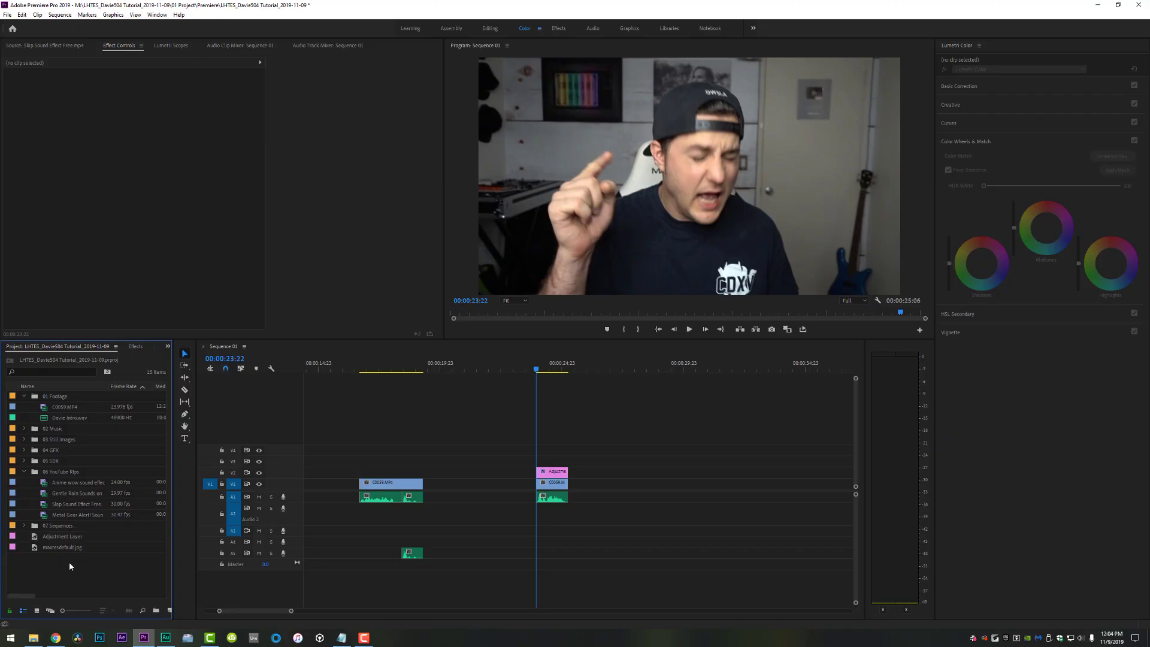
- Place the maxresdefault.jpg speed-lines image on V3 over the last clip from 00:00:23:22 and set its blend mode to Lighten
click(61, 549)
drag(36, 550, 568, 460)
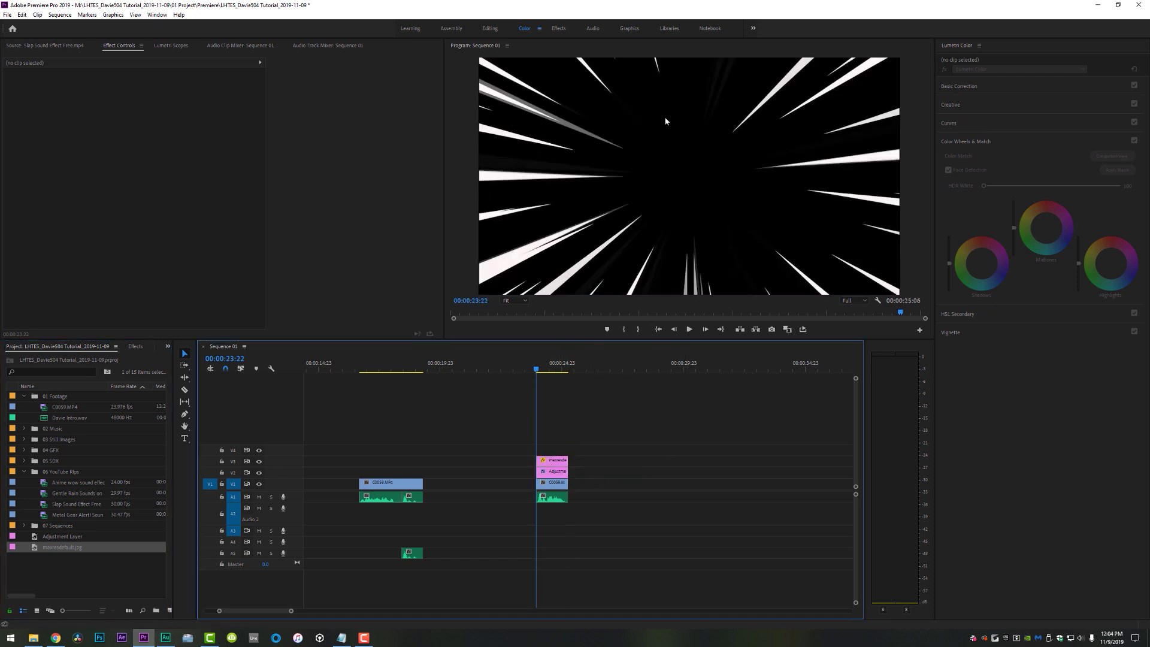
click(556, 466)
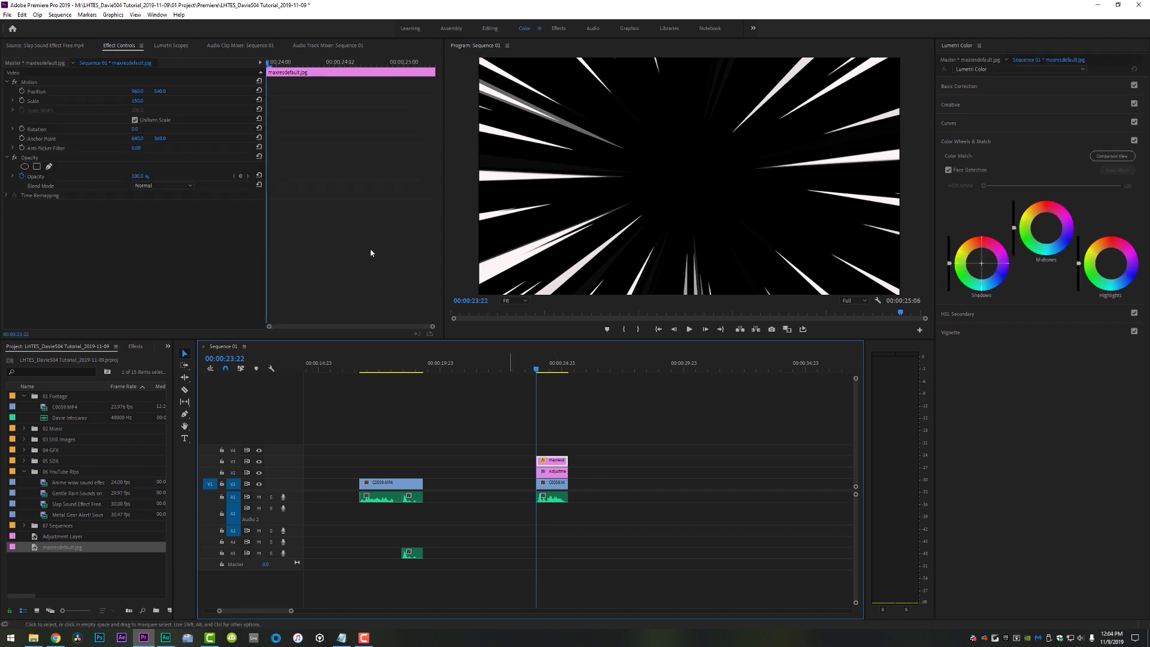
click(167, 186)
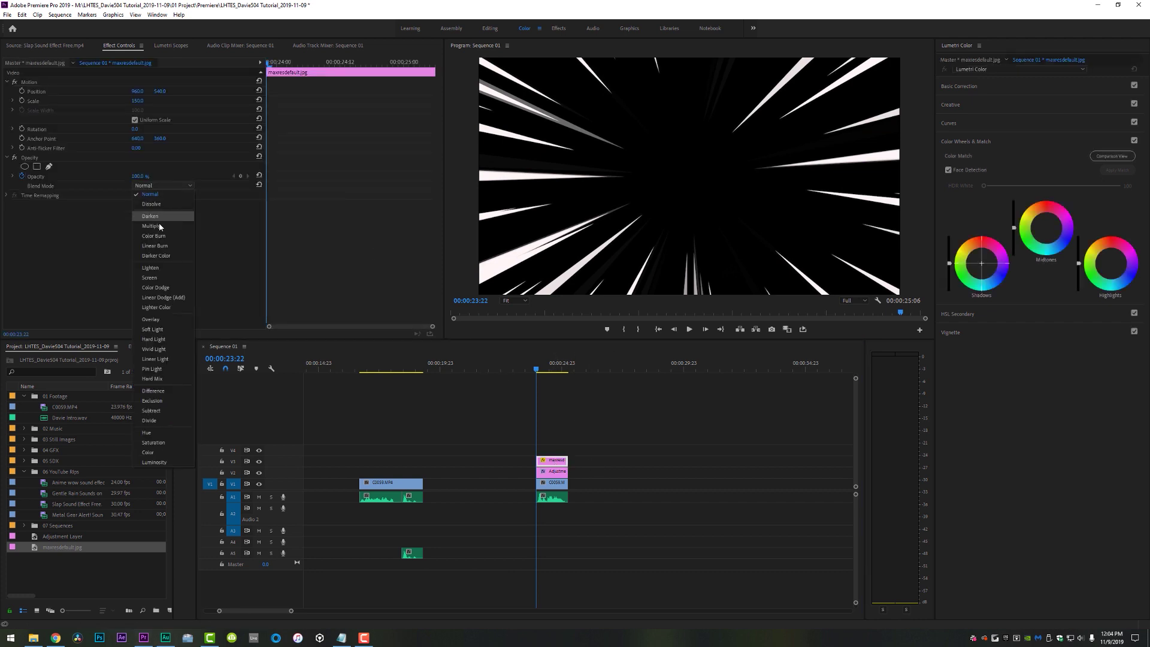
click(160, 269)
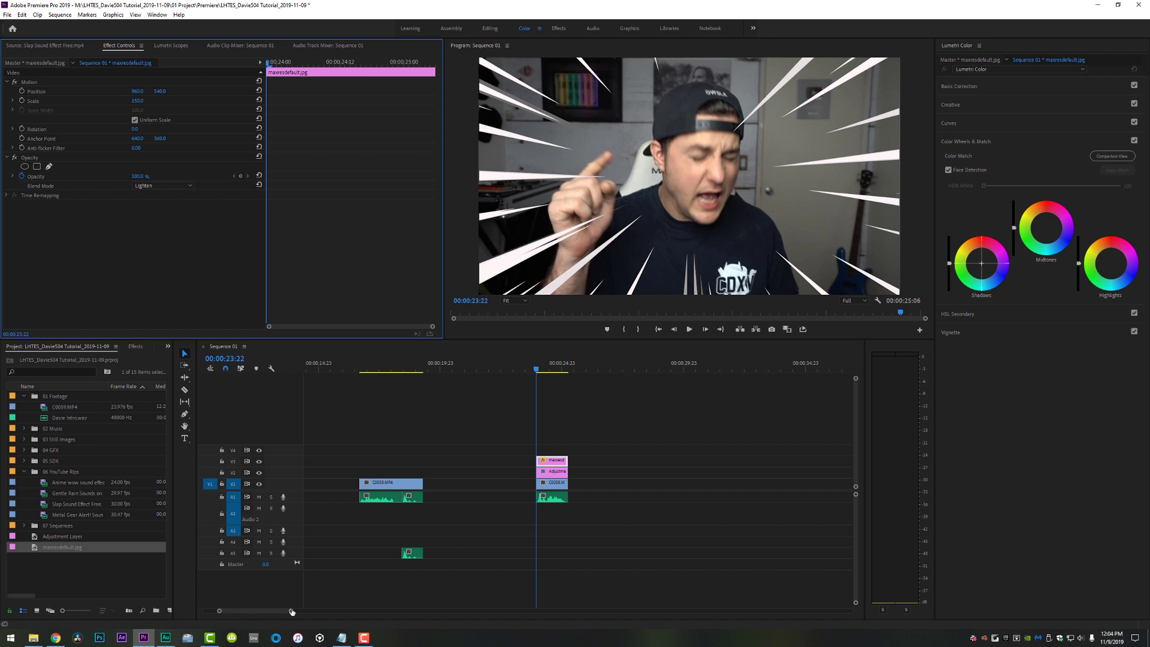
- Cut the speed-lines image at 00:00:23:23 and set the scale of the part after the cut to 190
drag(291, 611, 271, 611)
scroll(581, 456, down, 3)
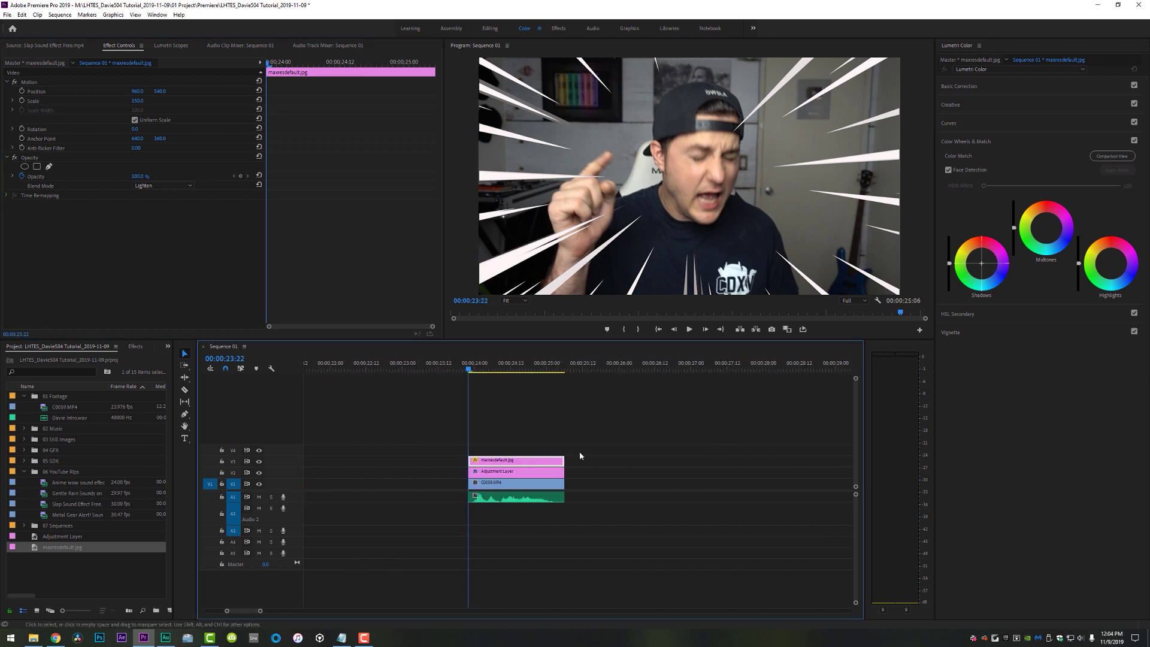
click(510, 432)
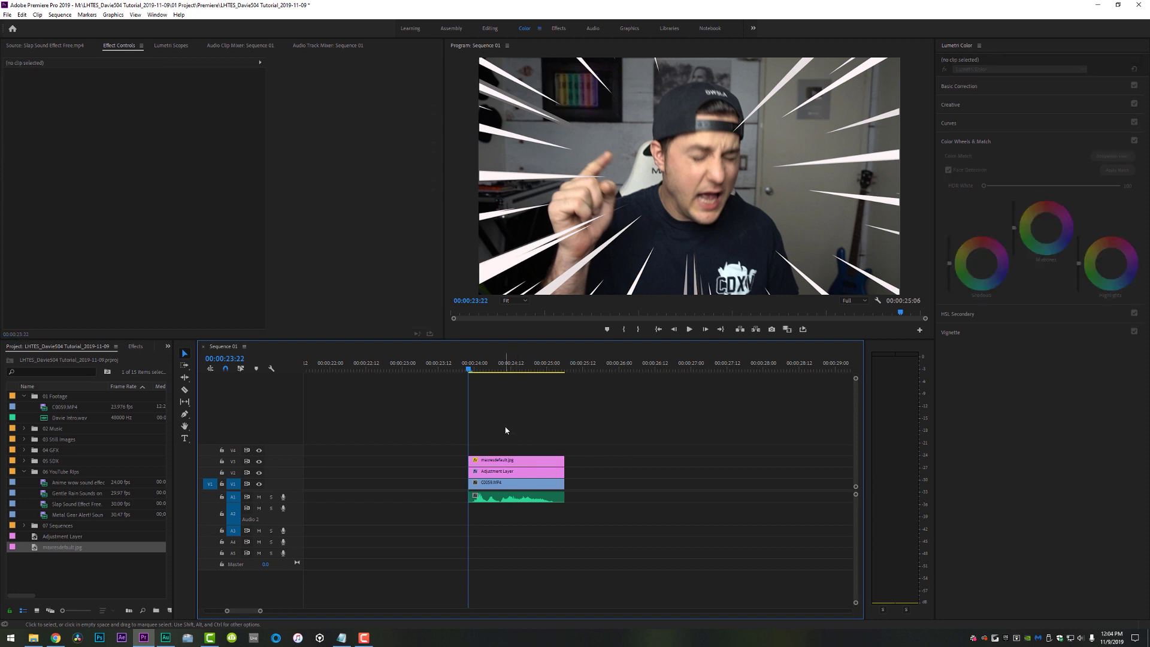
click(491, 461)
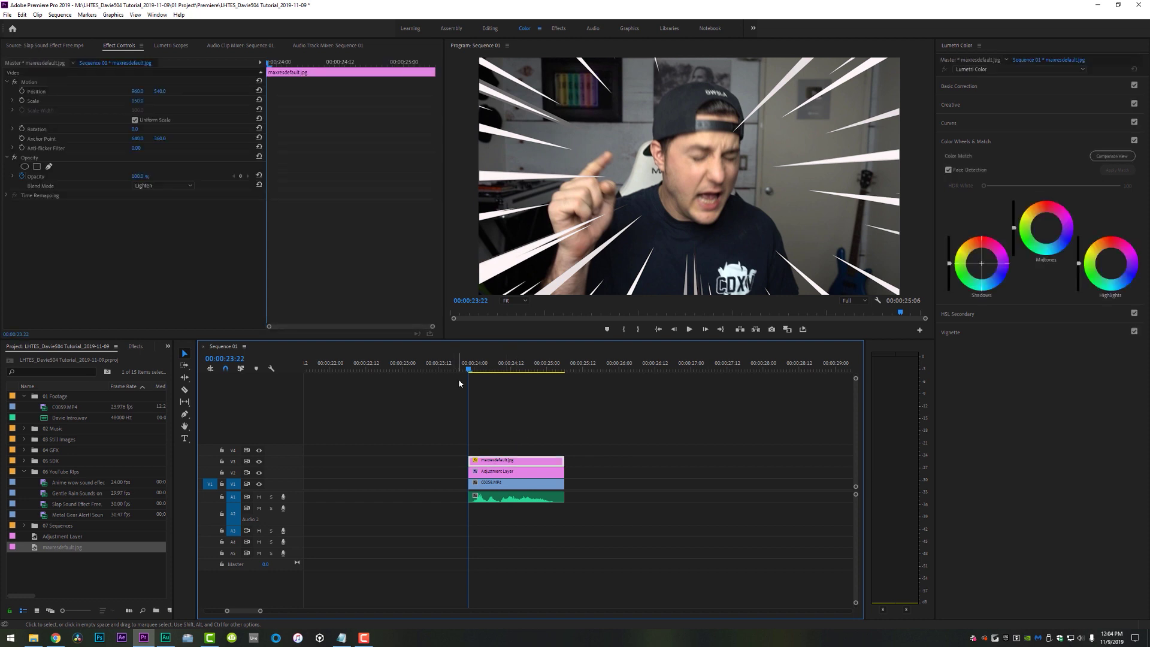
key(Right)
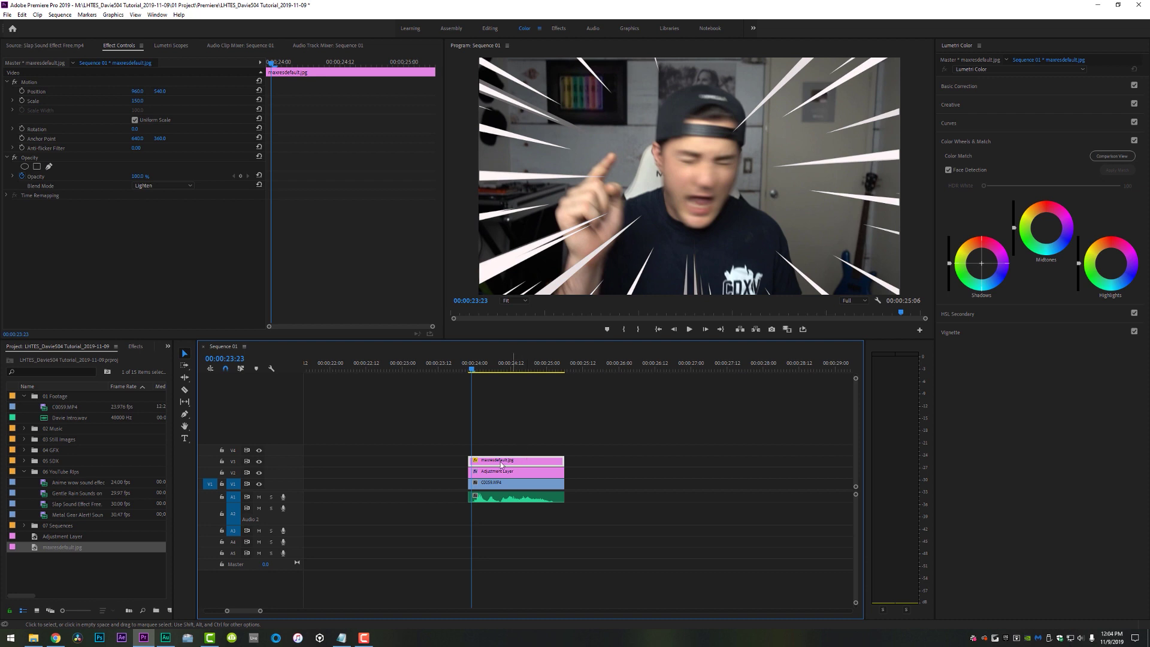
key(ctrl+k)
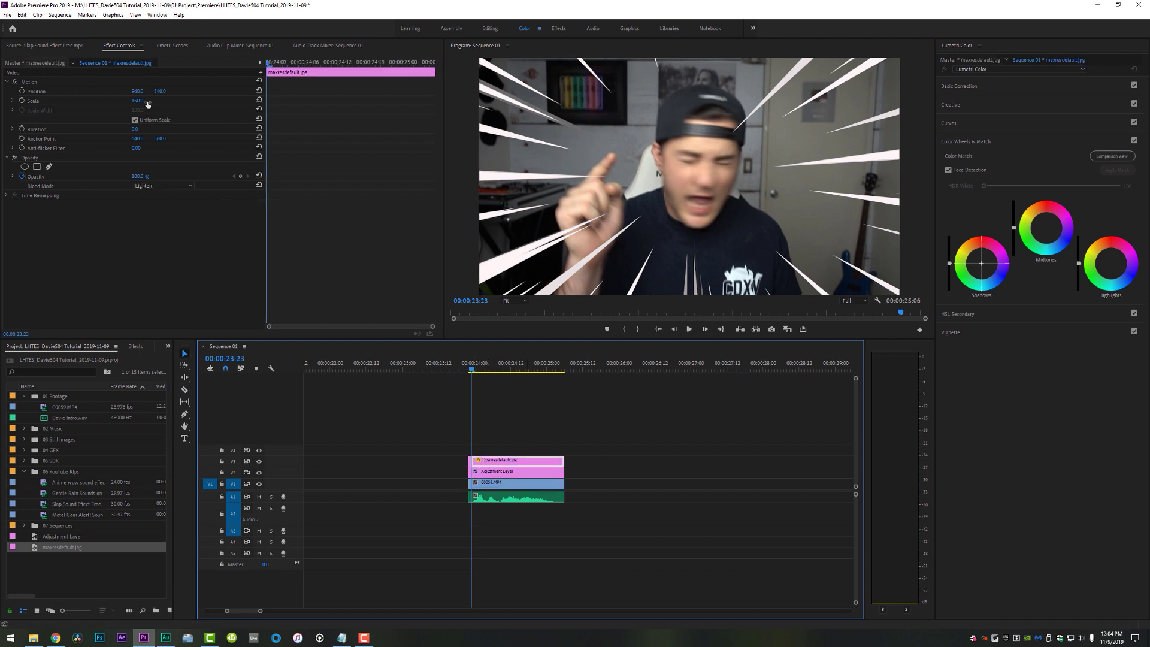
drag(147, 103, 172, 101)
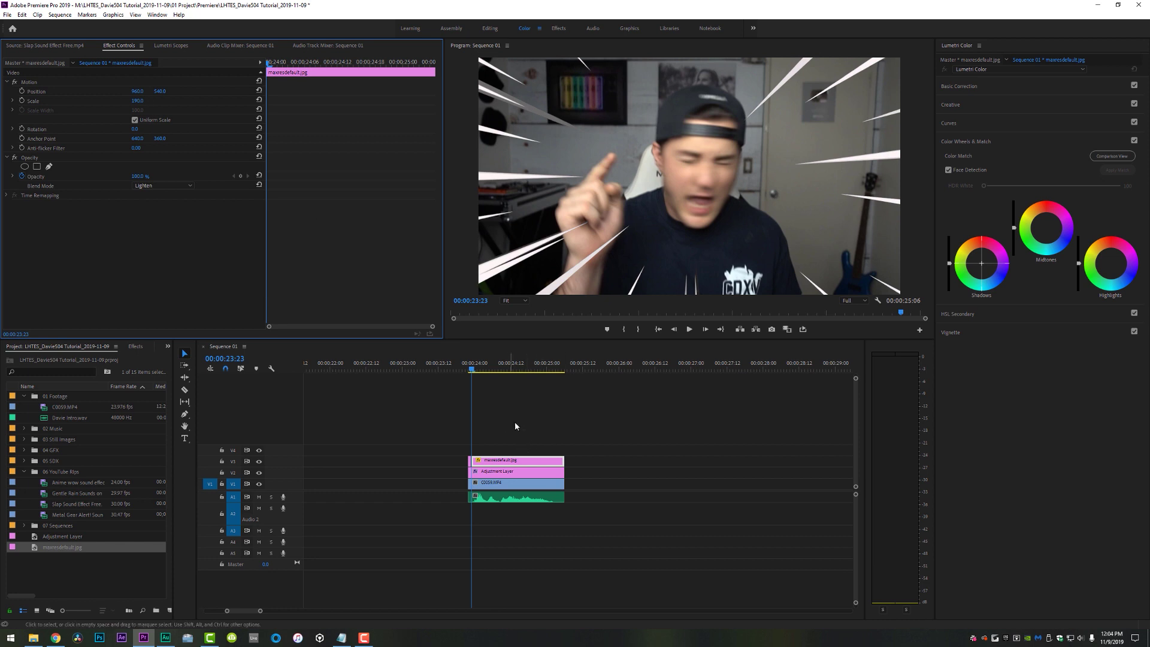
- Cut the speed-lines image at 00:00:24:00 and rotate the remaining part to 7°
key(Right)
click(479, 460)
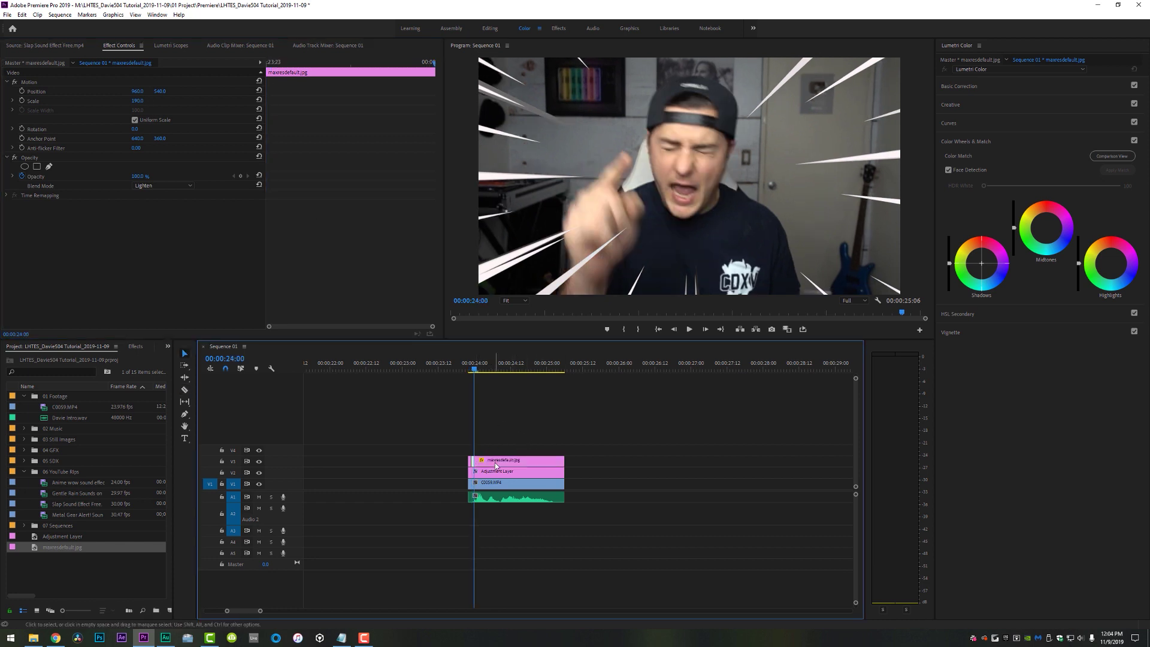
drag(138, 132, 142, 133)
key(=)
- Cut the speed-lines image at 00:00:24:01 and rotate the remaining part to -17°
key(Right)
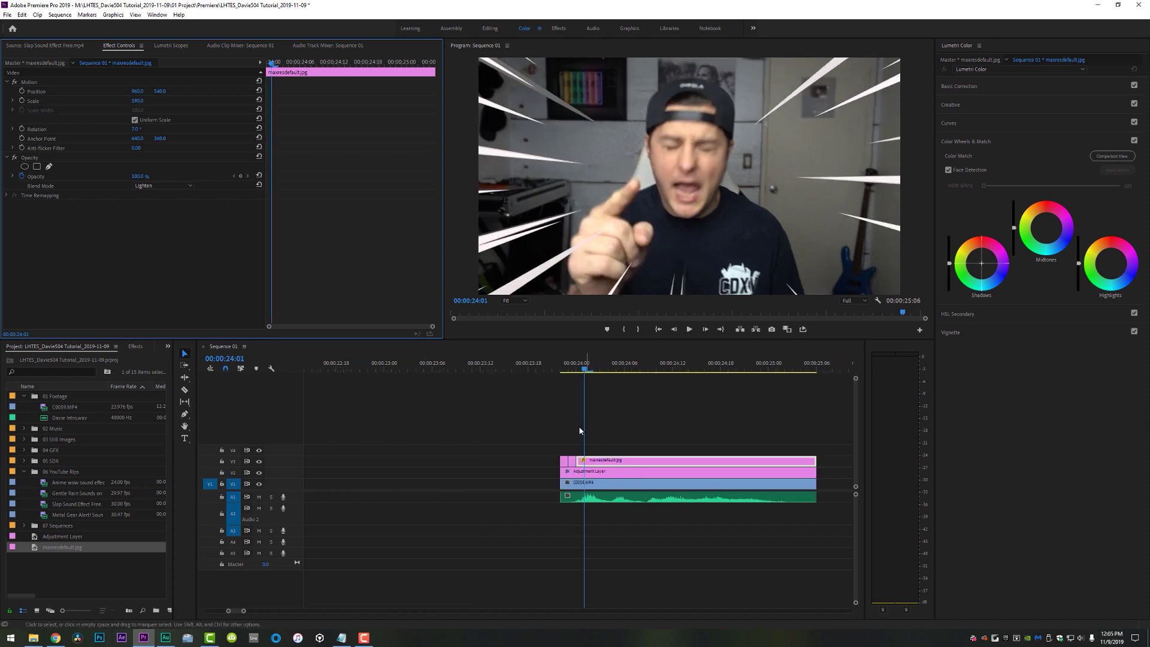
key(c)
click(585, 461)
key(v)
click(599, 462)
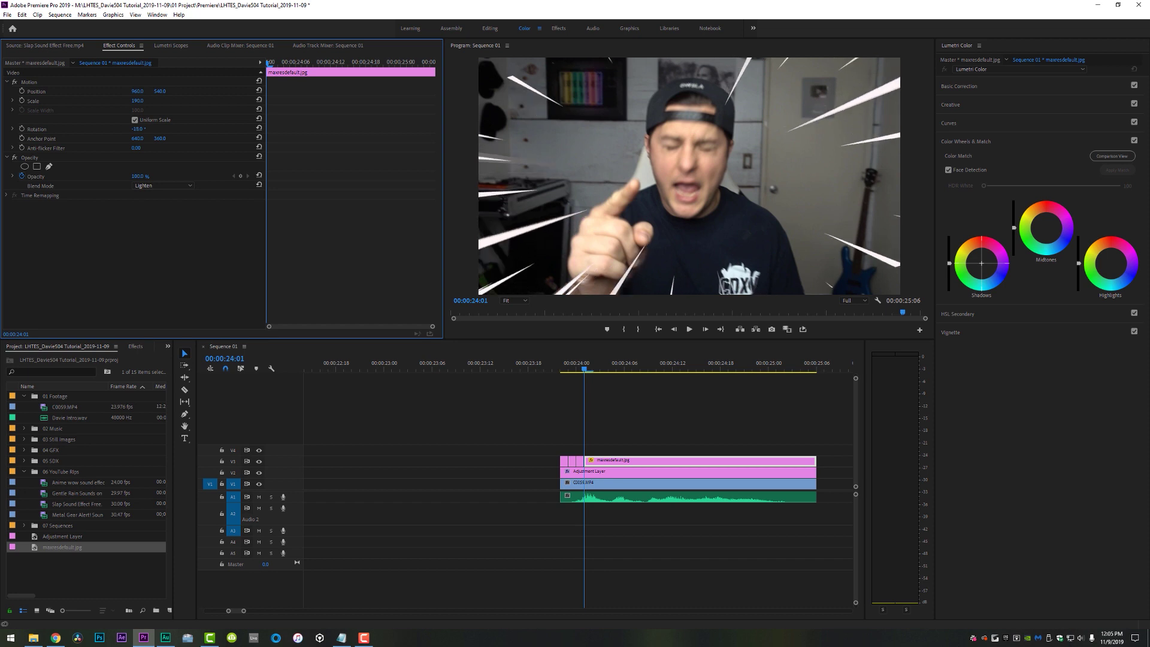
- Cut the speed-lines image at 00:00:24:02 and delete everything after the cut
key(Right)
click(617, 461)
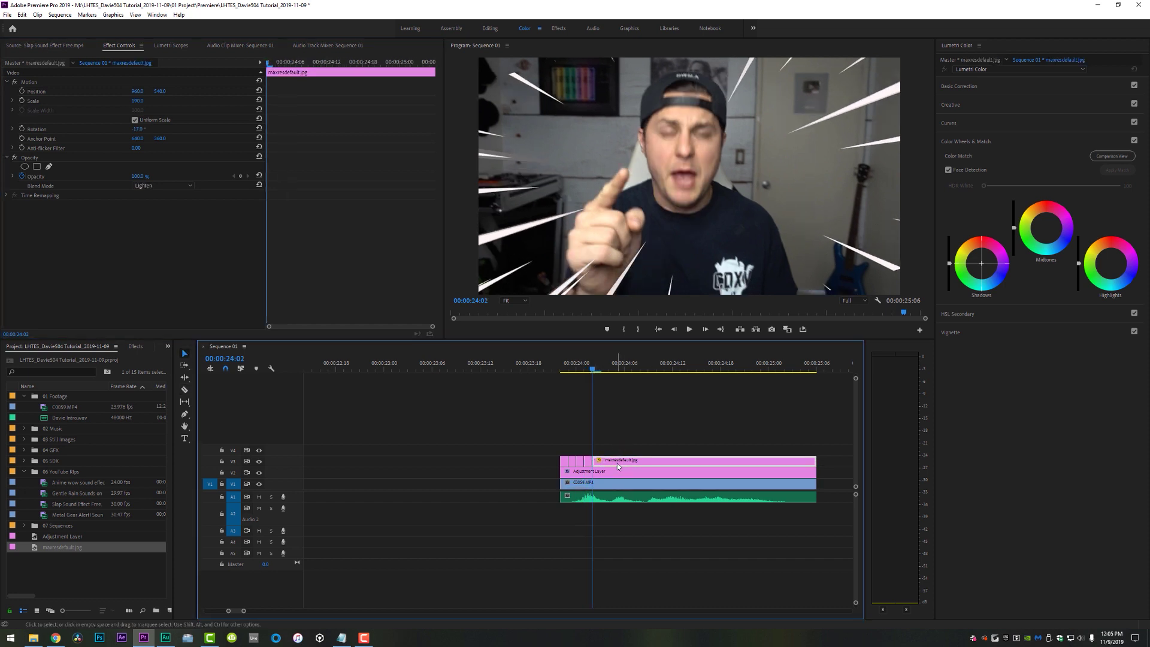
key(Delete)
- Copy the four one-frame speed-lines pieces, paste them repeatedly on V3 up to the last clip's end, and play the result
drag(619, 449, 554, 465)
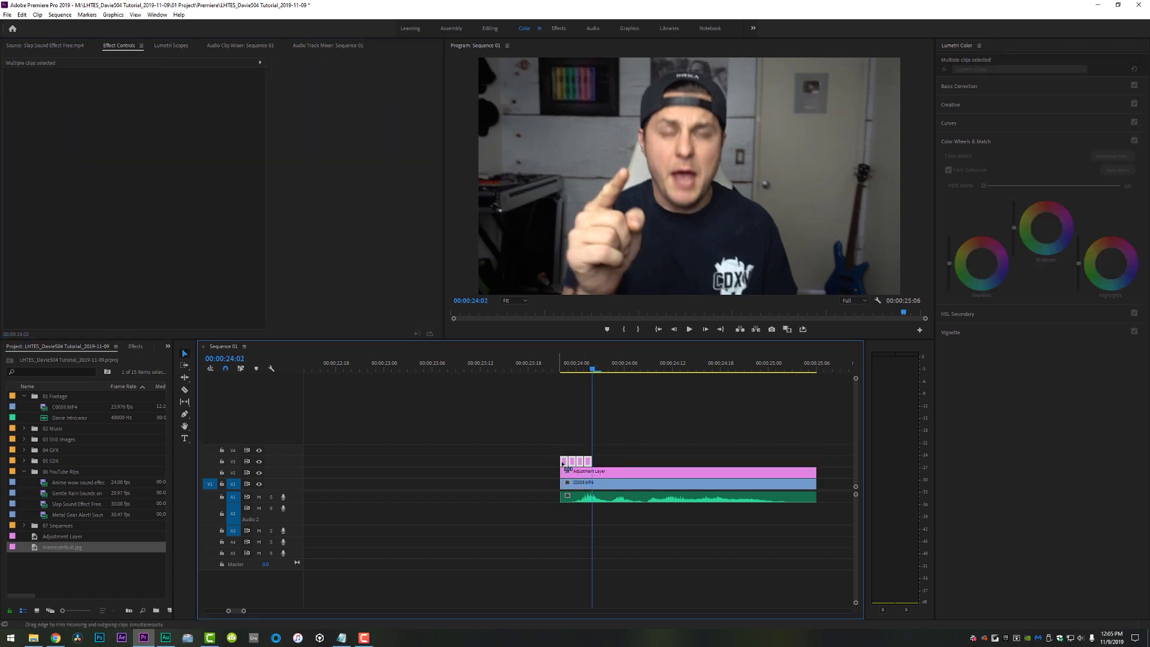
click(233, 461)
click(209, 462)
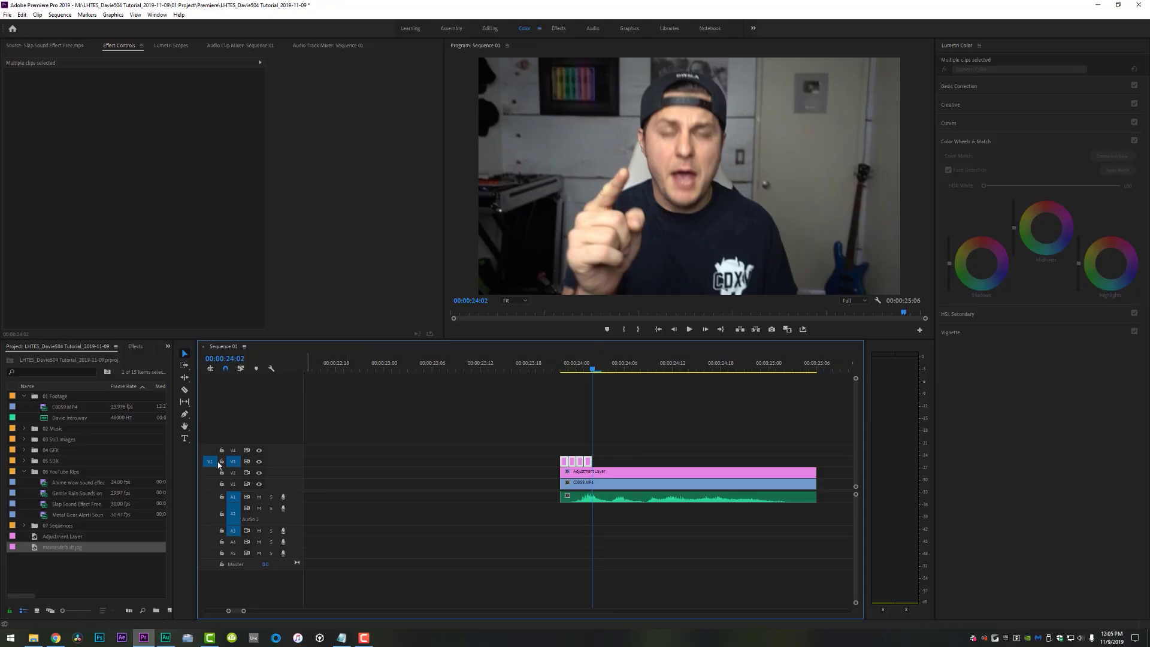
click(642, 430)
key(ctrl+v)
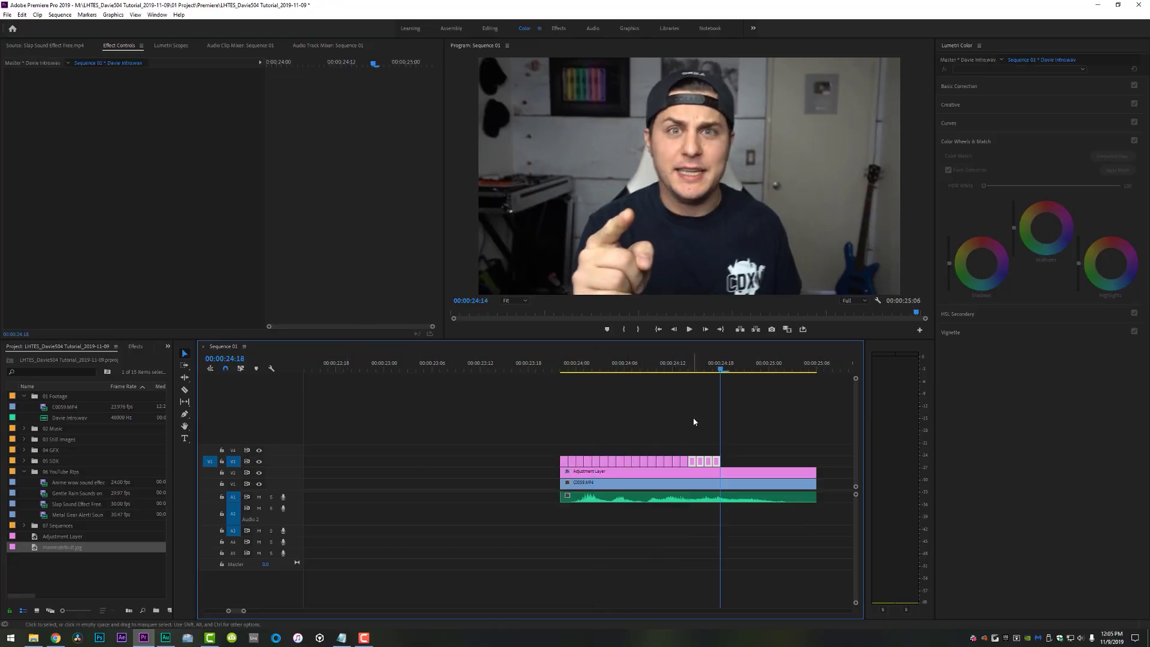
click(562, 369)
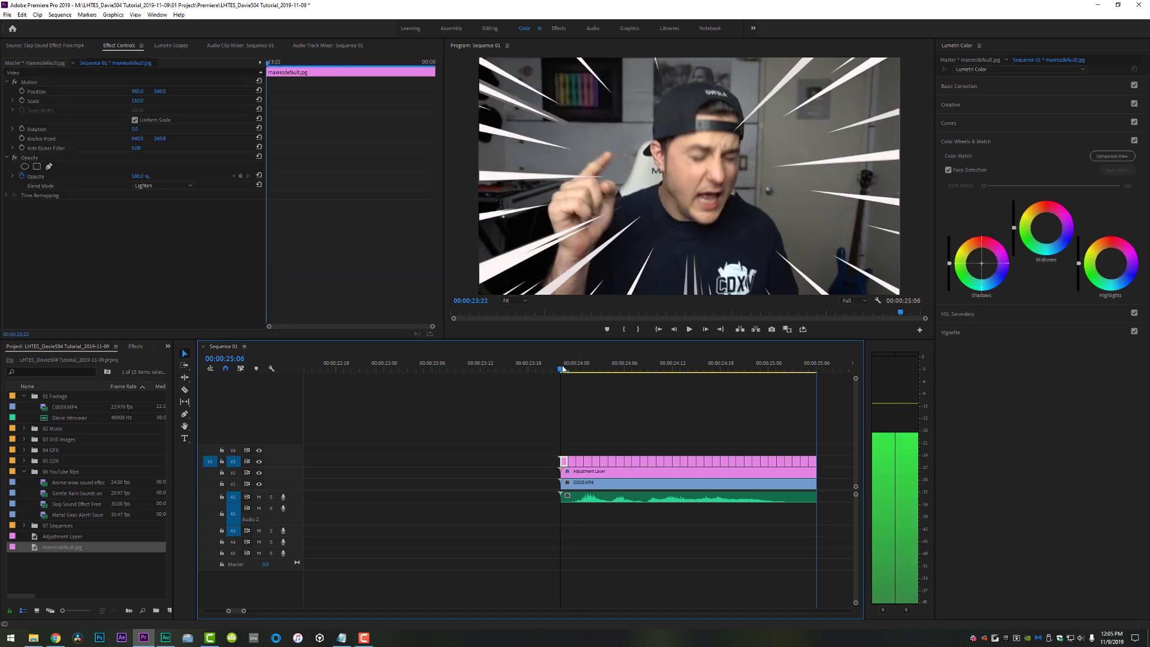
key(space)
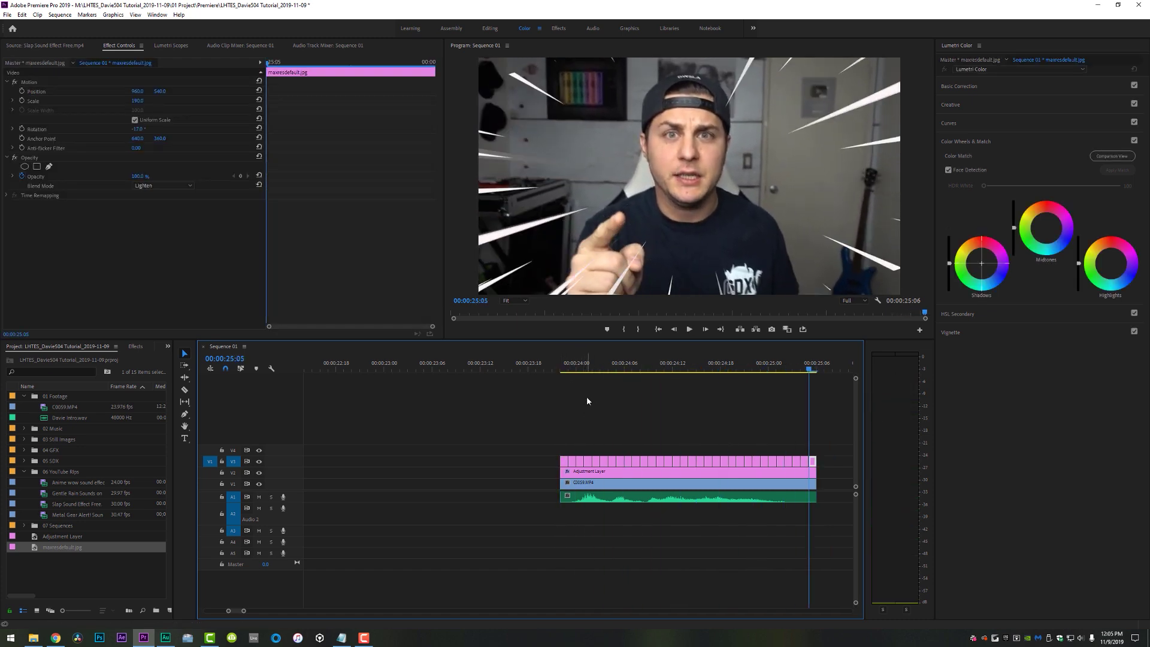
- Keyframe the last C0059.MP4 clip's Scale from 100 at 00:00:23:22 to 120 at 00:00:25:05, and play it back
click(595, 485)
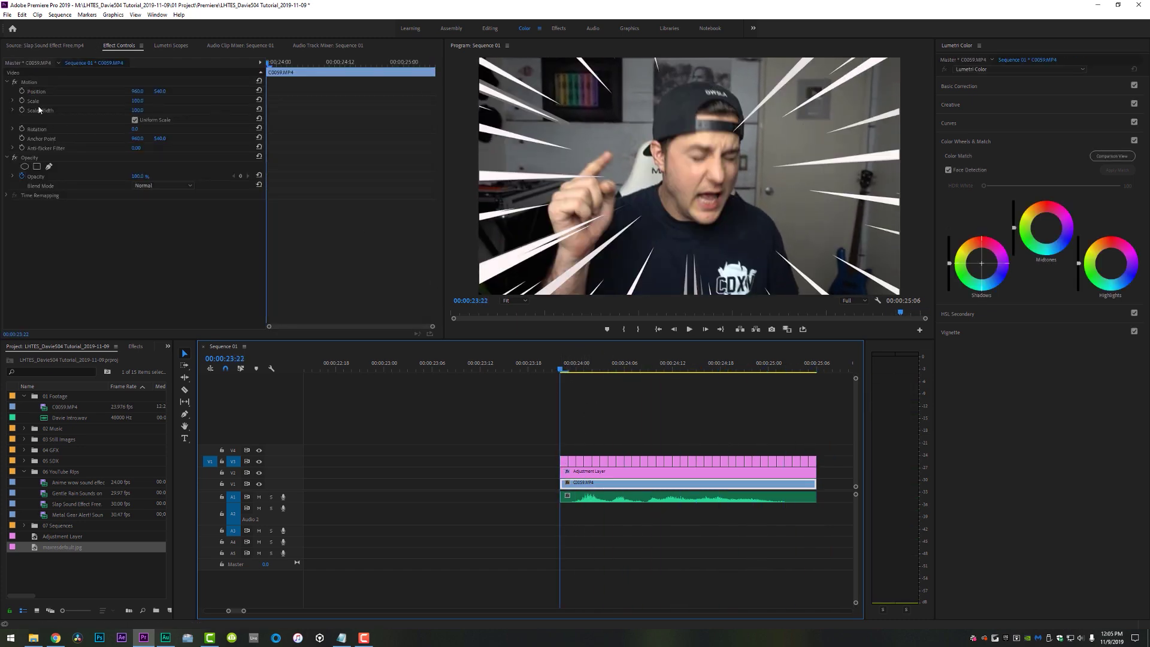
click(23, 102)
drag(427, 67, 431, 67)
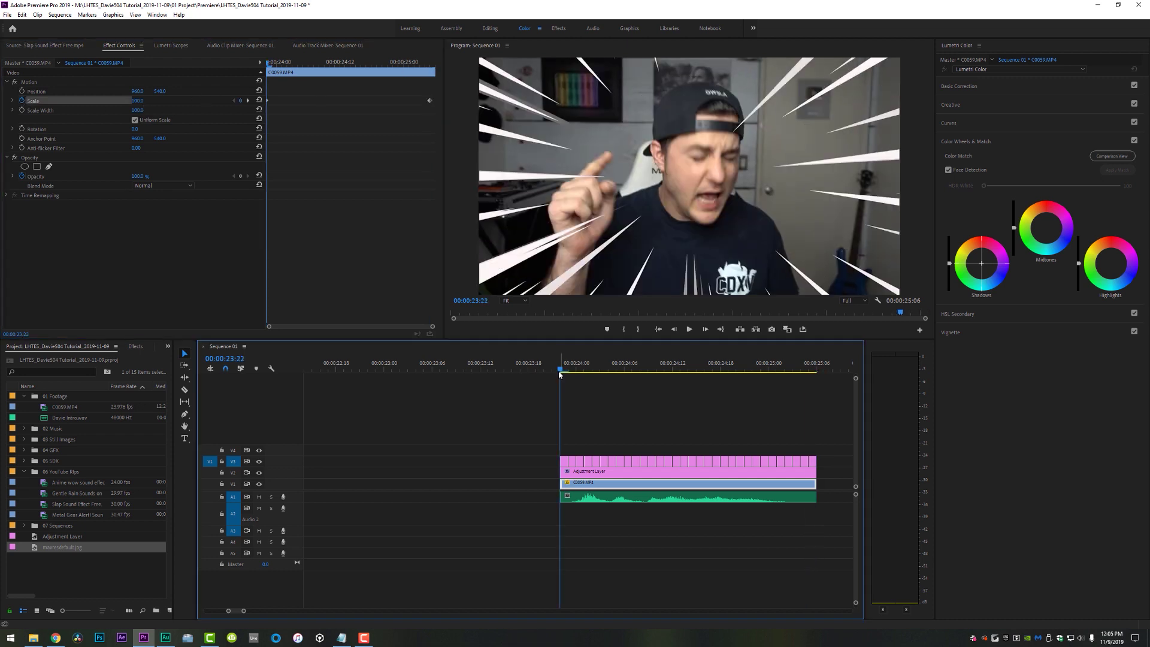
key(space)
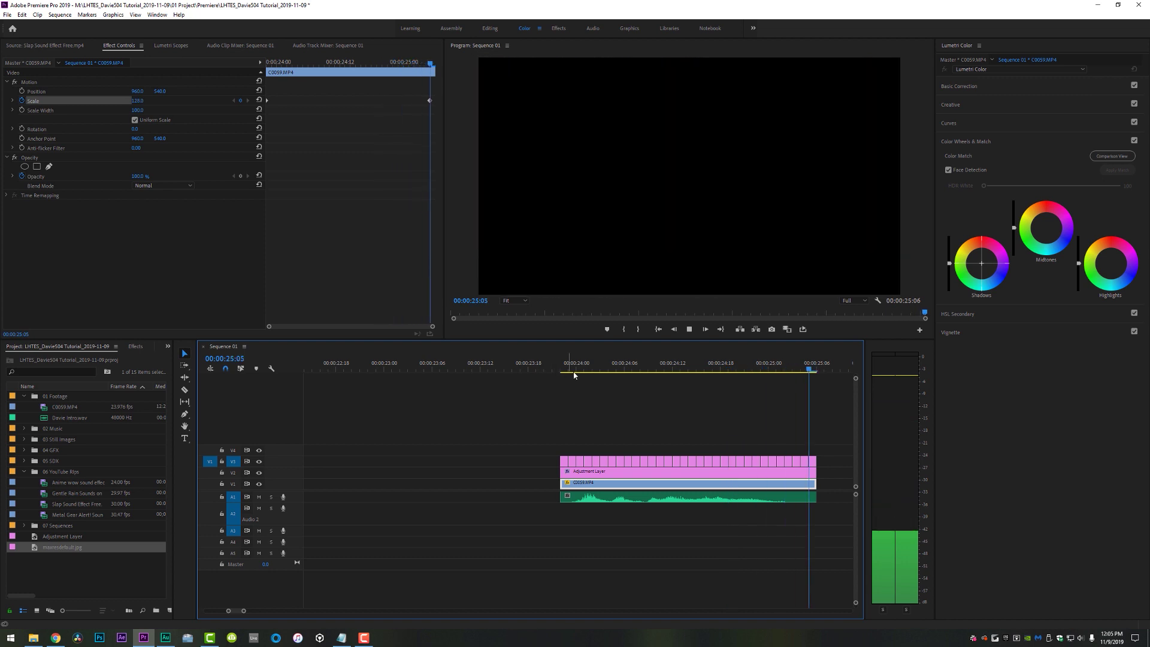
drag(572, 369, 559, 369)
key(space)
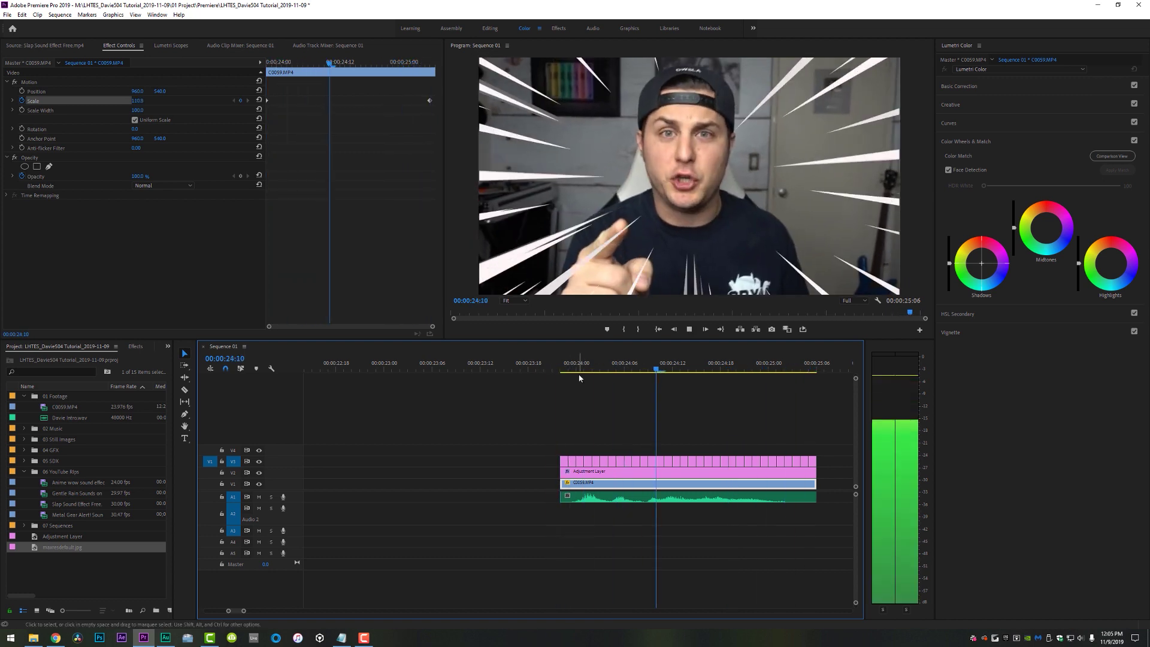
key(space)
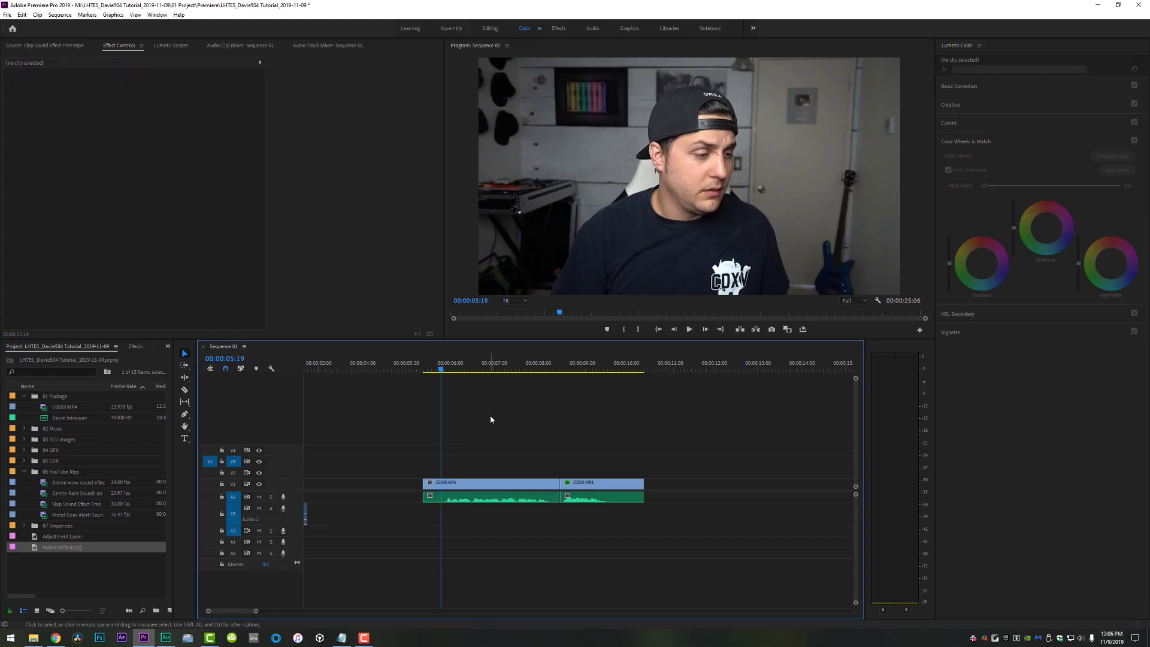
- Open the Gentle Rain Sounds clip in the Source monitor and view the YouTube results for "rain on window" in the browser
double_click(69, 493)
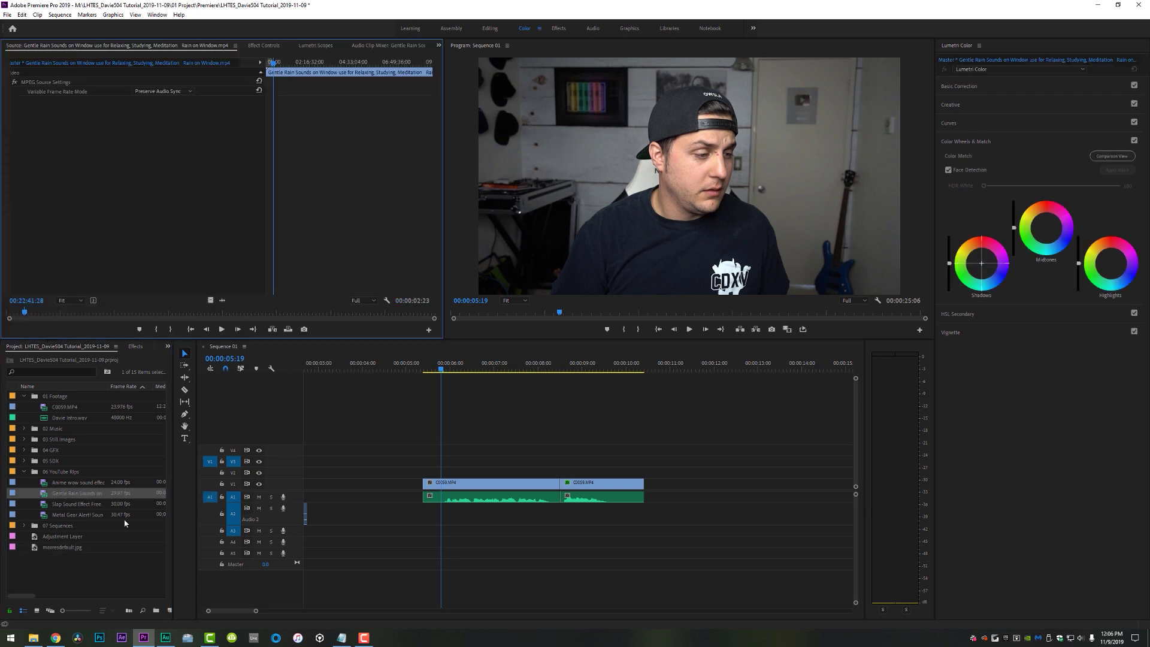
click(55, 638)
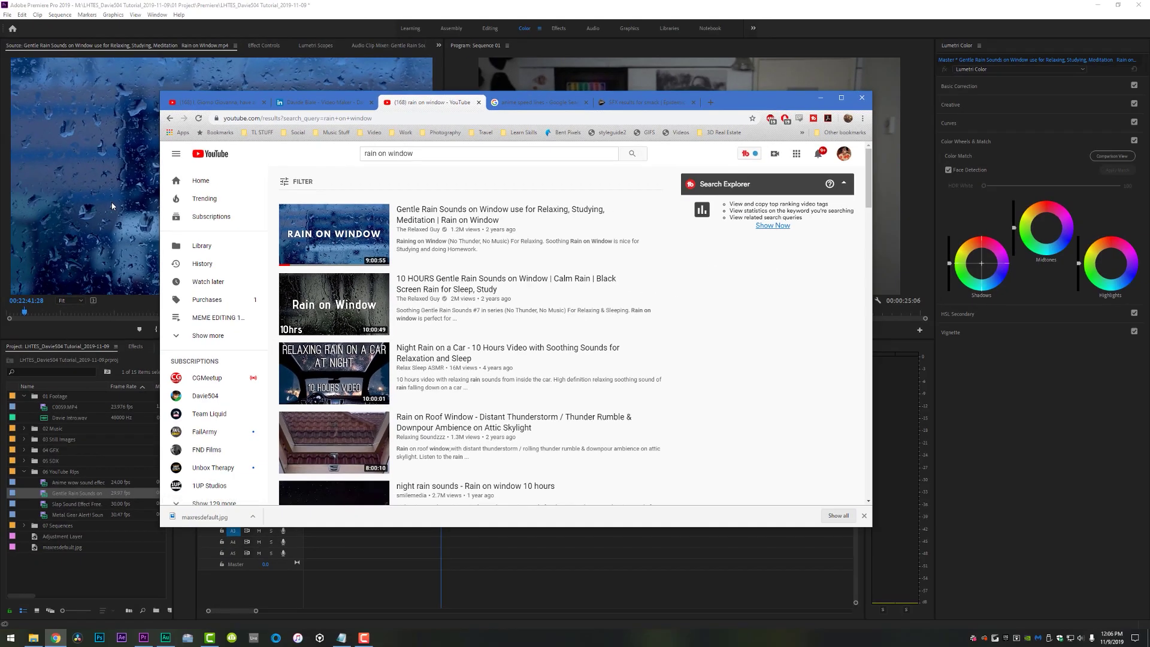
click(112, 206)
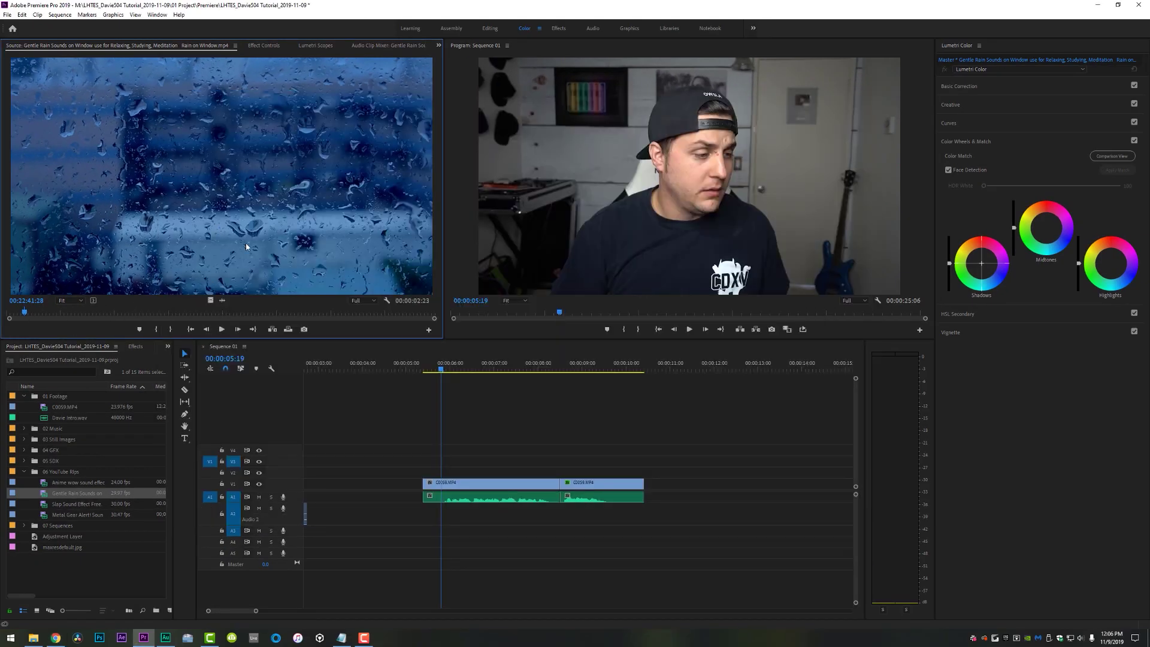
- Place only the rain video on V2 above the two C0059.MP4 clips and extend it to the end of the second clip
drag(212, 300, 557, 475)
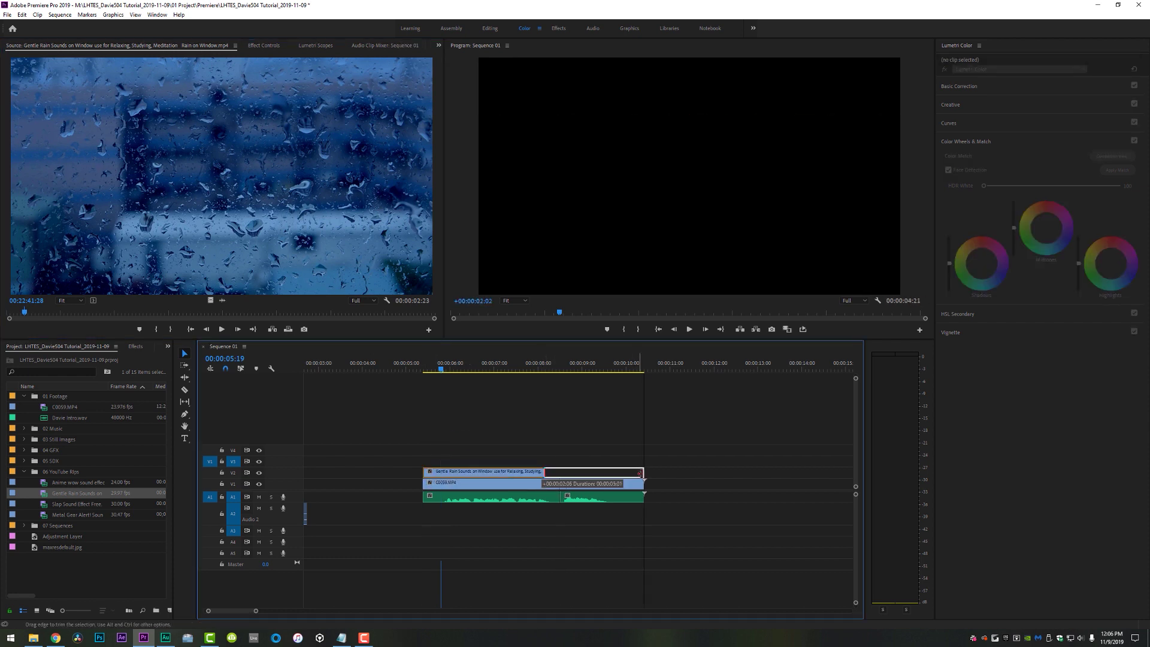
drag(640, 474, 643, 474)
key(space)
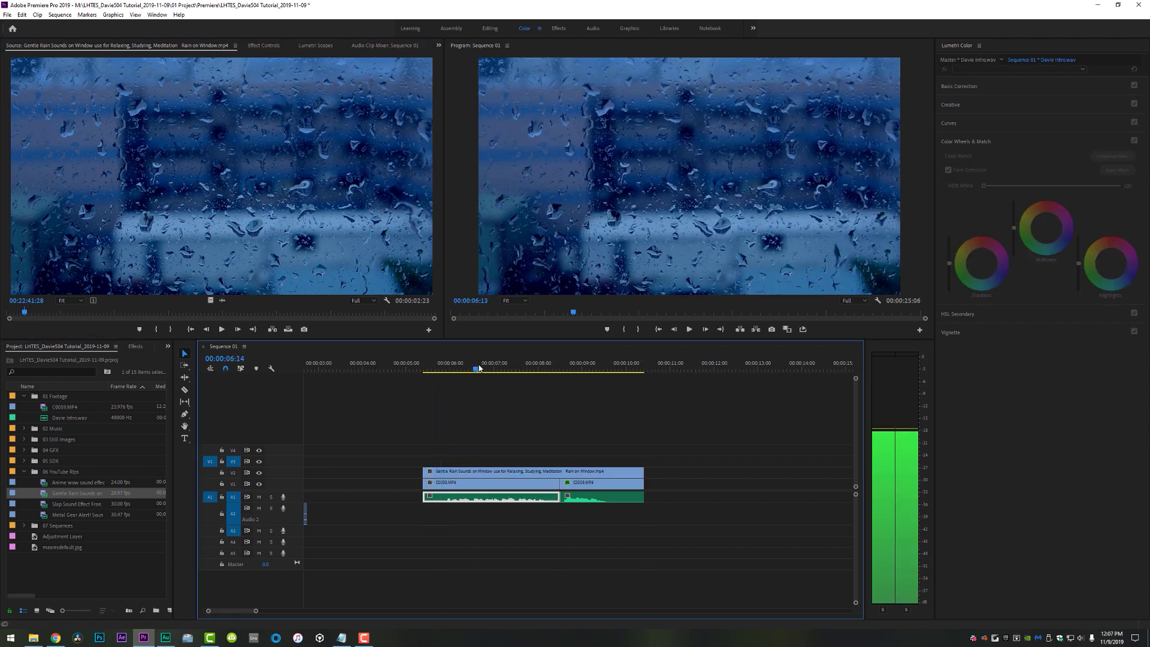
- Set the blend mode of the rain video on V2 to Screen
click(508, 477)
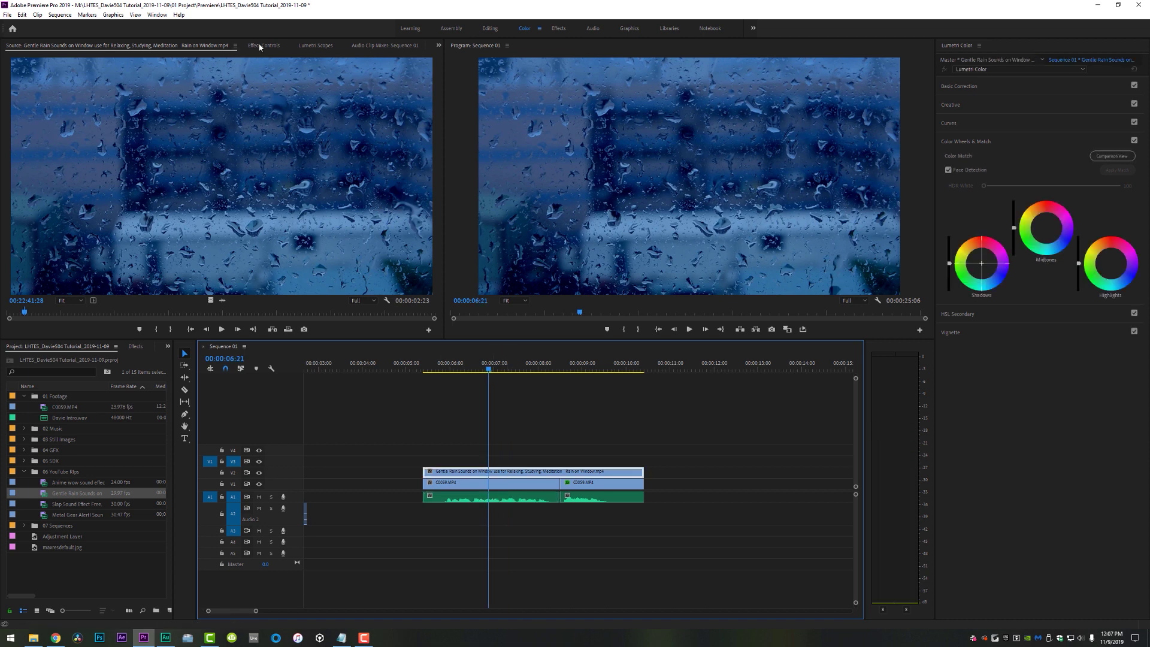
key(shift+5)
click(171, 187)
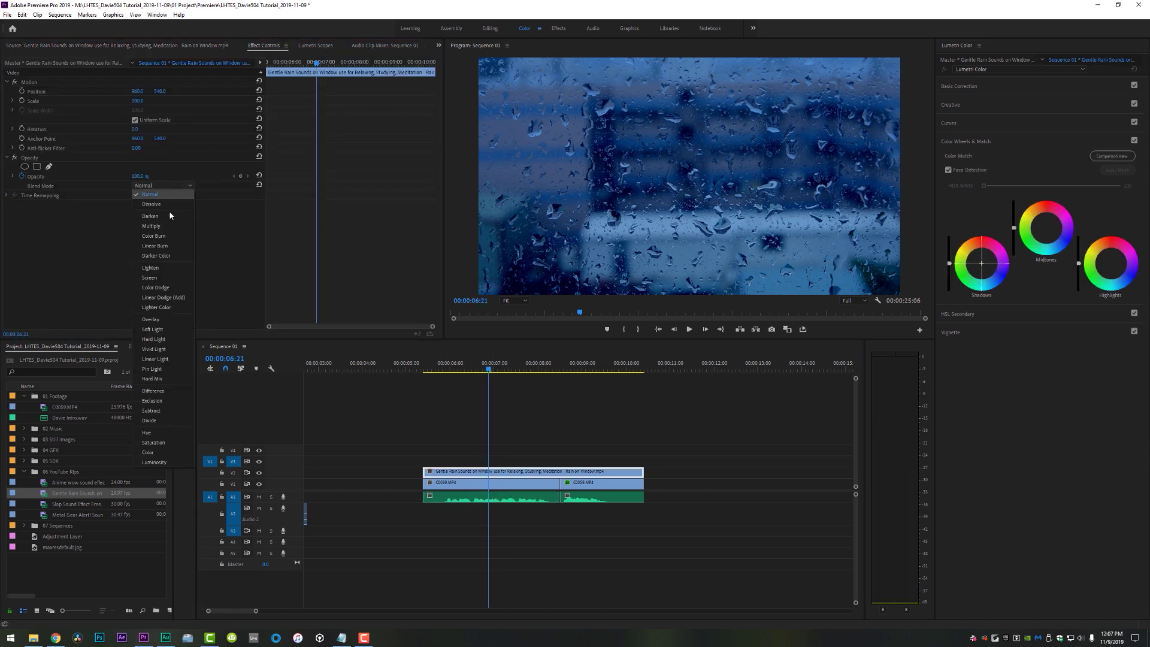
click(150, 278)
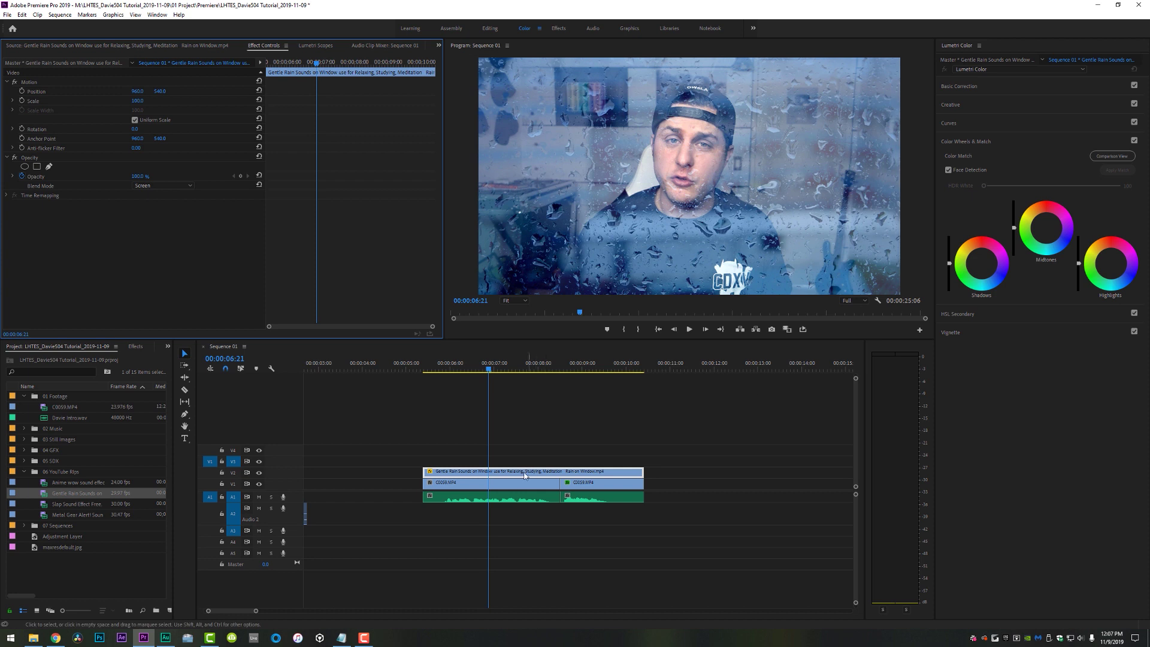
- Darken the shadows and raise the midtones of the rain video on V2 with Lumetri Color corrections
click(505, 475)
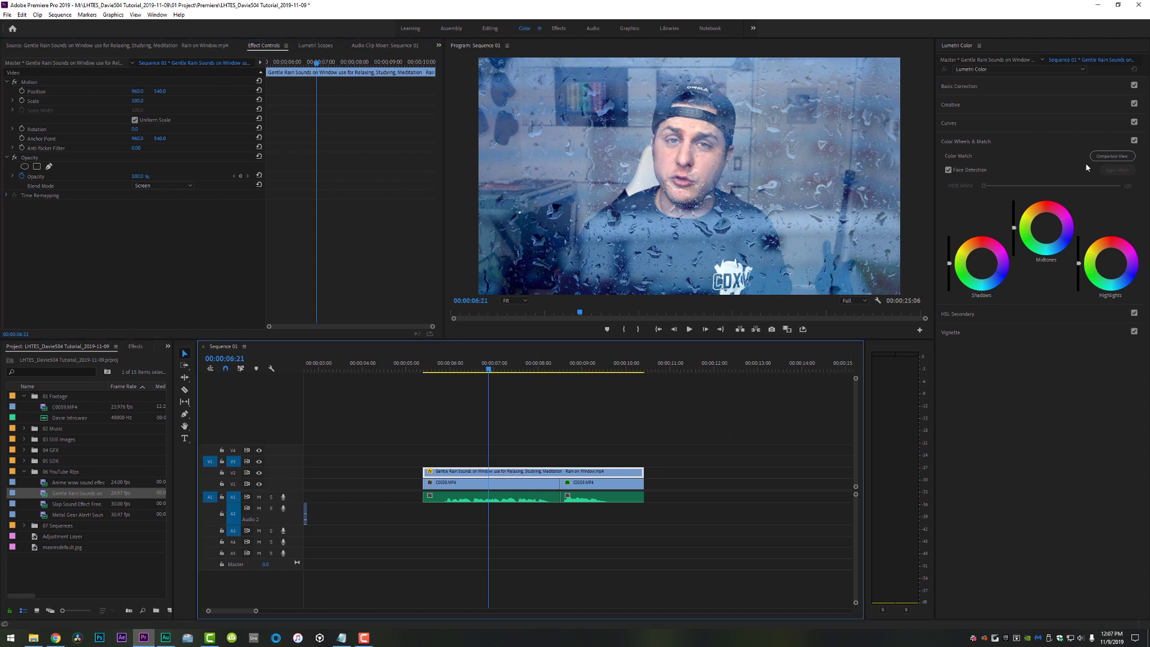
drag(949, 266, 948, 290)
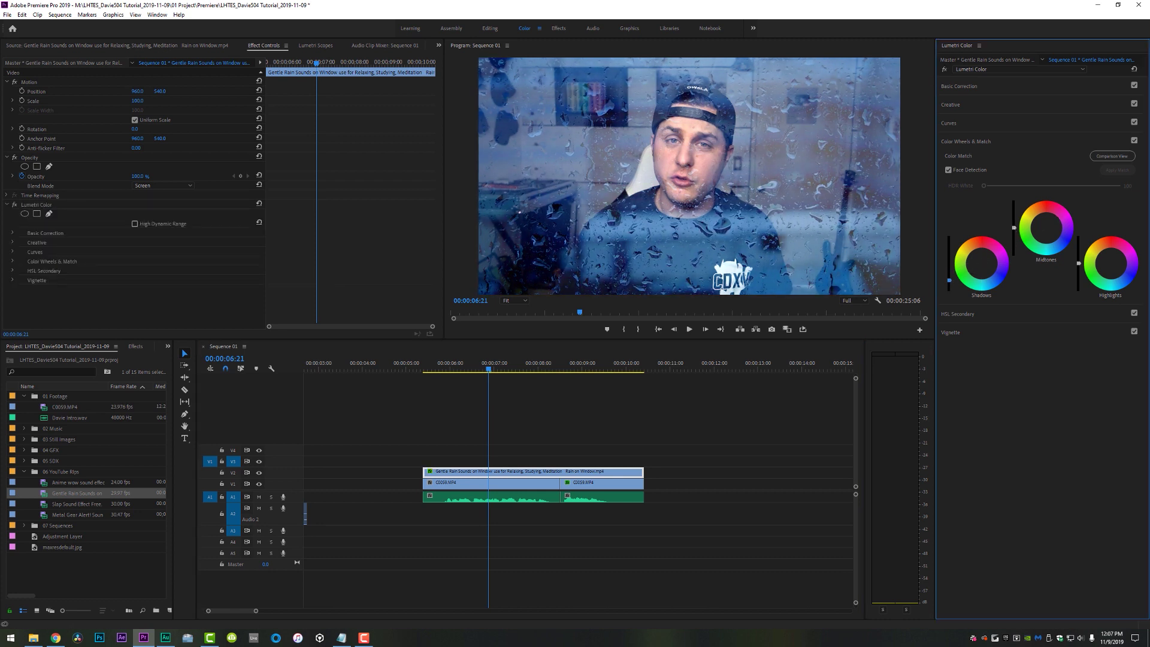
drag(1014, 227, 1014, 218)
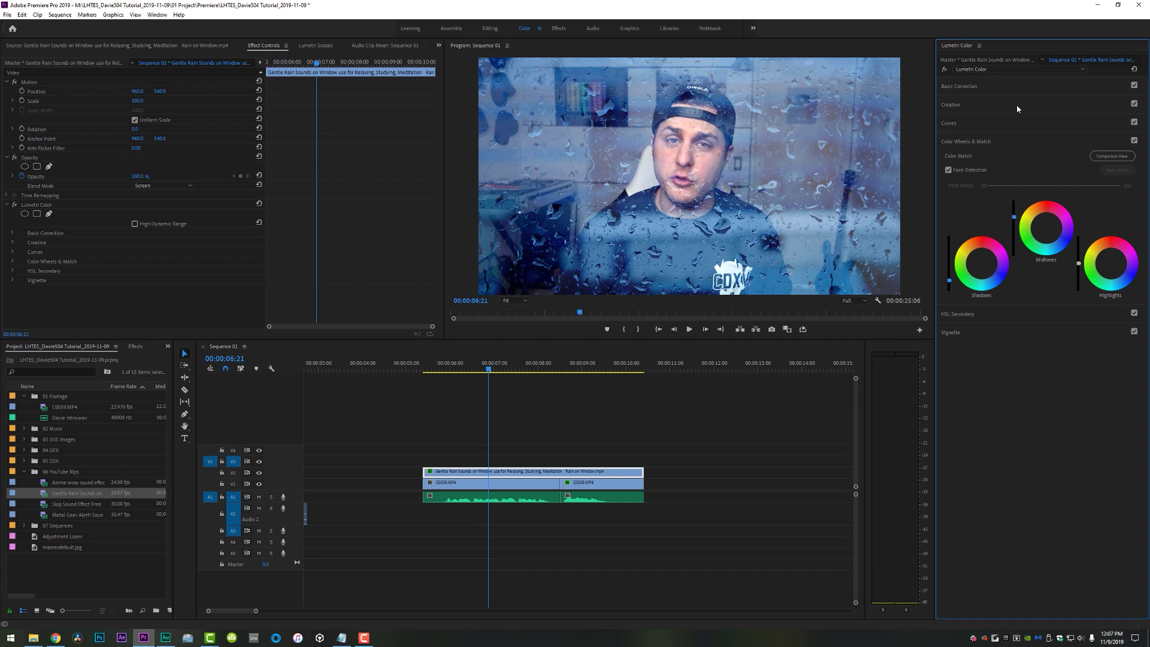
click(973, 89)
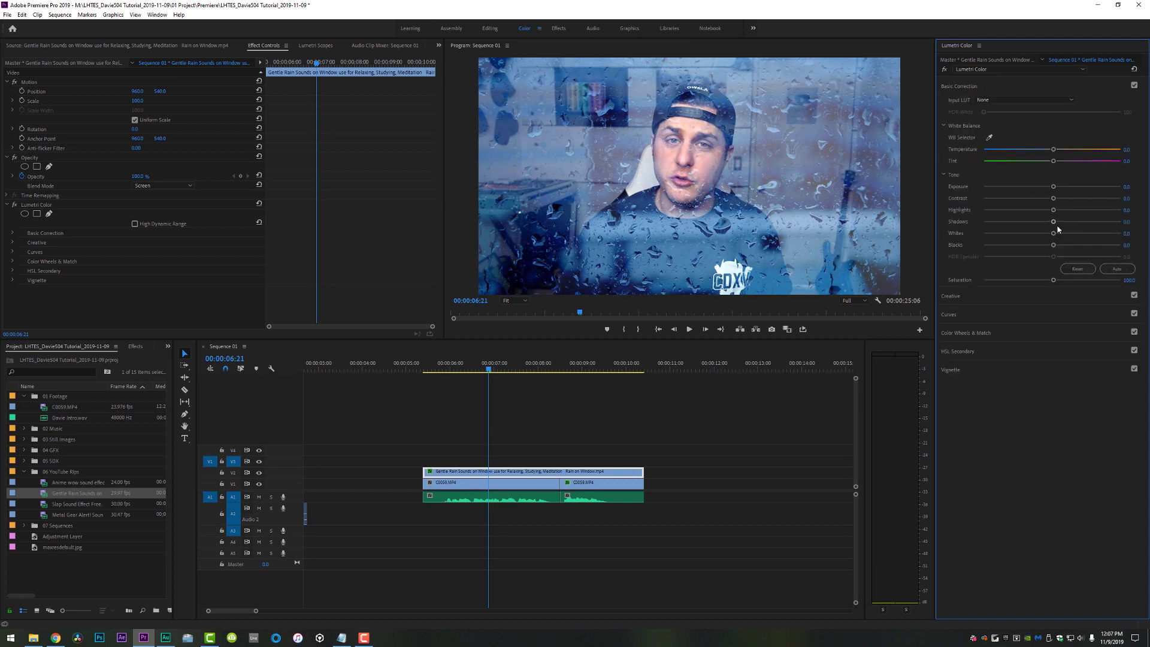
drag(1043, 224, 1025, 227)
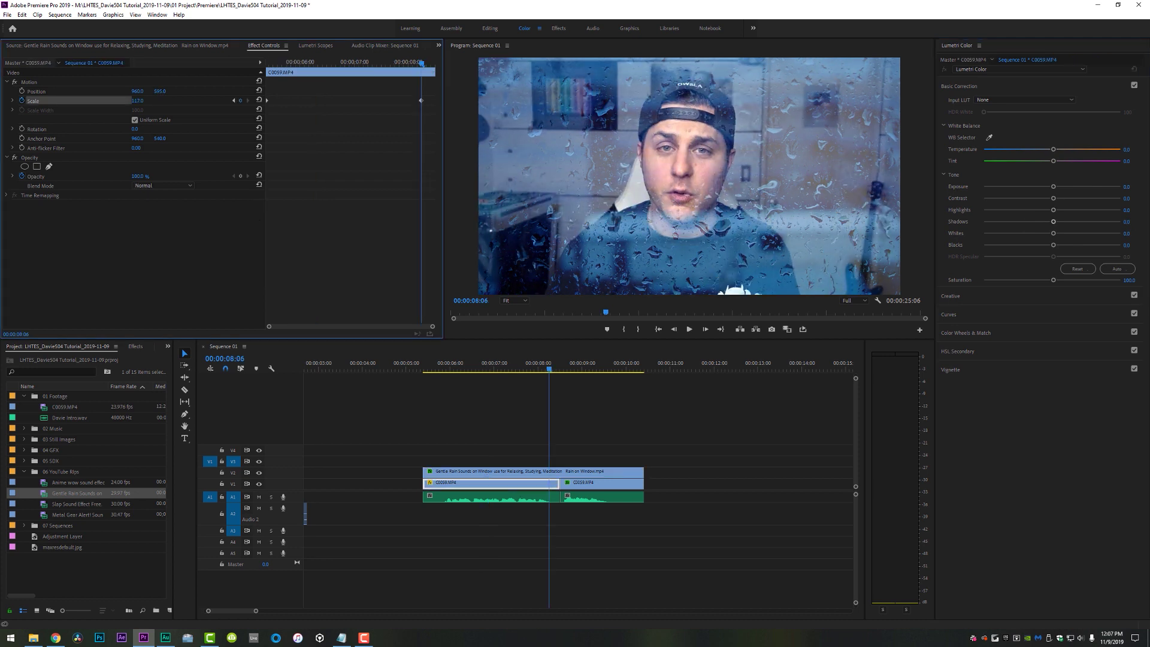
- Play back the rain-overlaid section from the start of the first C0059.MP4 clip and review its frames around 00:00:07:03
click(423, 368)
key(space)
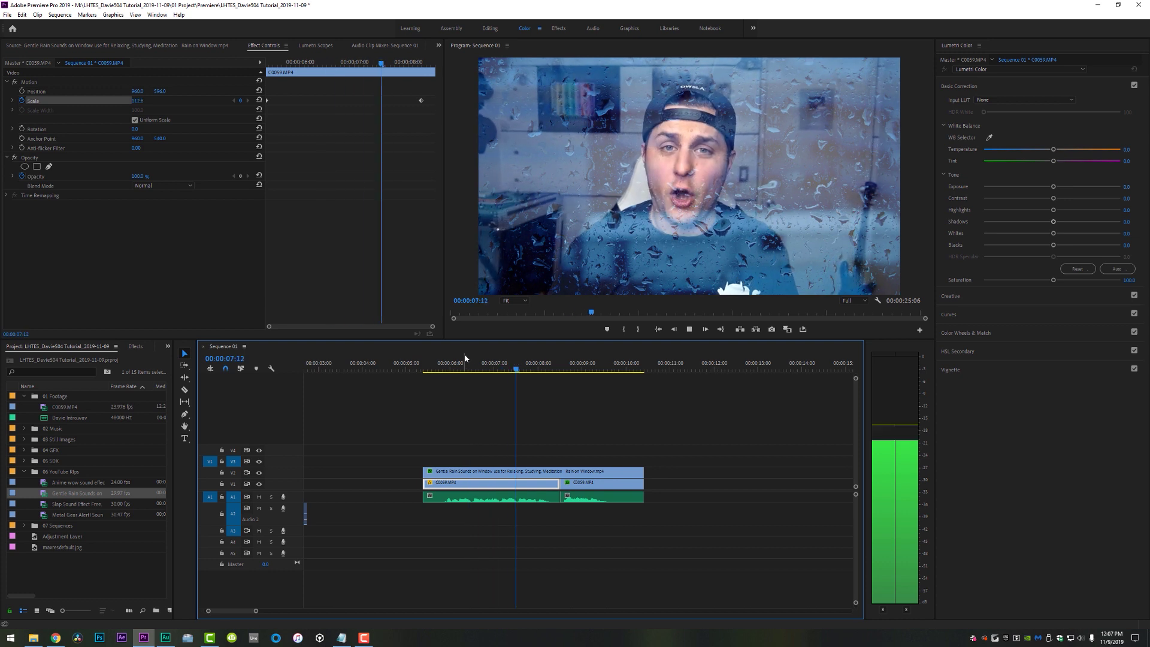
click(519, 375)
mouse_move(519, 375)
mouse_down()
mouse_move(484, 385)
mouse_move(521, 389)
mouse_up()
key(Left)
key(Left)
key(Left)
key(Left)
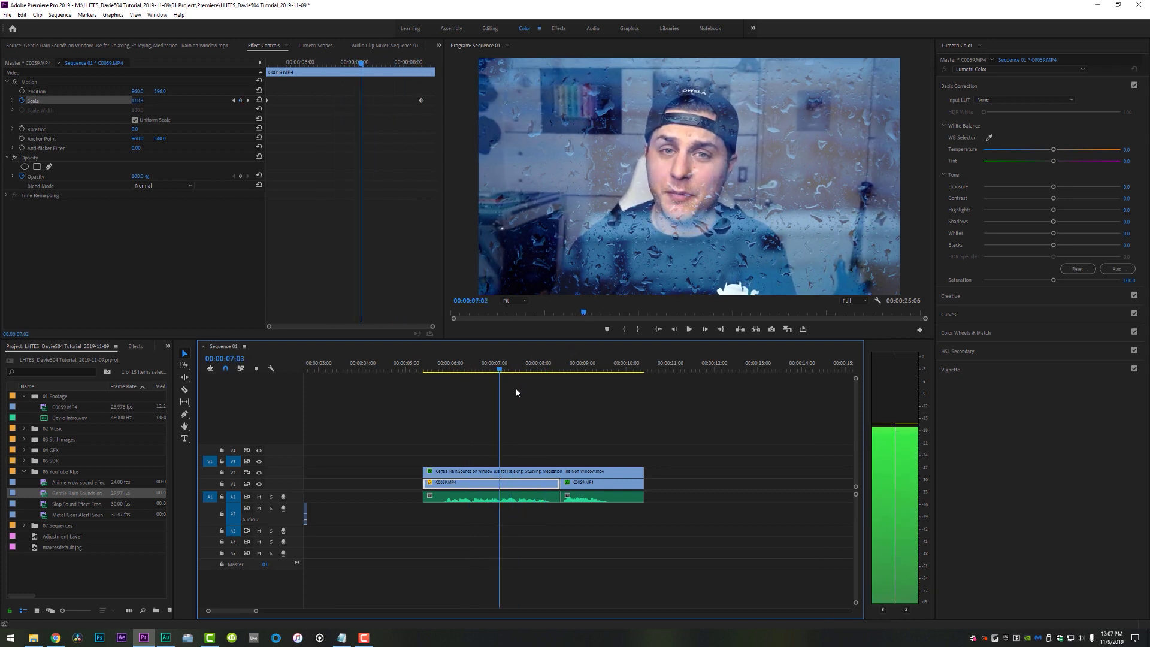